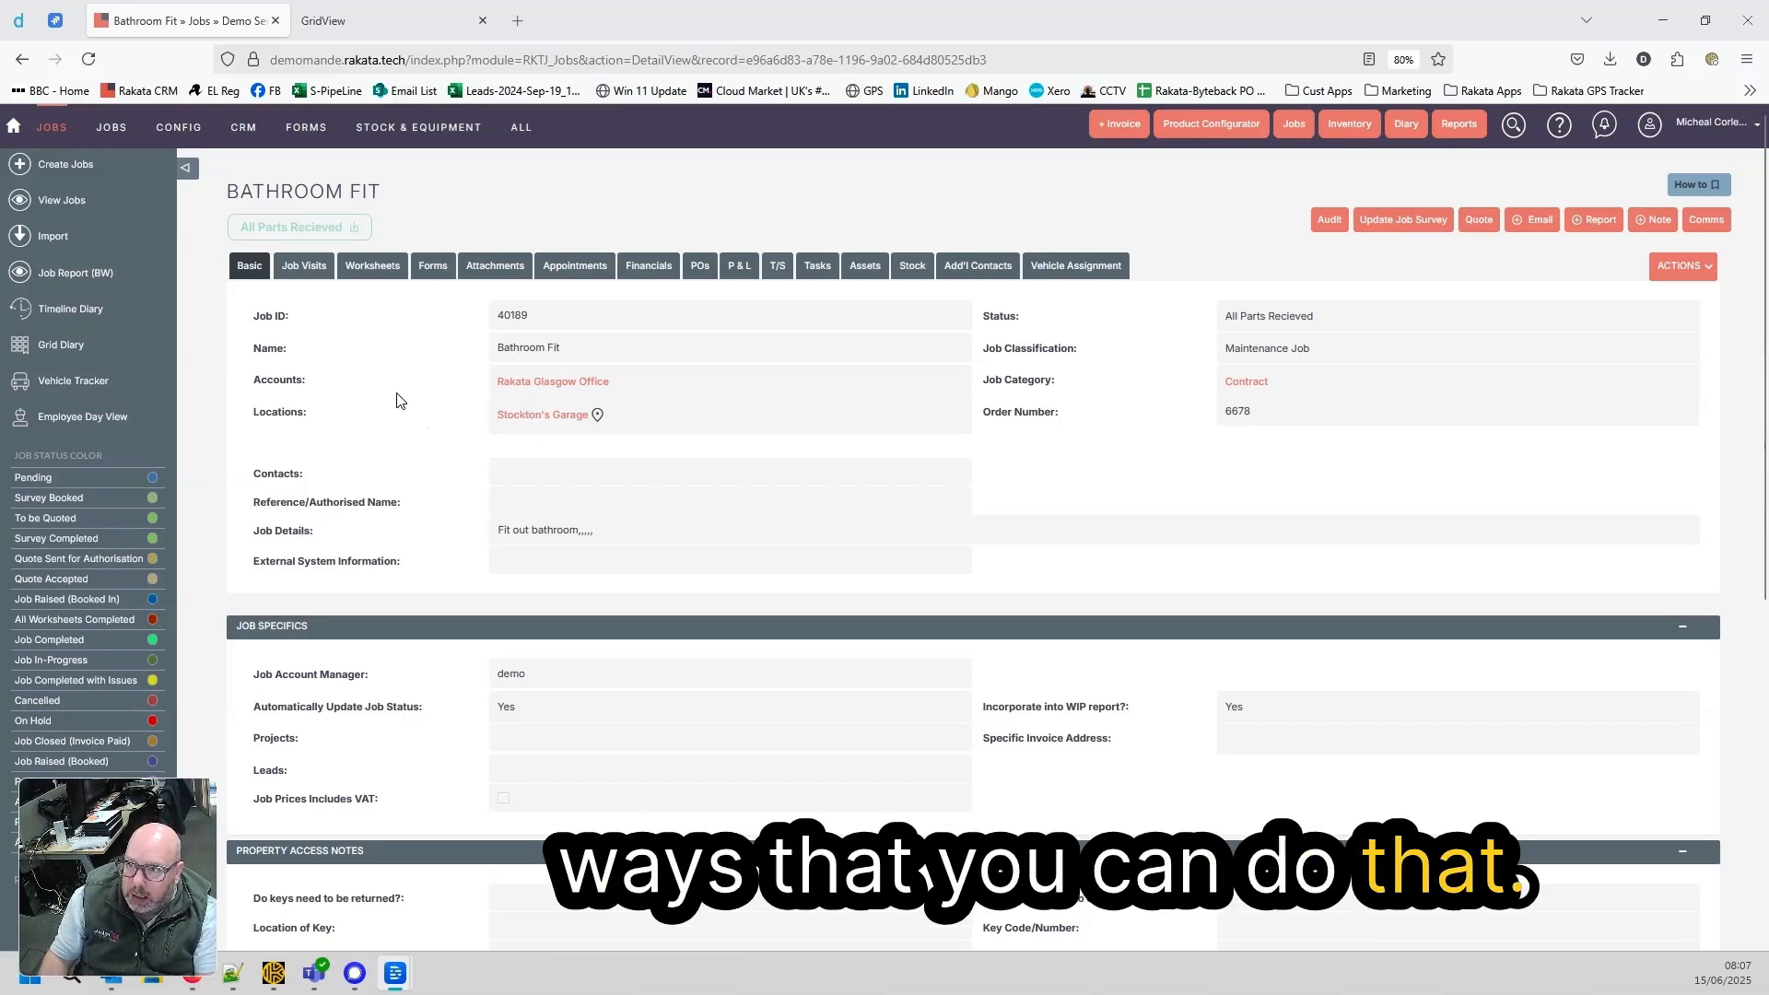
Start a new job visit for the Bathroom Fit job and set its job type to Day Work
{"action": "left_click", "coordinate": [299, 273]}
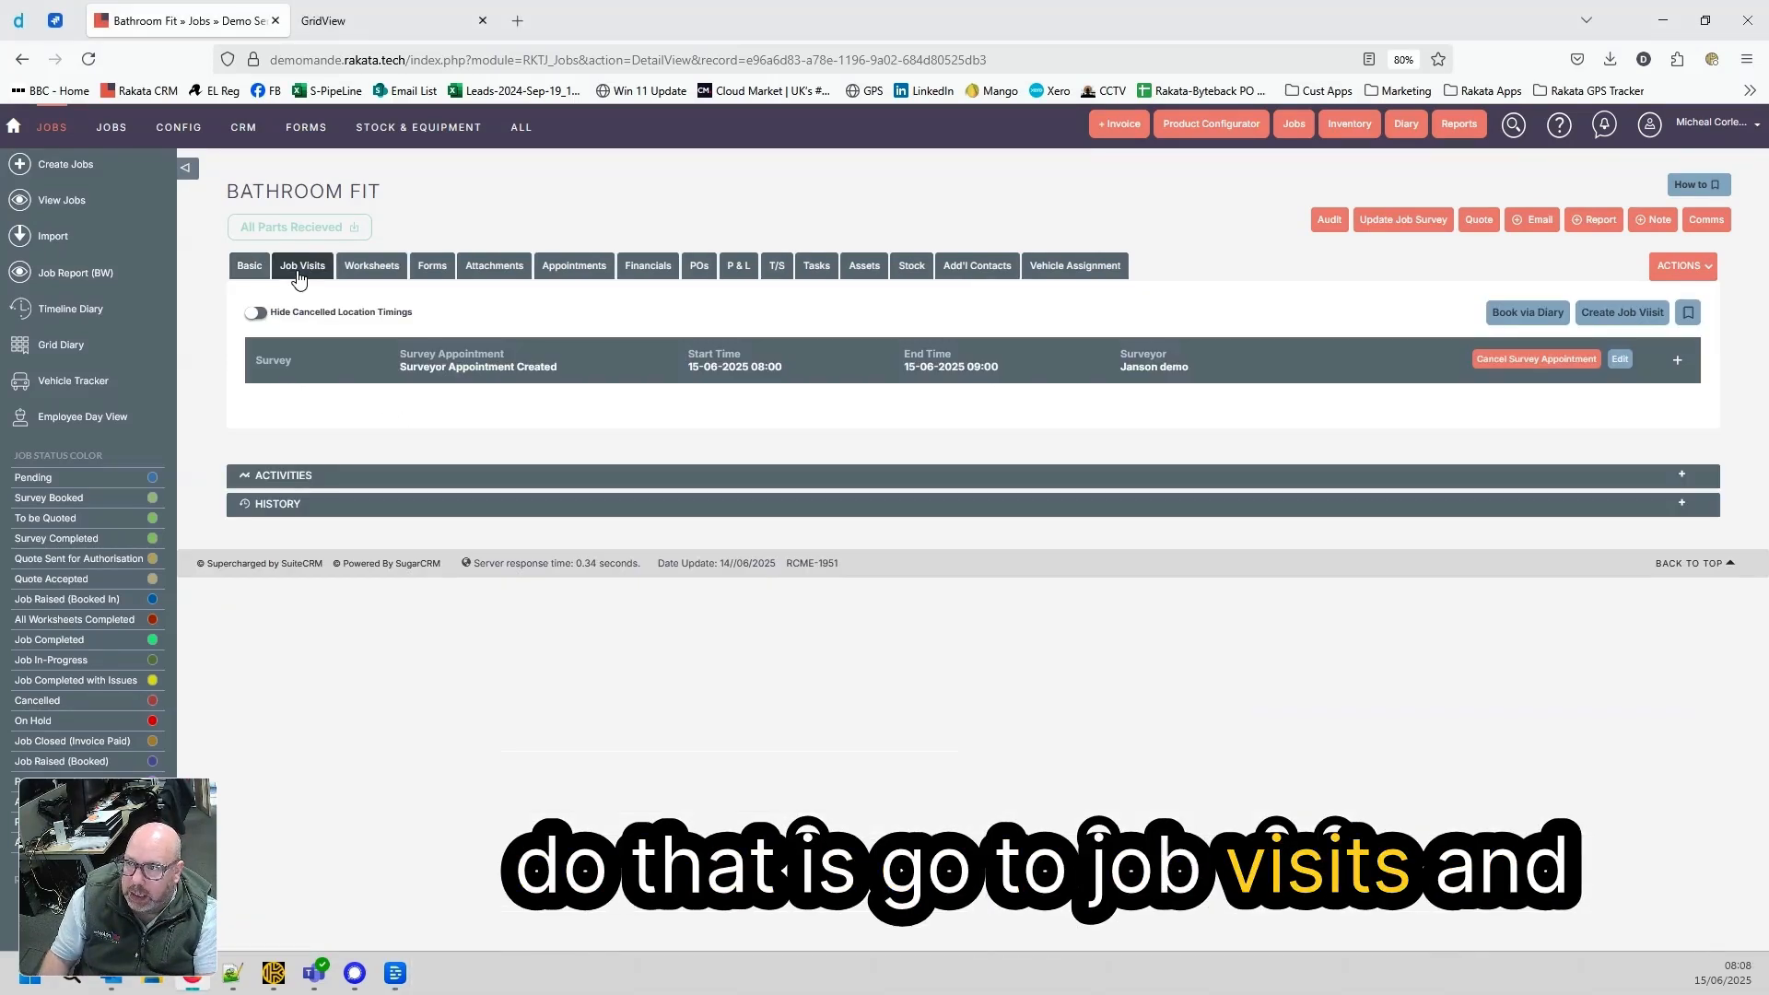
{"action": "left_click", "coordinate": [1611, 318]}
{"action": "left_click", "coordinate": [501, 304]}
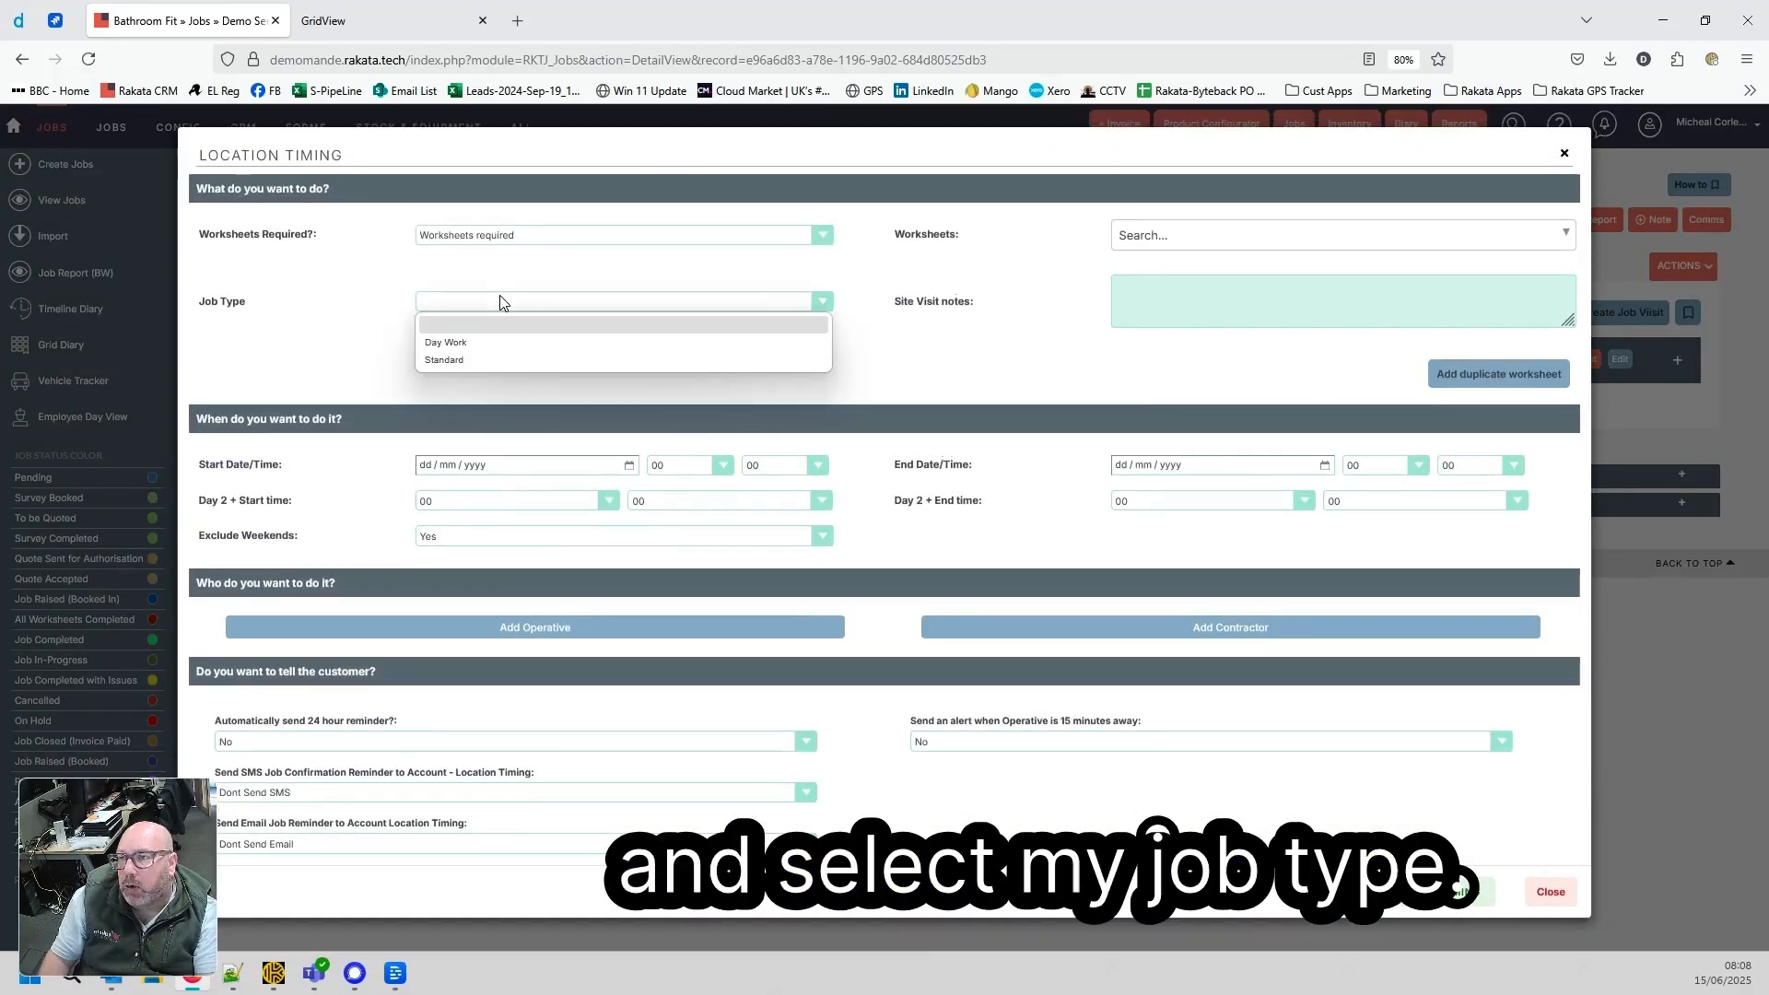
{"action": "left_click", "coordinate": [485, 341]}
{"action": "left_click_drag", "start_coordinate": [206, 301], "coordinate": [241, 303]}
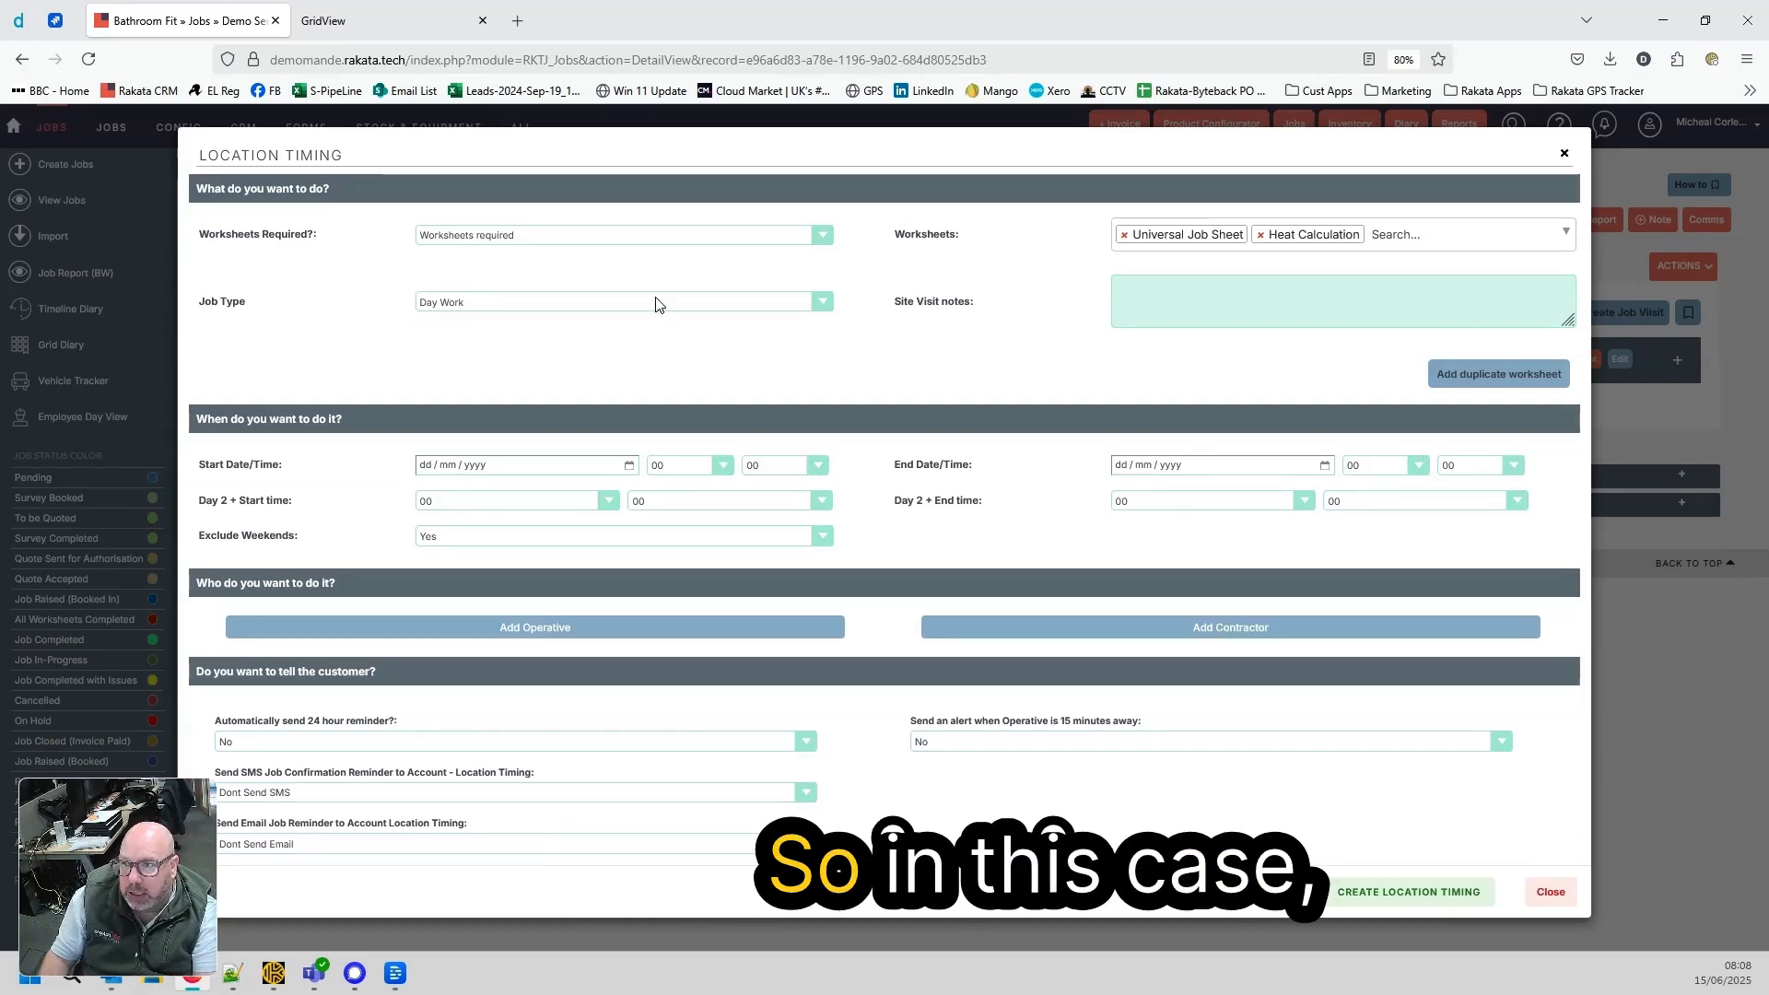
Compare the default worksheets of the Standard and Day Work job types, leaving the visit's job type set to Standard
{"action": "left_click", "coordinate": [584, 303]}
{"action": "left_click", "coordinate": [488, 361]}
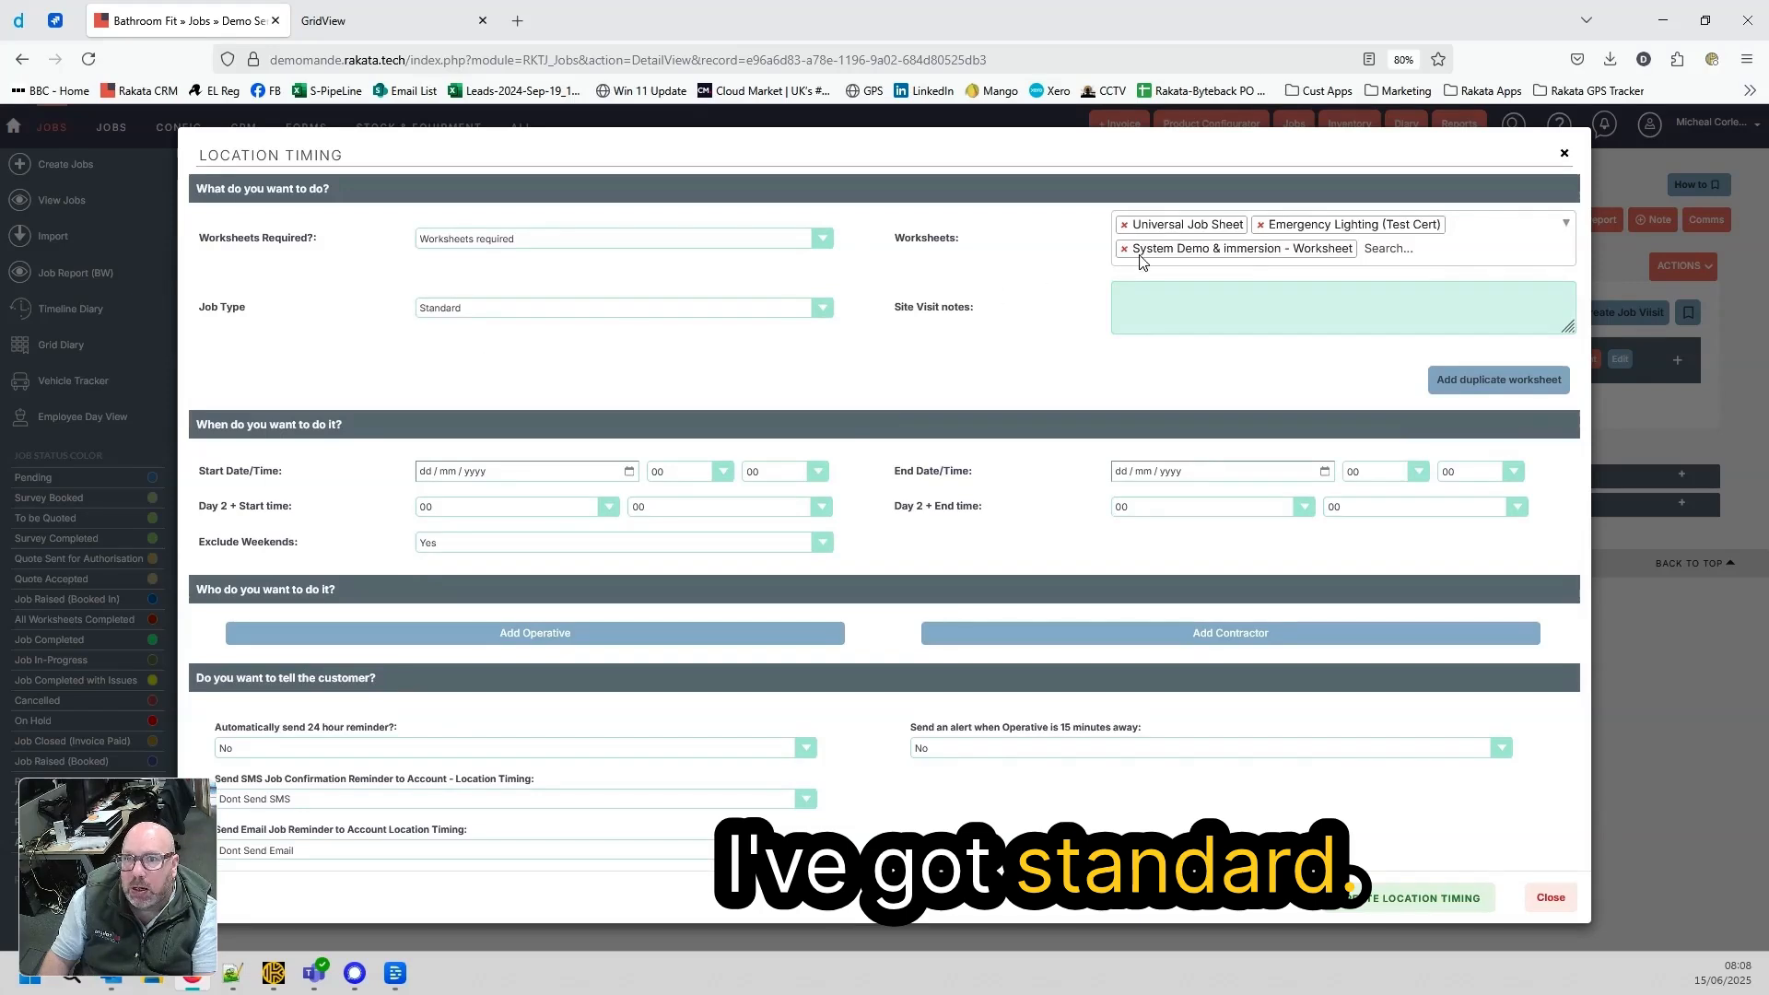
{"action": "left_click", "coordinate": [549, 307]}
{"action": "left_click", "coordinate": [516, 343]}
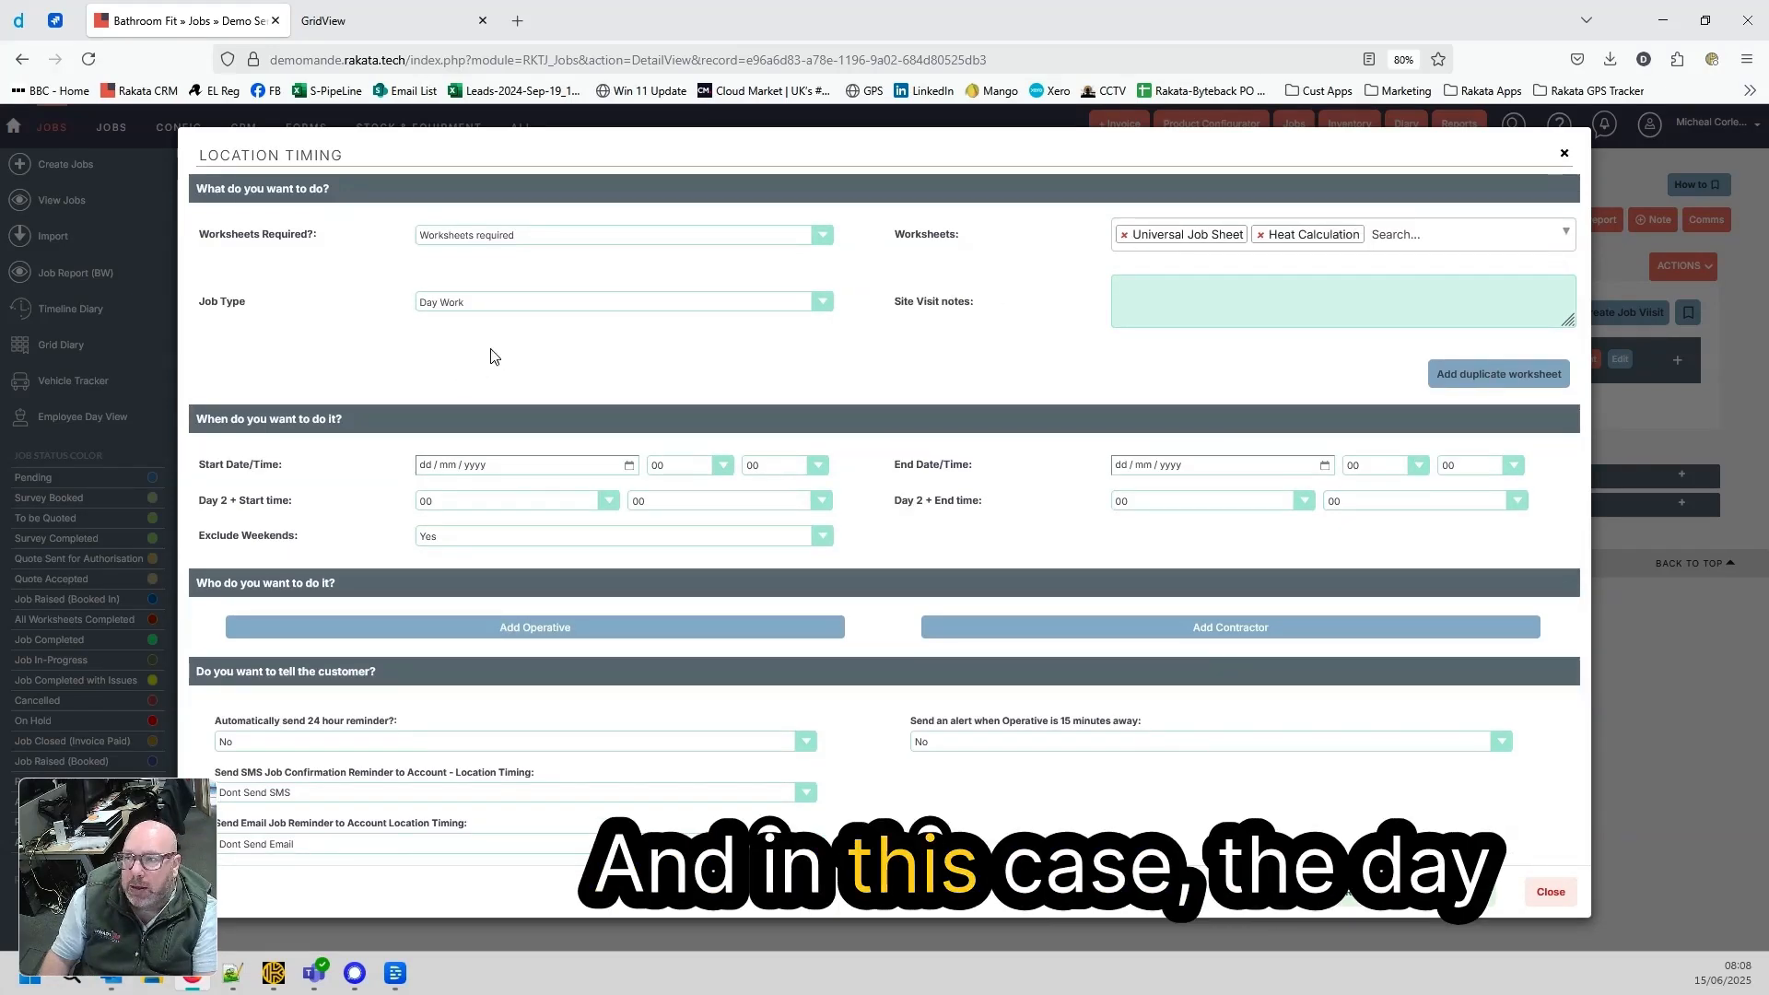
{"action": "left_click", "coordinate": [493, 302]}
{"action": "left_click", "coordinate": [686, 282]}
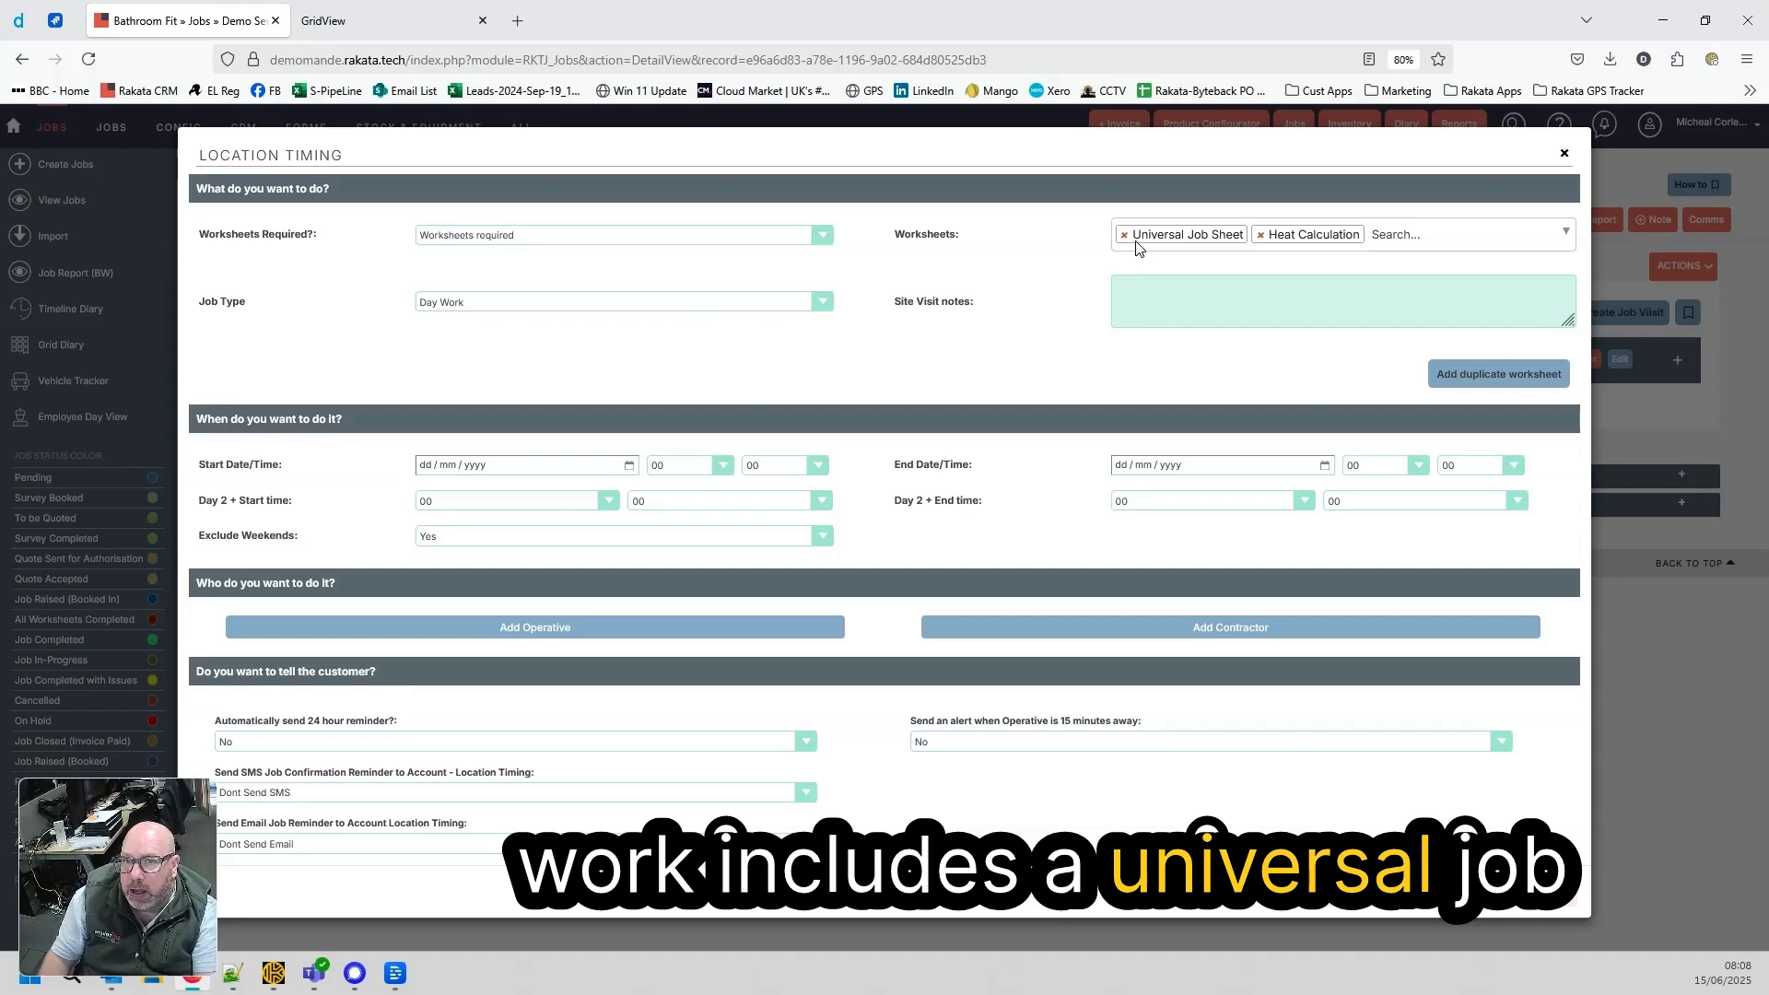
{"action": "left_click", "coordinate": [550, 303]}
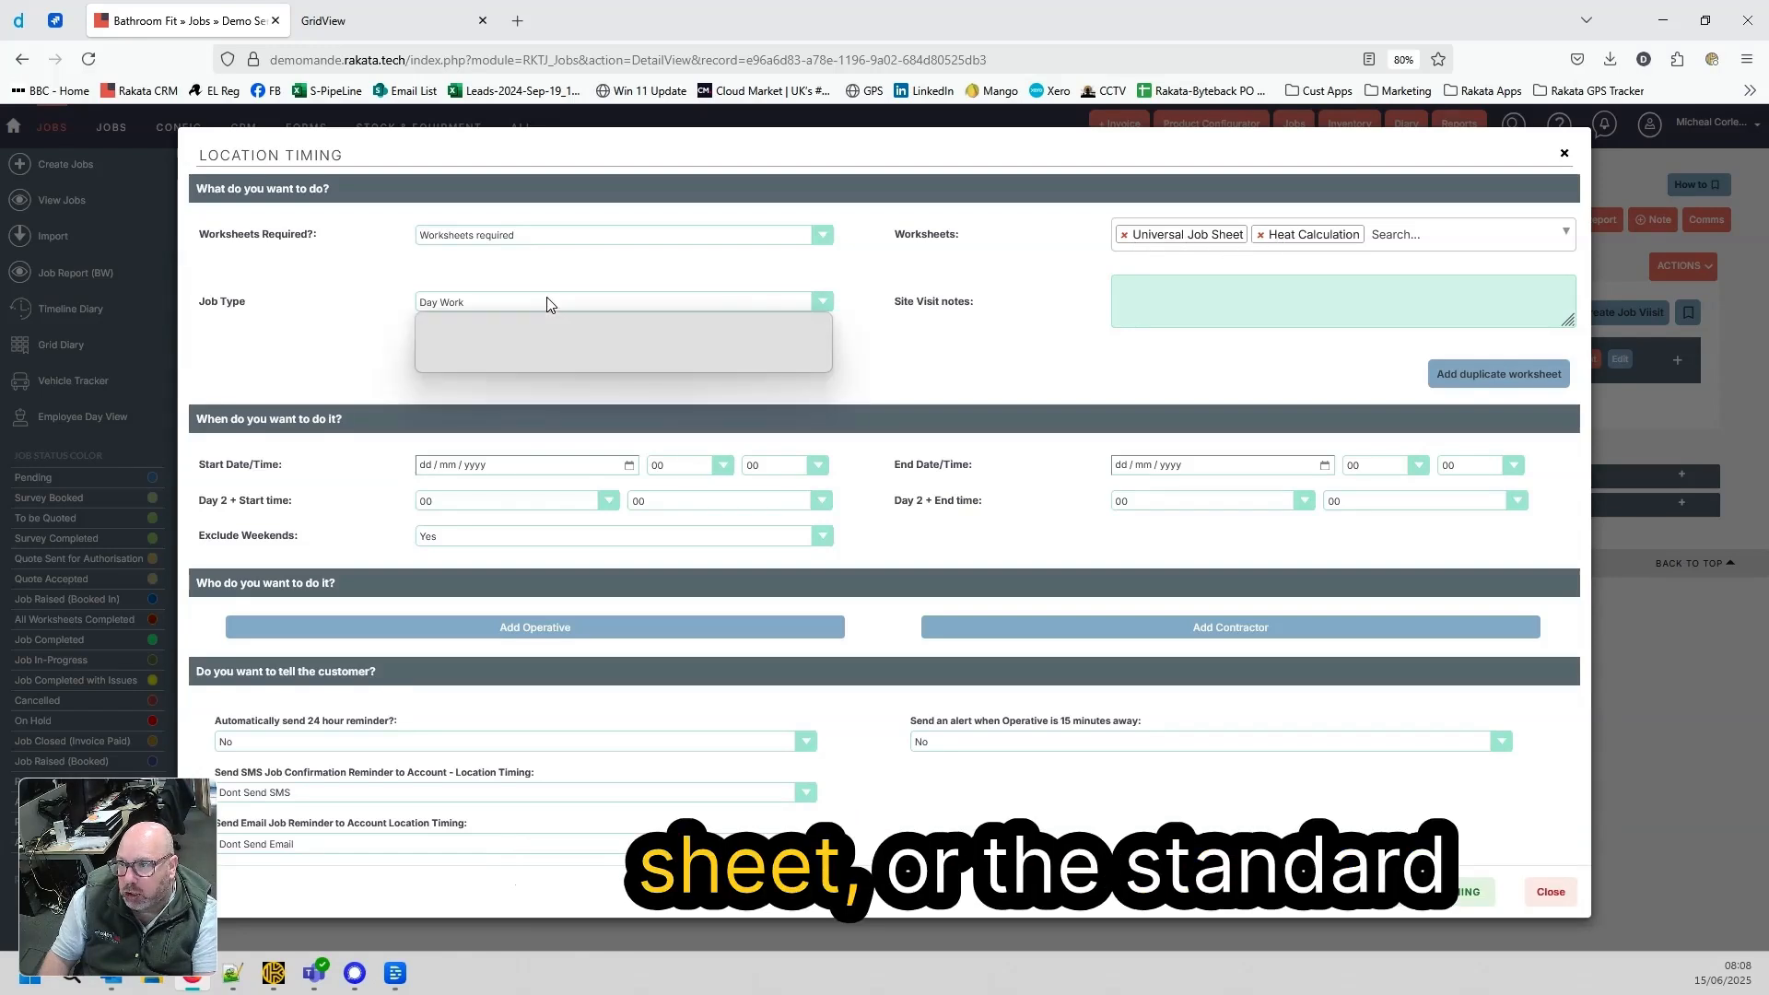
{"action": "left_click", "coordinate": [445, 360]}
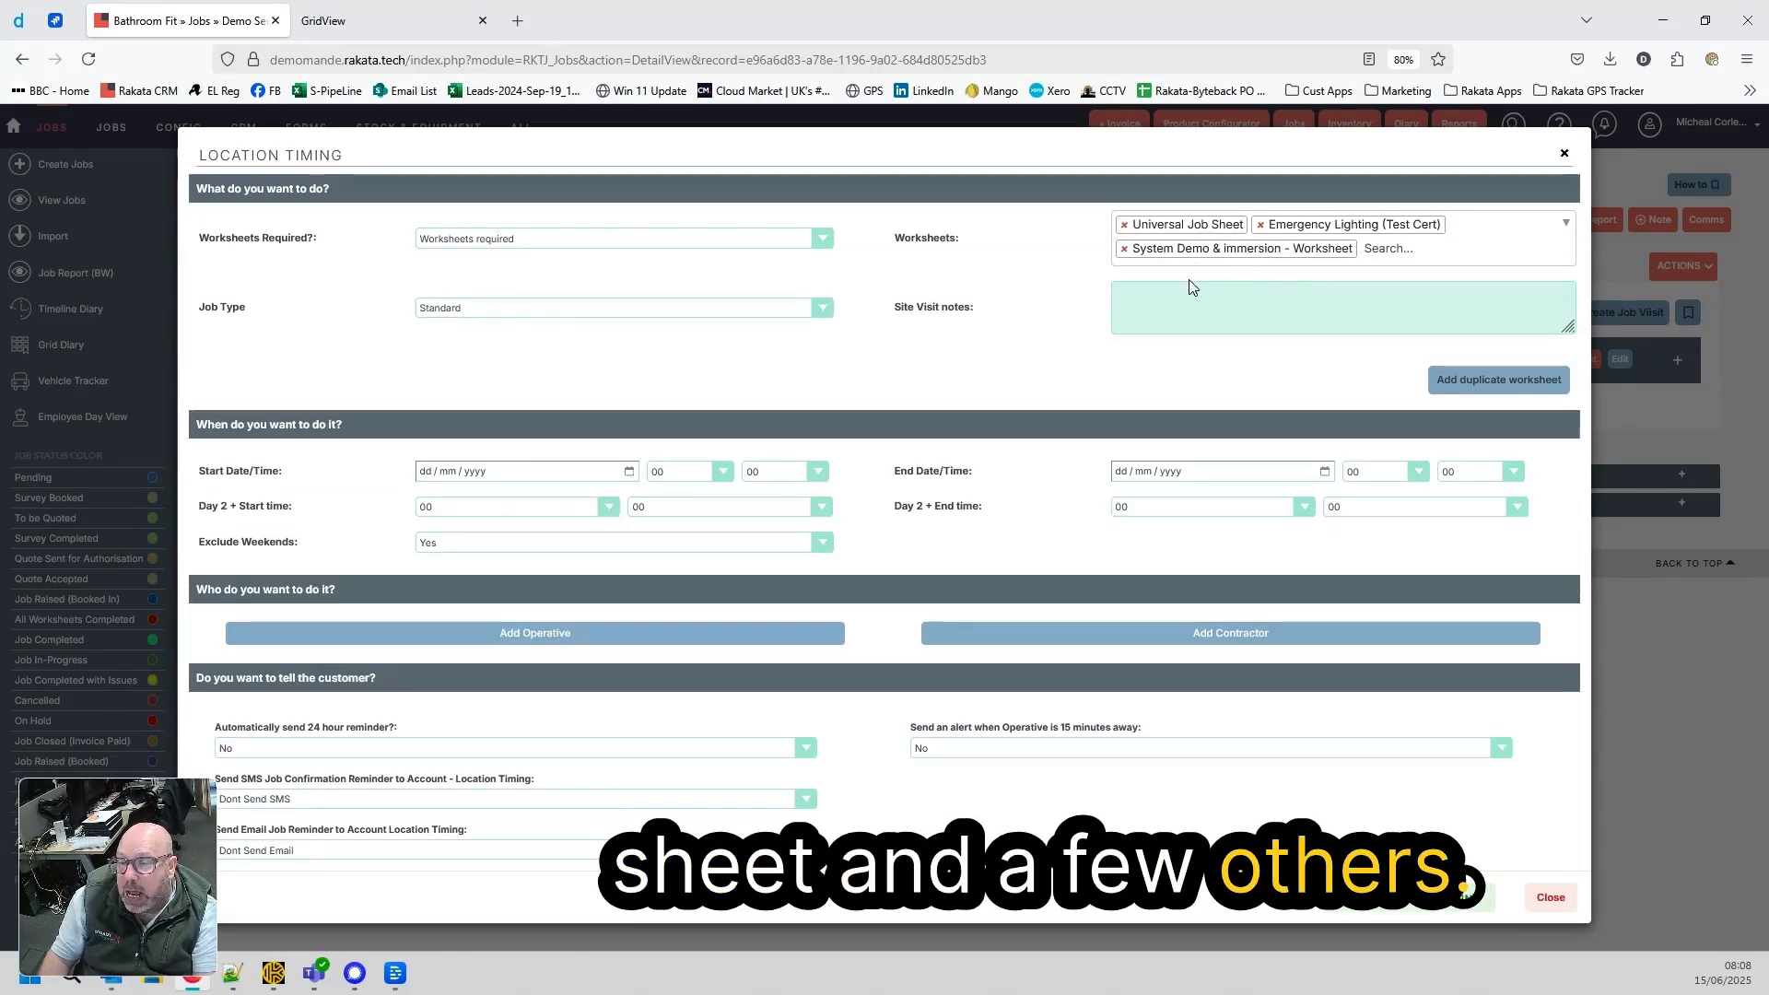
Add the A0076 CP22 Minor Electrical Installation worksheet to the visit and remove Emergency Lighting (Test Cert)
{"action": "left_click", "coordinate": [1393, 249]}
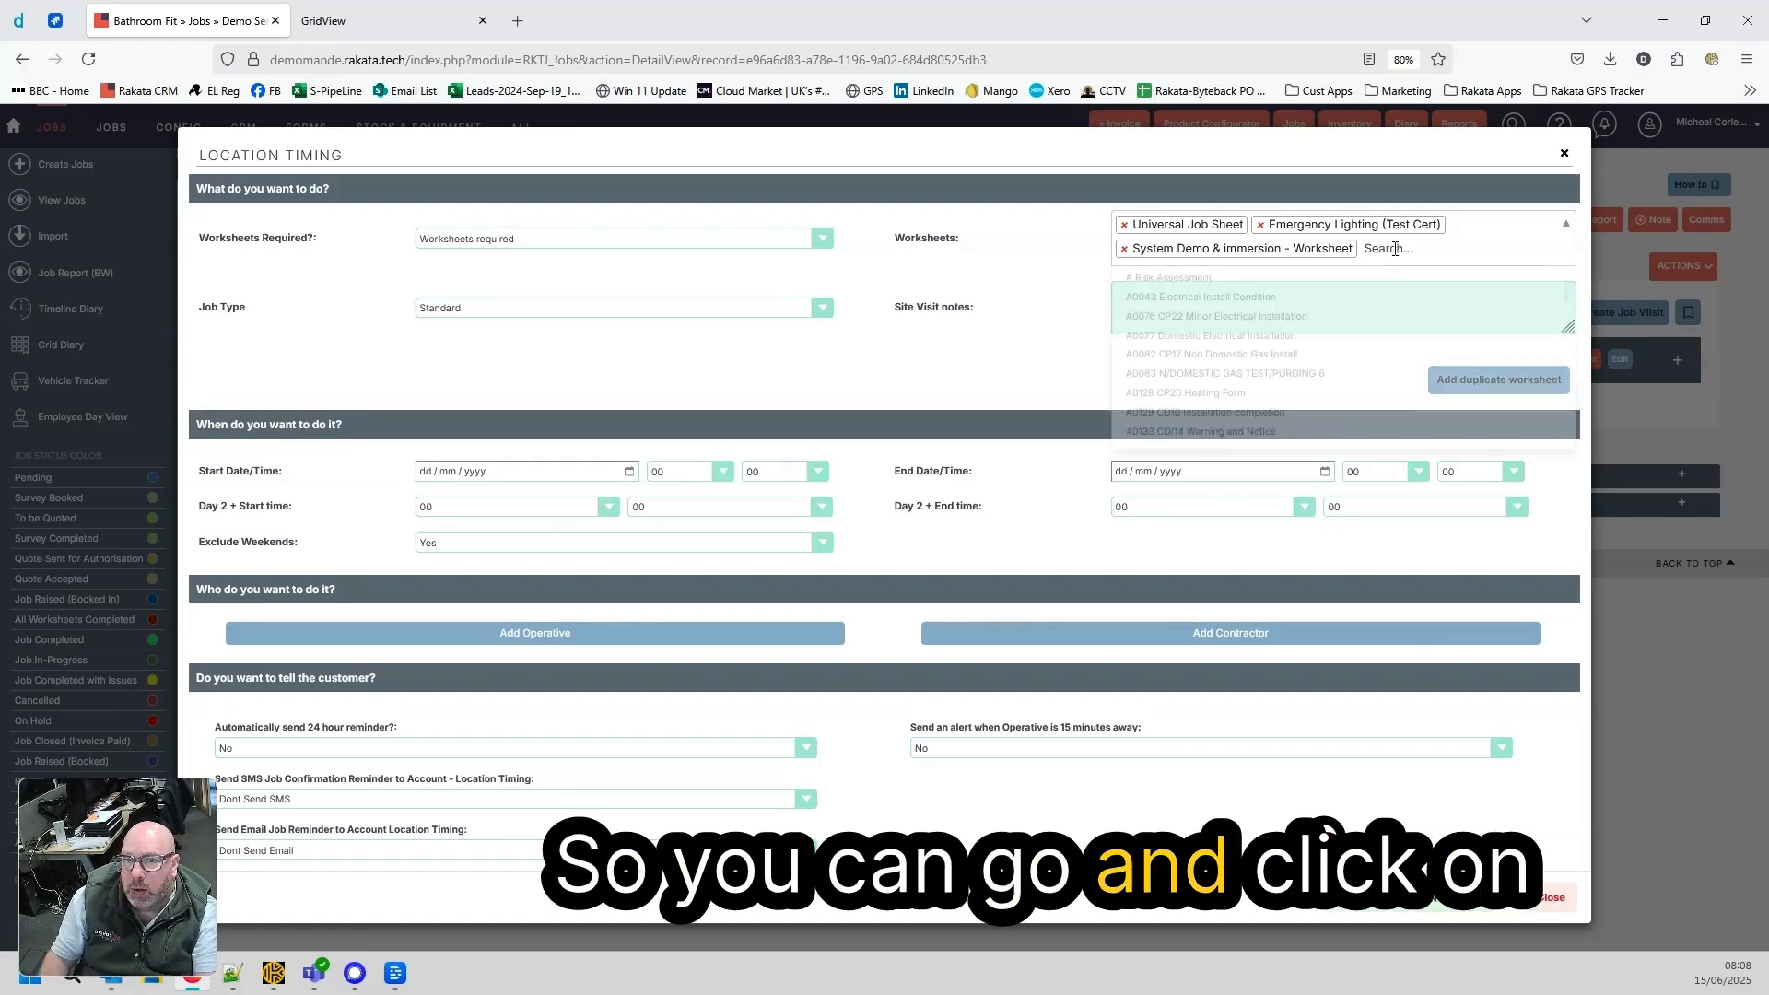
{"action": "left_click", "coordinate": [1183, 320]}
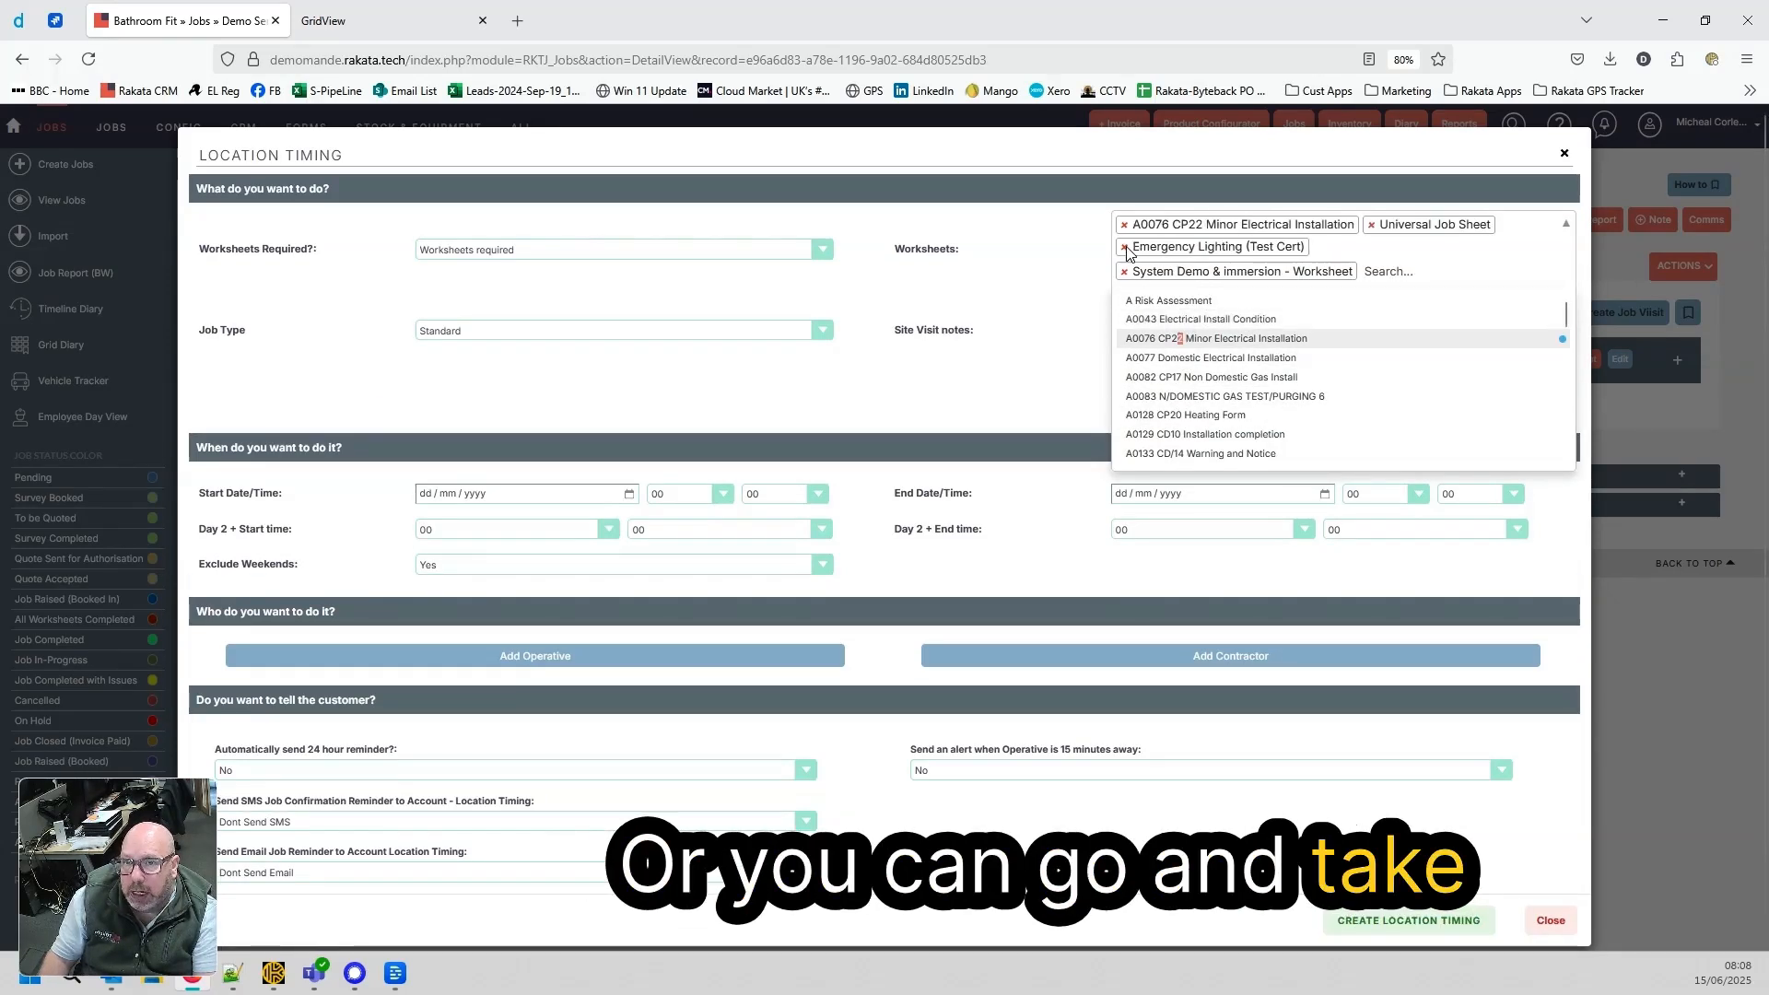
{"action": "left_click", "coordinate": [1015, 342]}
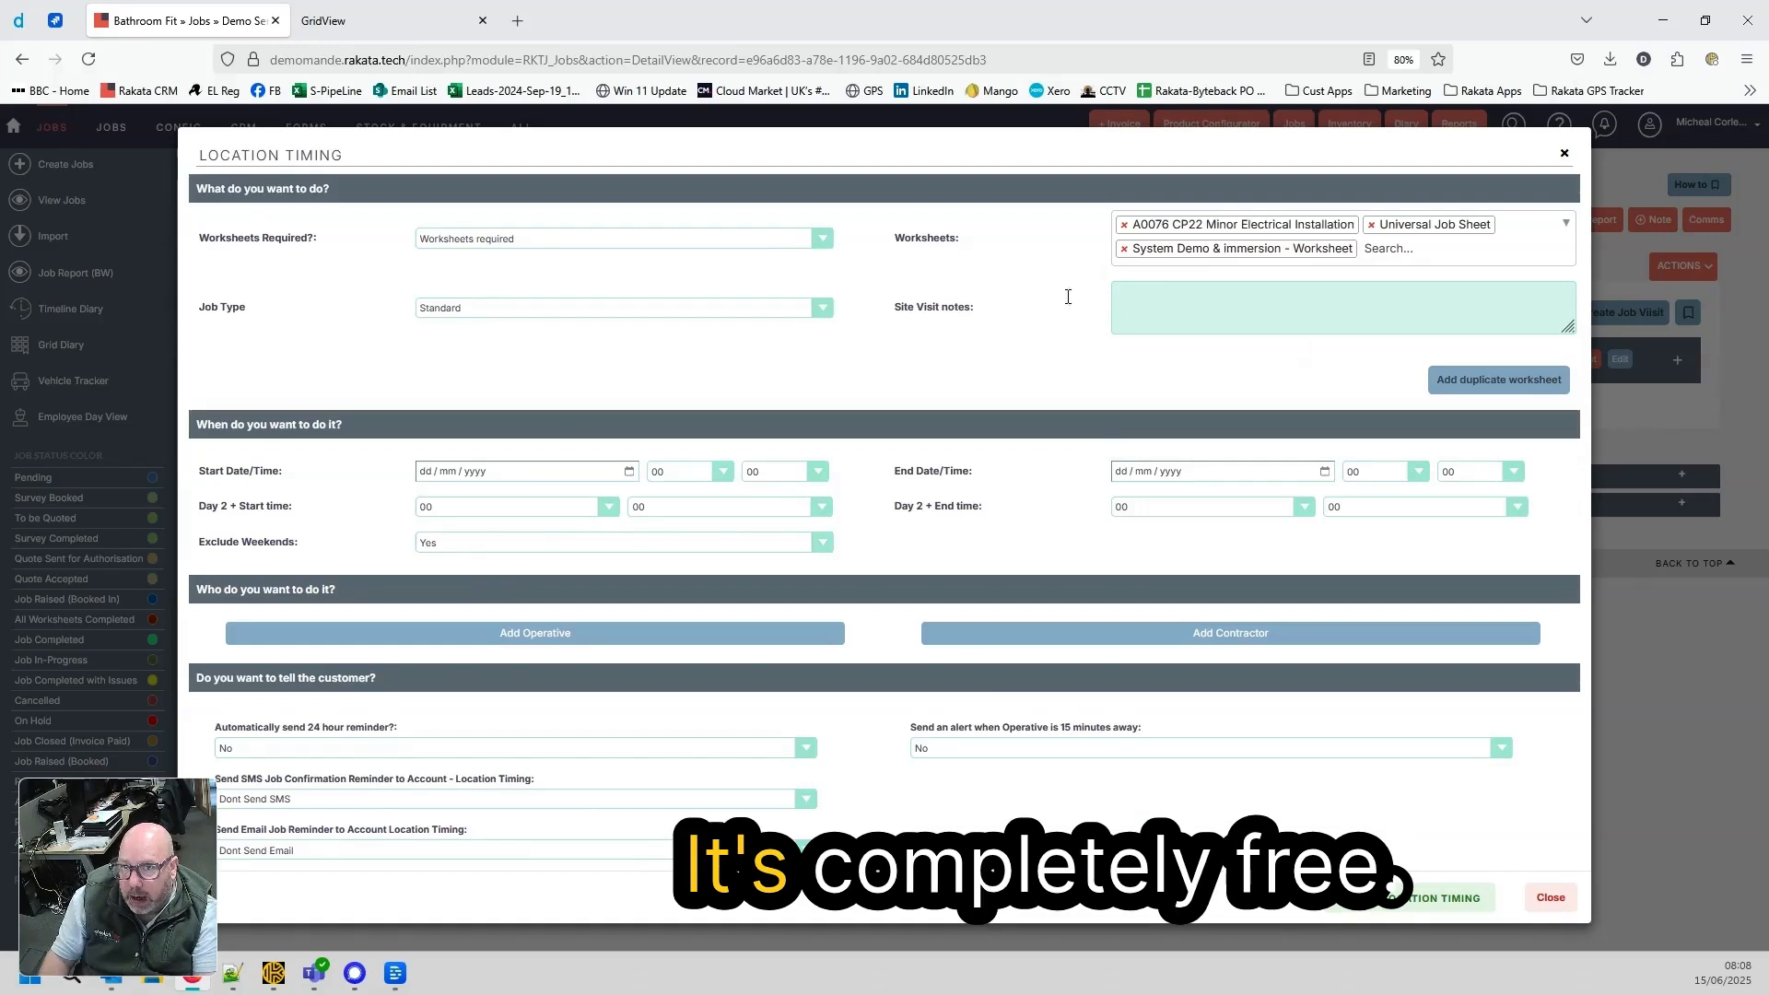
Enter "new carpet - dont walk on carpet." as the site visit notes
{"action": "left_click", "coordinate": [1154, 301]}
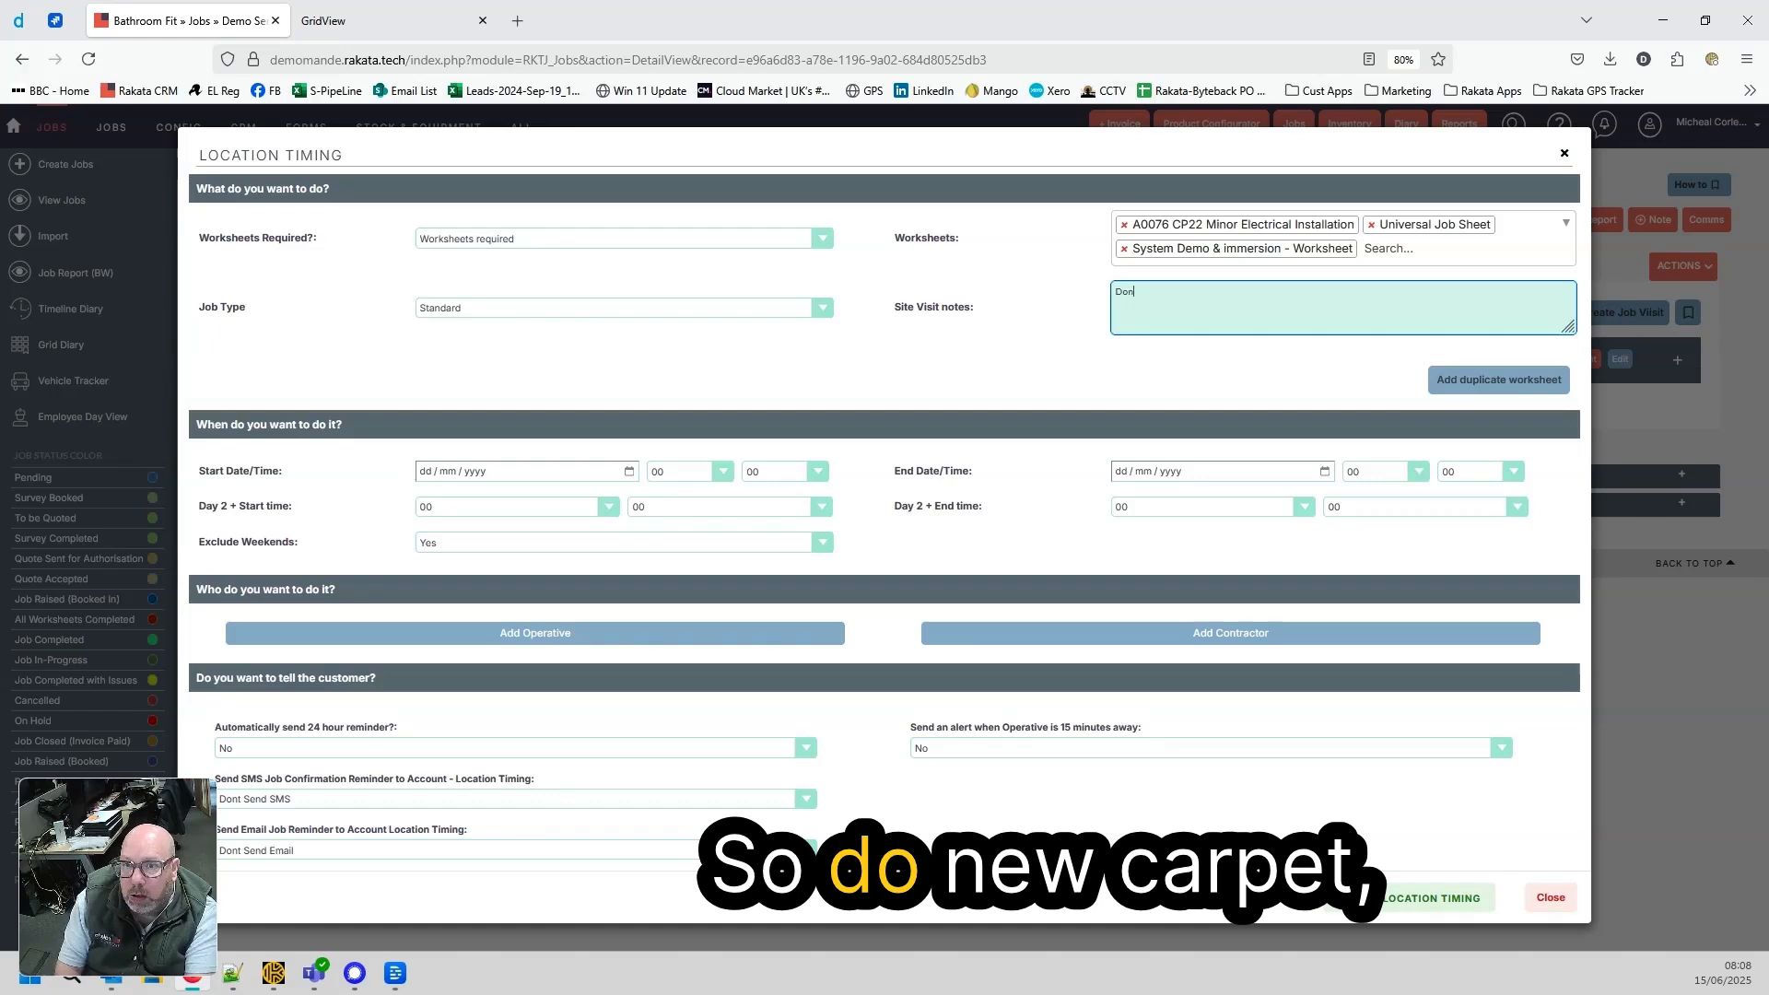
{"action": "key", "text": "BackSpace"}
{"action": "key", "text": "BackSpace"}
{"action": "type", "text": "rpet"}
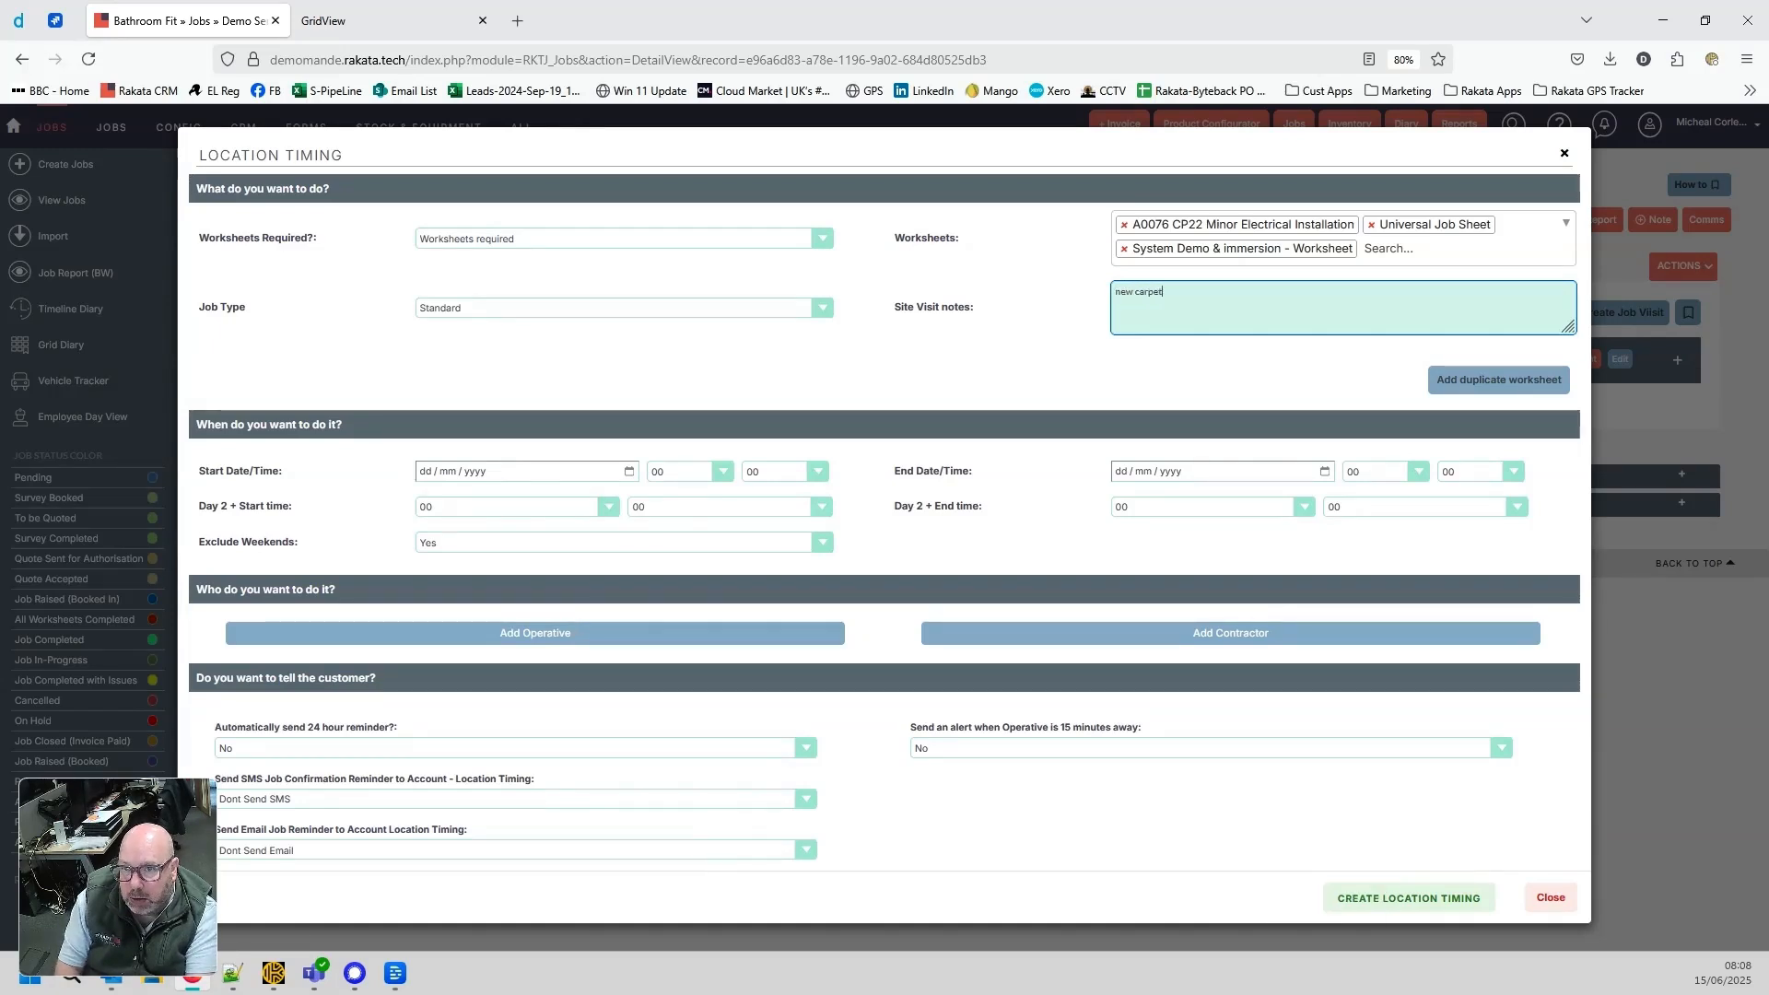
{"action": "type", "text": " - dont wal"}
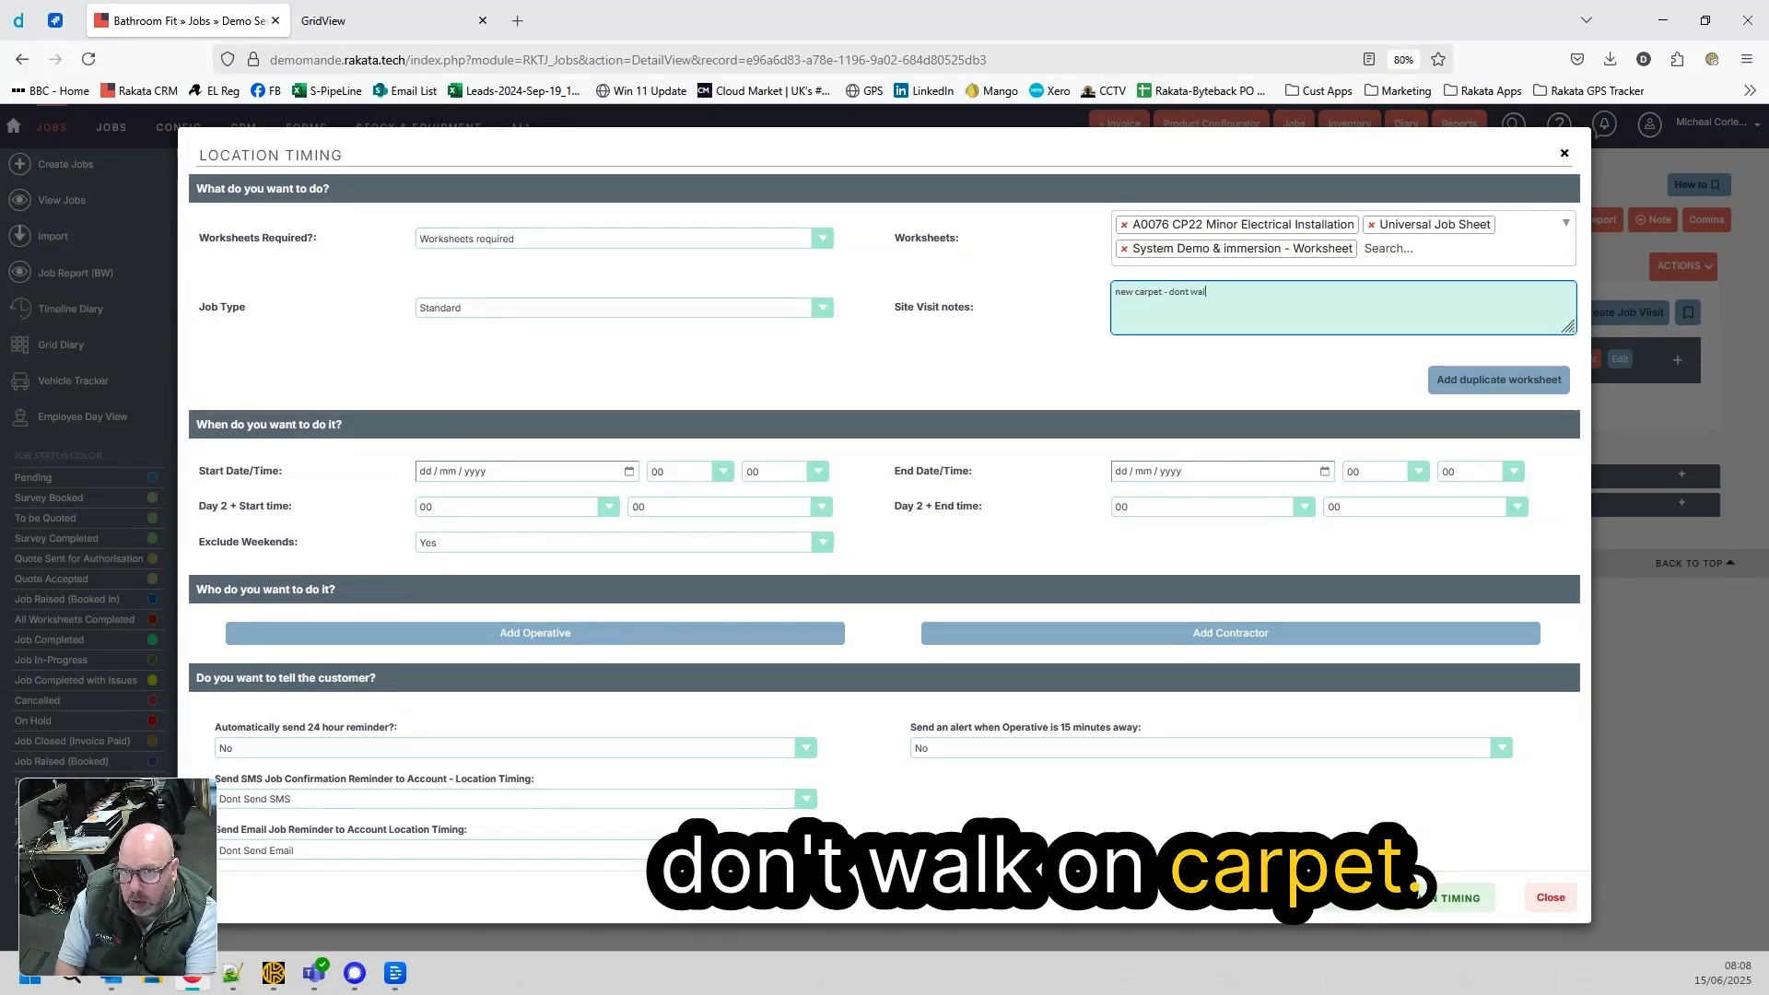
{"action": "type", "text": "k on carpet."}
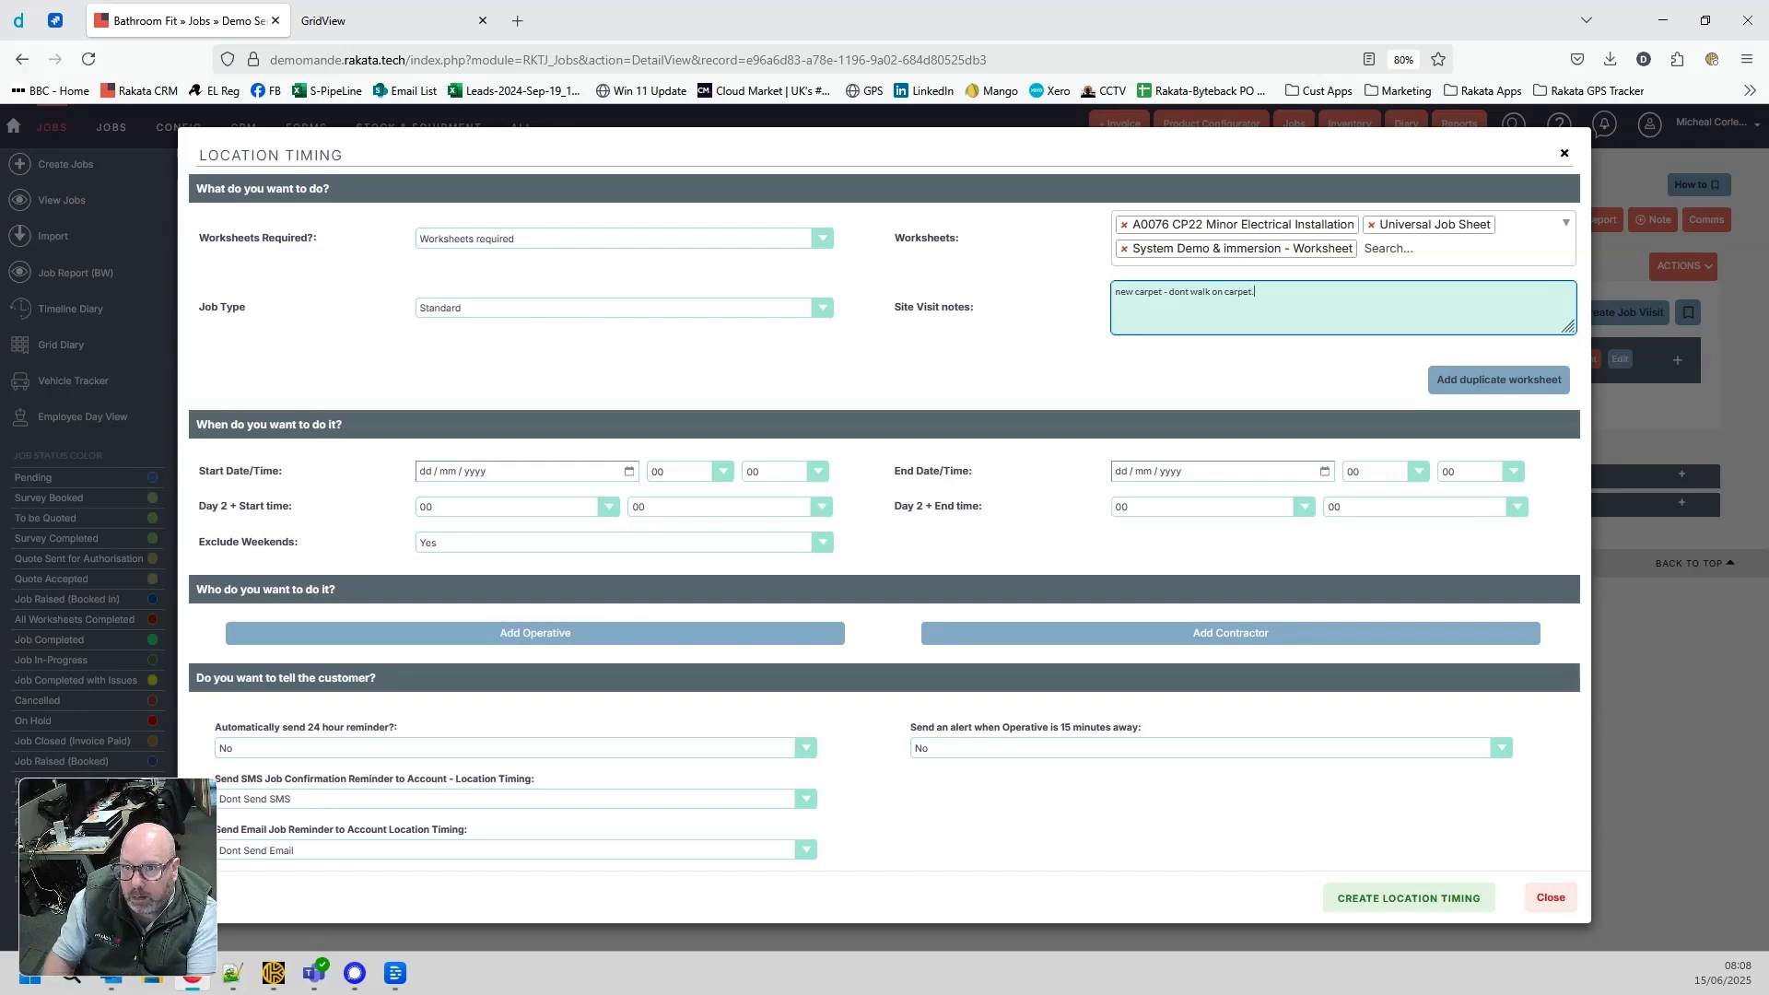
Create the location timing for 15/06/2025 from 08:00 to 16:30 with the third listed operative assigned
{"action": "left_click", "coordinate": [630, 472]}
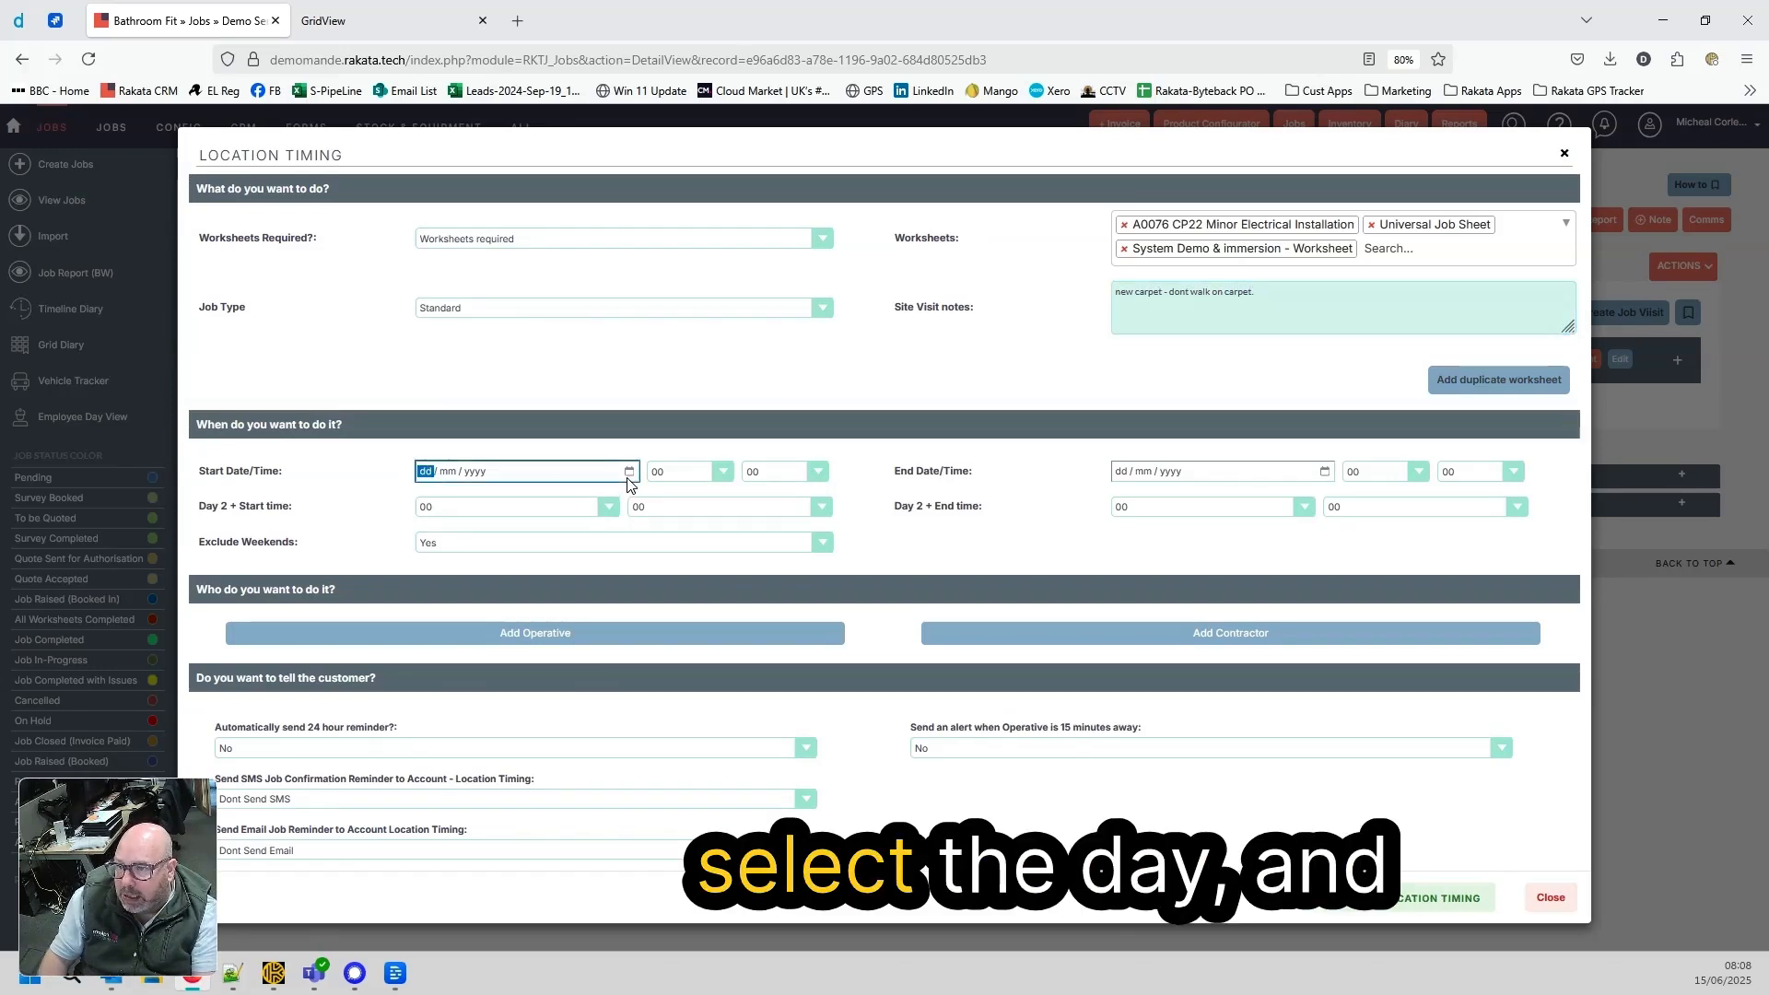
{"action": "left_click", "coordinate": [632, 622]}
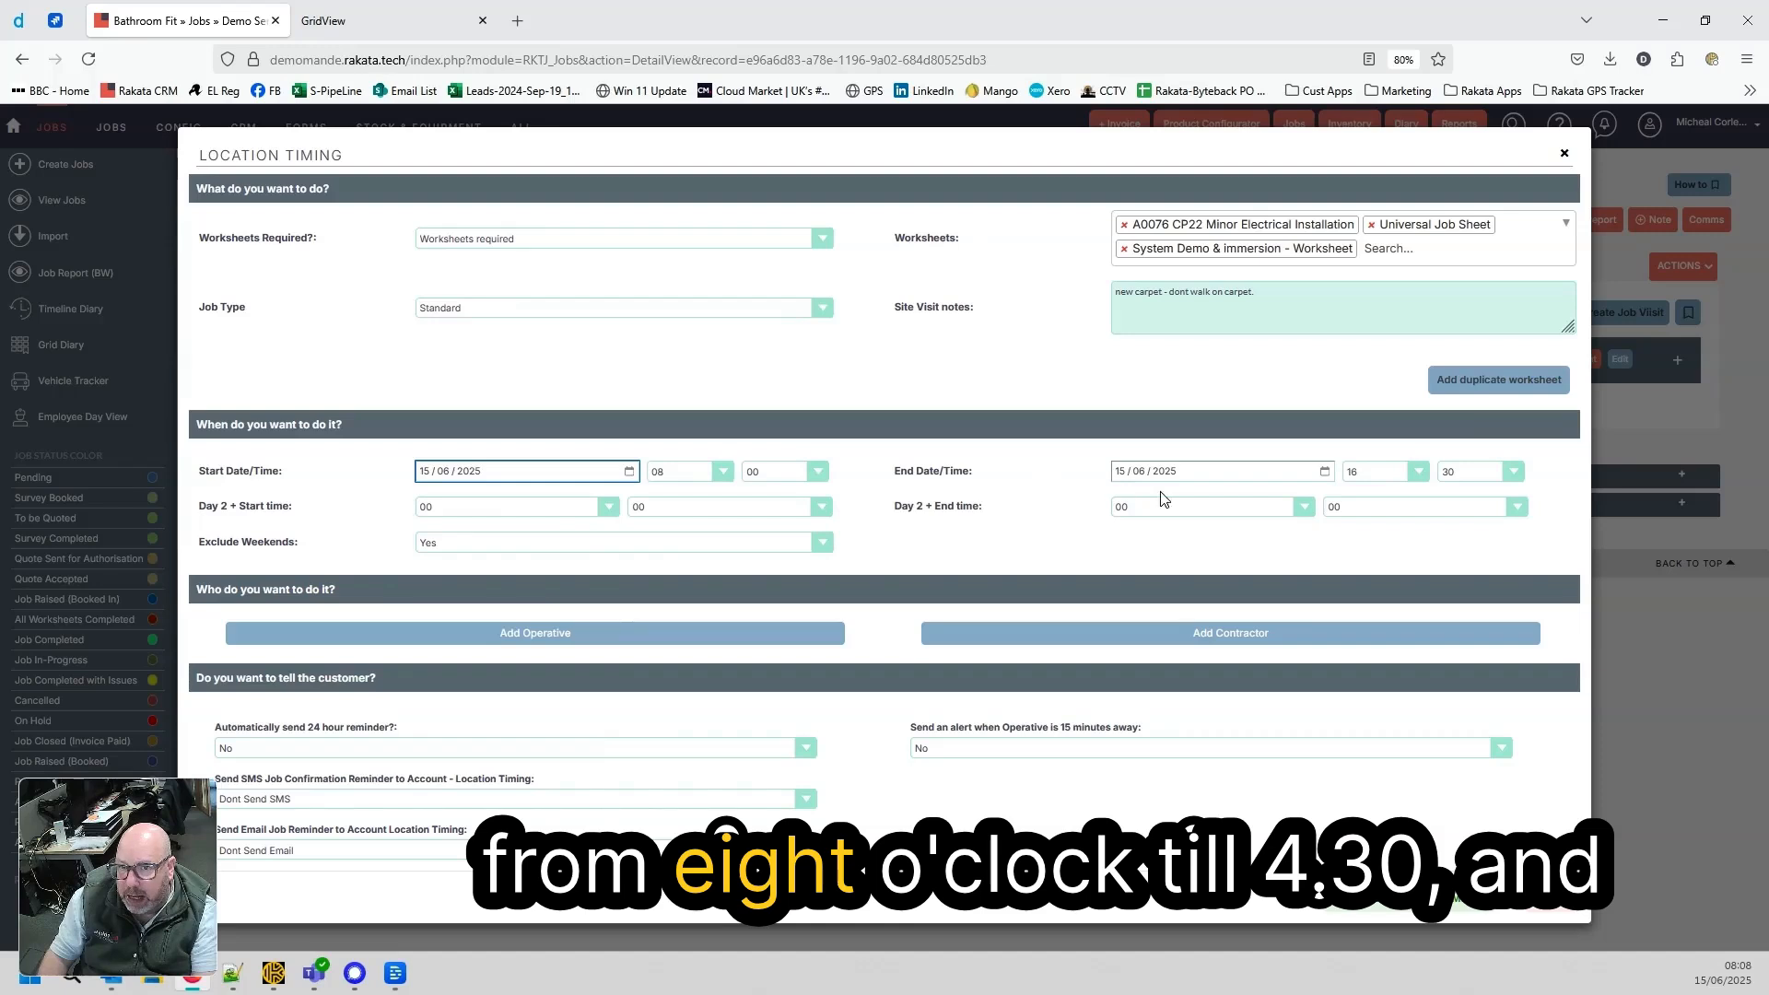
{"action": "left_click", "coordinate": [492, 636]}
{"action": "left_click", "coordinate": [368, 626]}
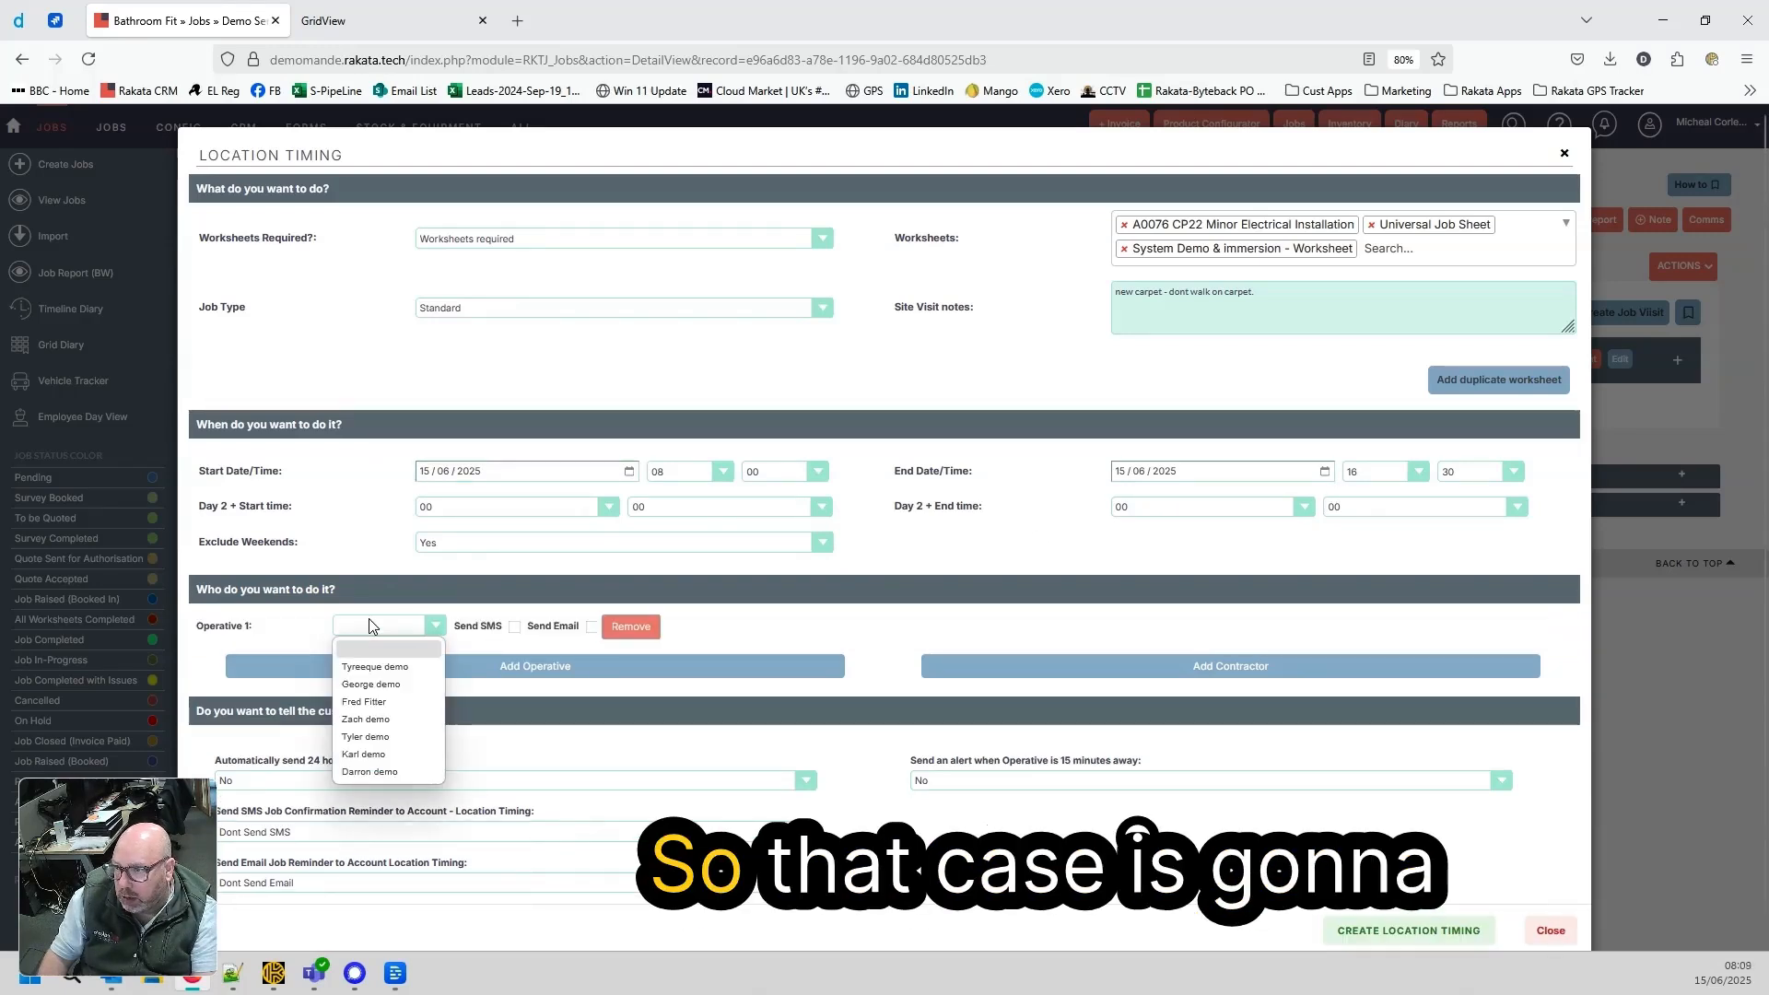
{"action": "left_click", "coordinate": [364, 701]}
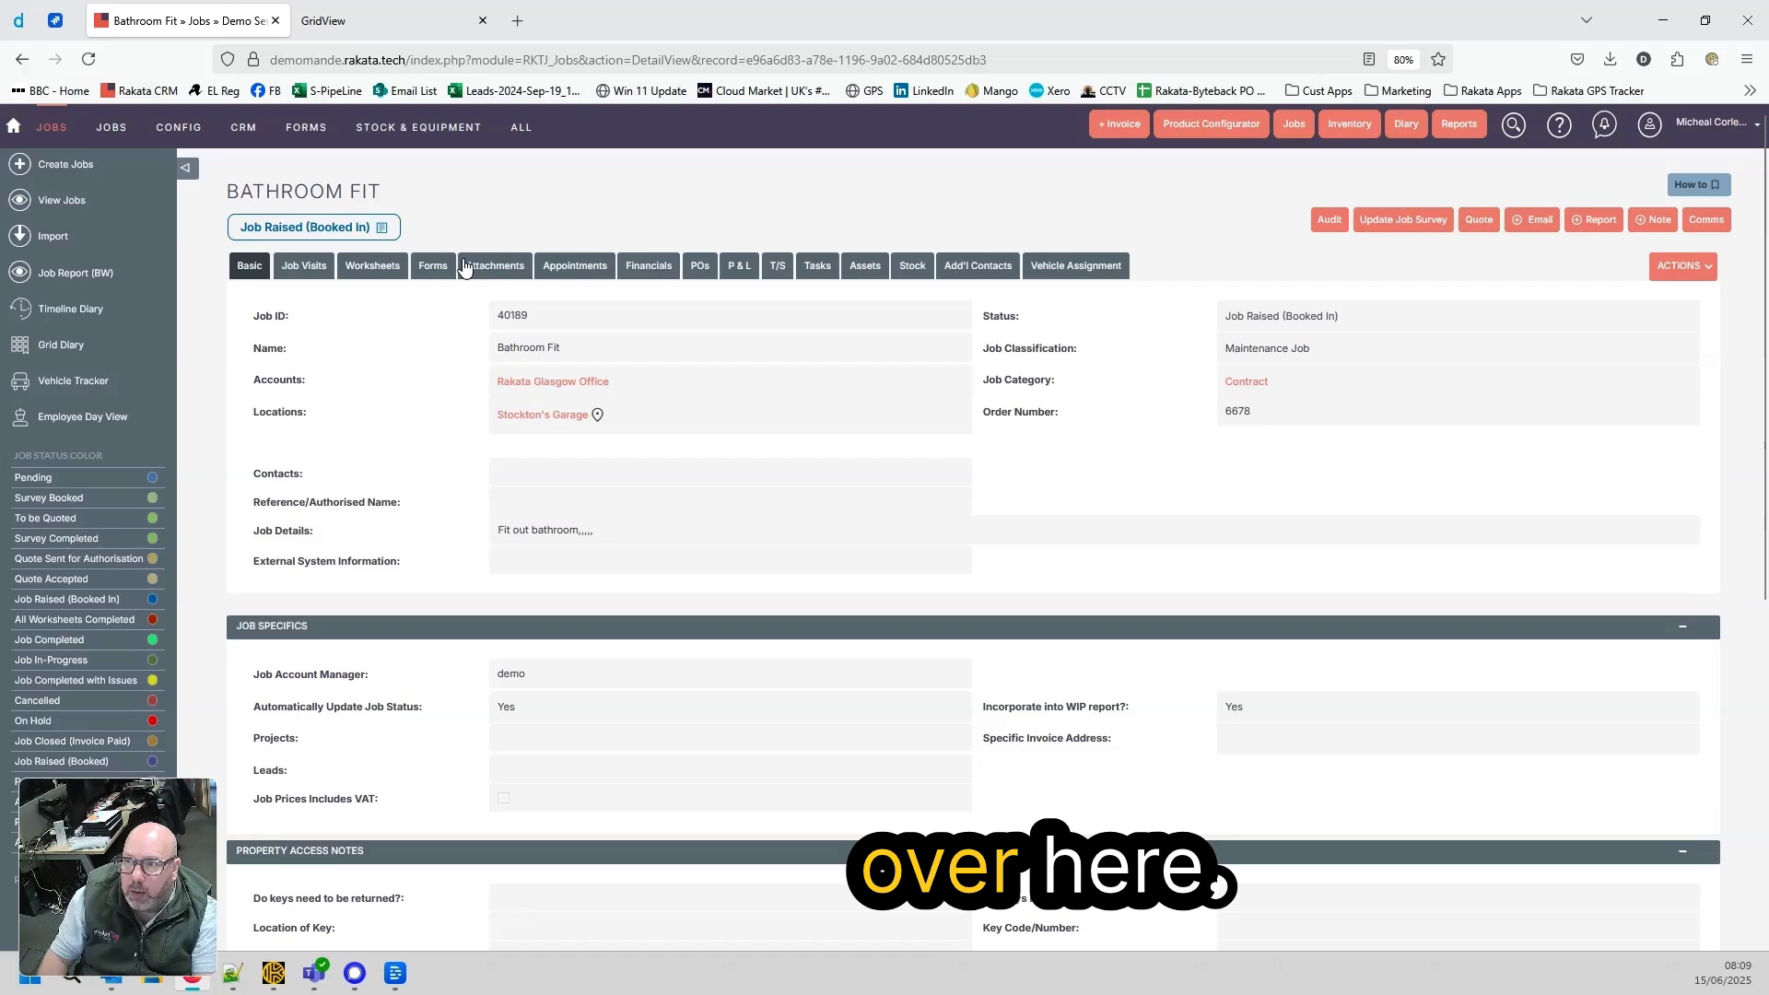
Check the new booking in the job's visits and in the refreshed timeline diary, and return to the job
{"action": "left_click", "coordinate": [304, 266]}
{"action": "left_click", "coordinate": [382, 20]}
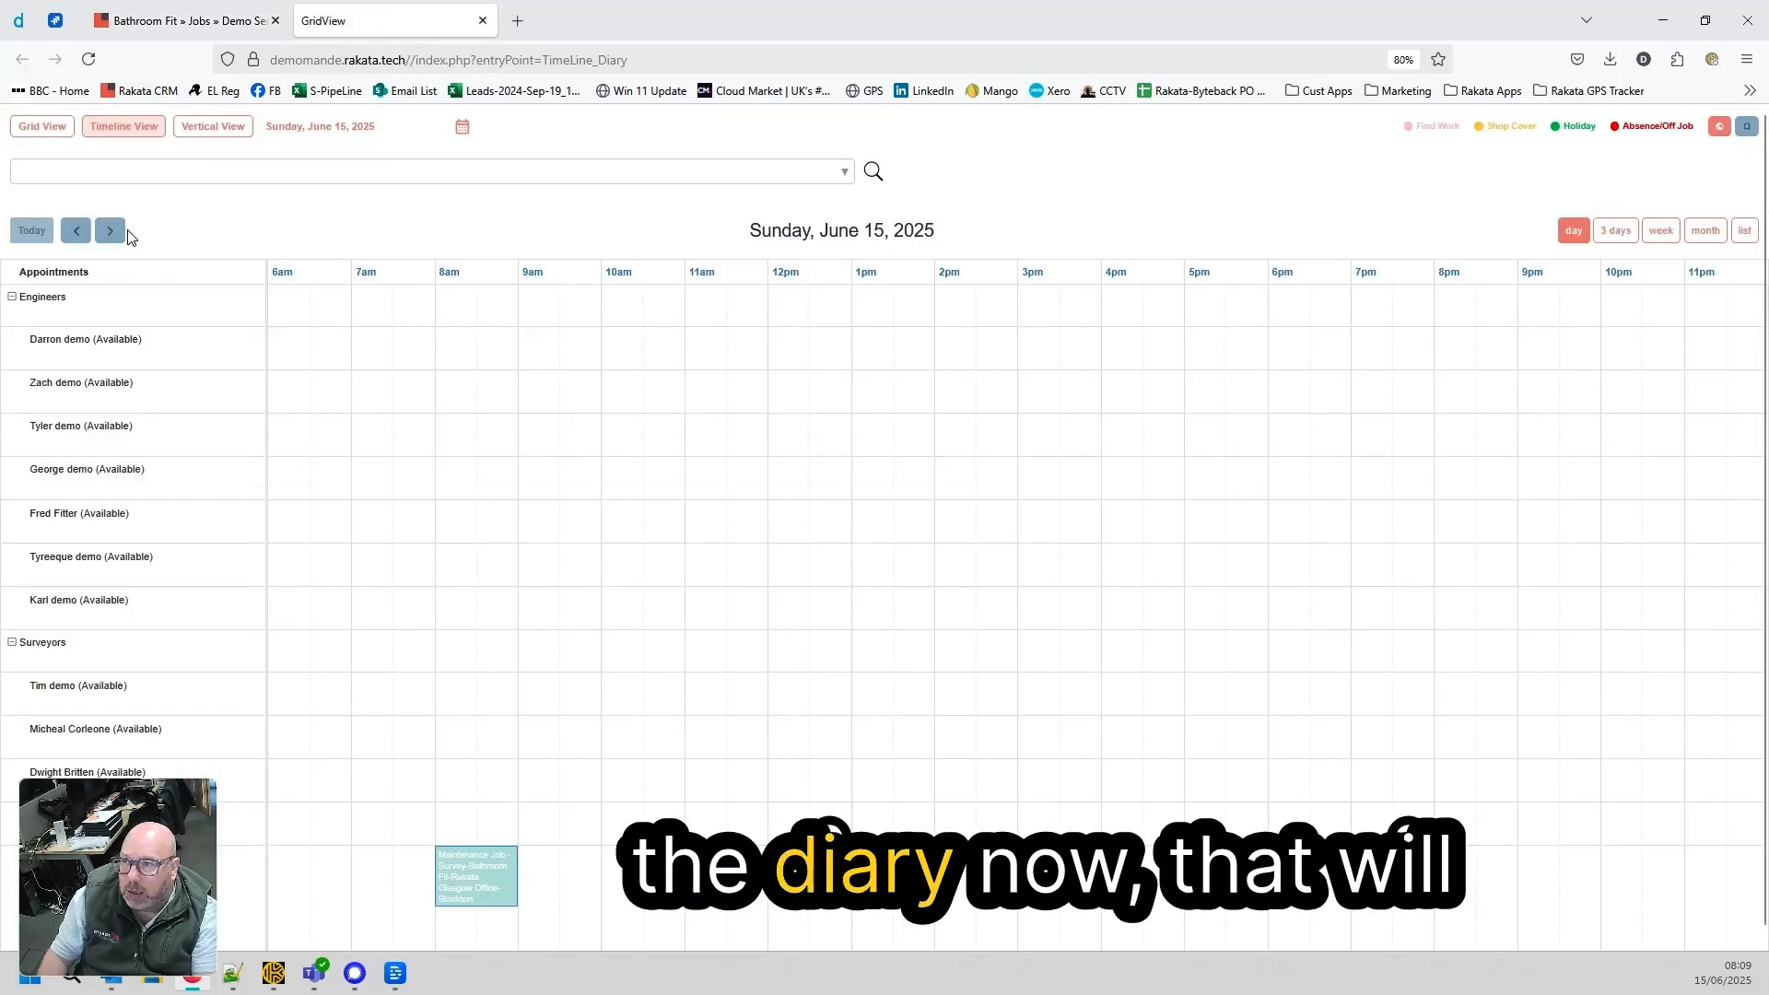
{"action": "left_click", "coordinate": [97, 68]}
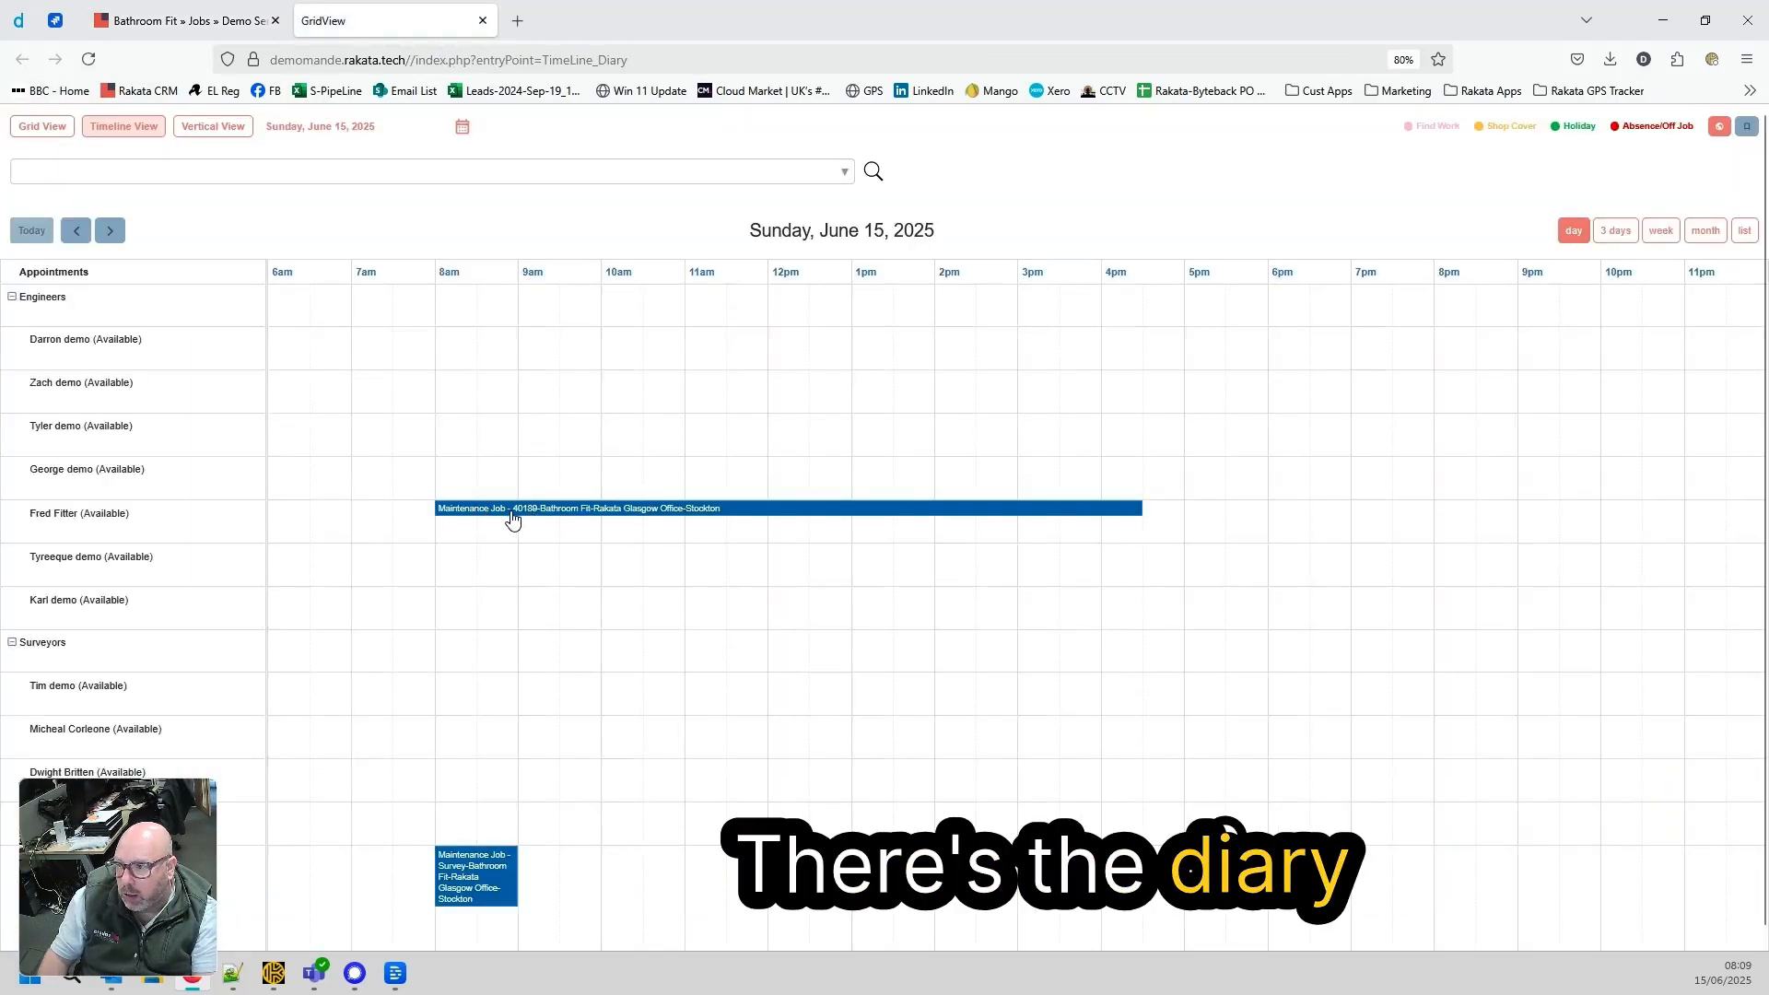
{"action": "left_click", "coordinate": [185, 20]}
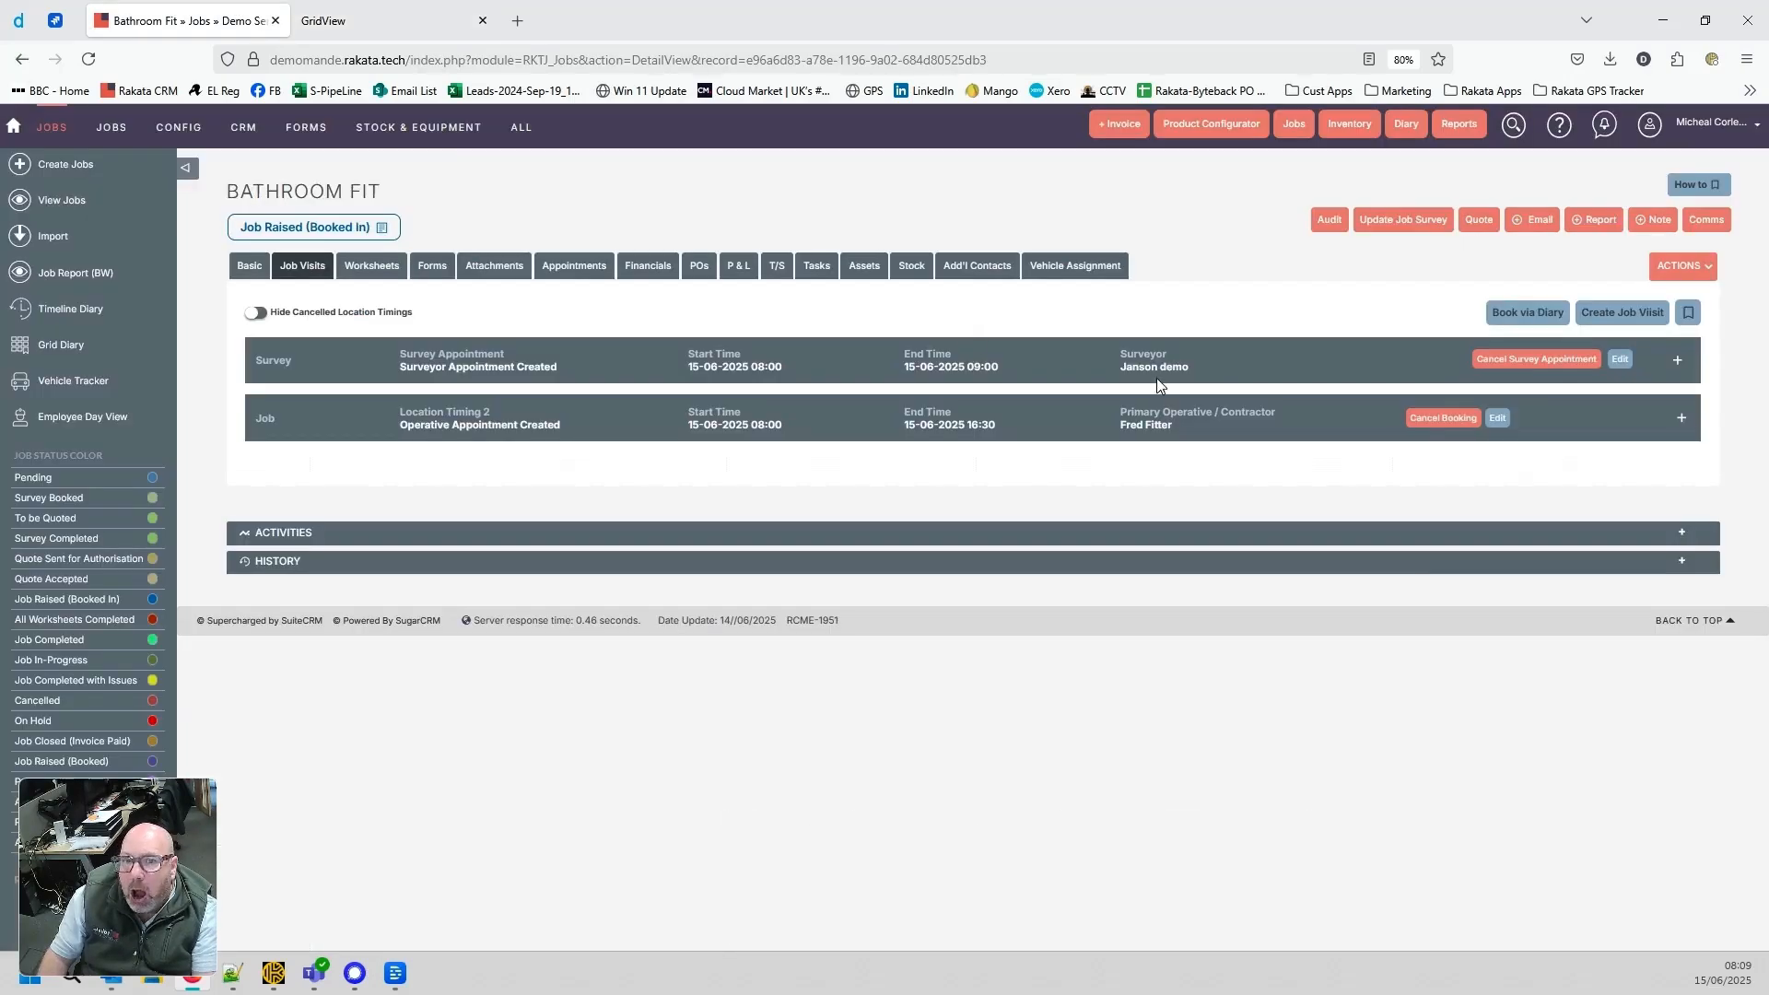
Draft a Standard visit via the job's diary booking for the third listed engineer on 15-06-2025, 12:00 to 15:00, and close it without submitting
{"action": "left_click", "coordinate": [1512, 322]}
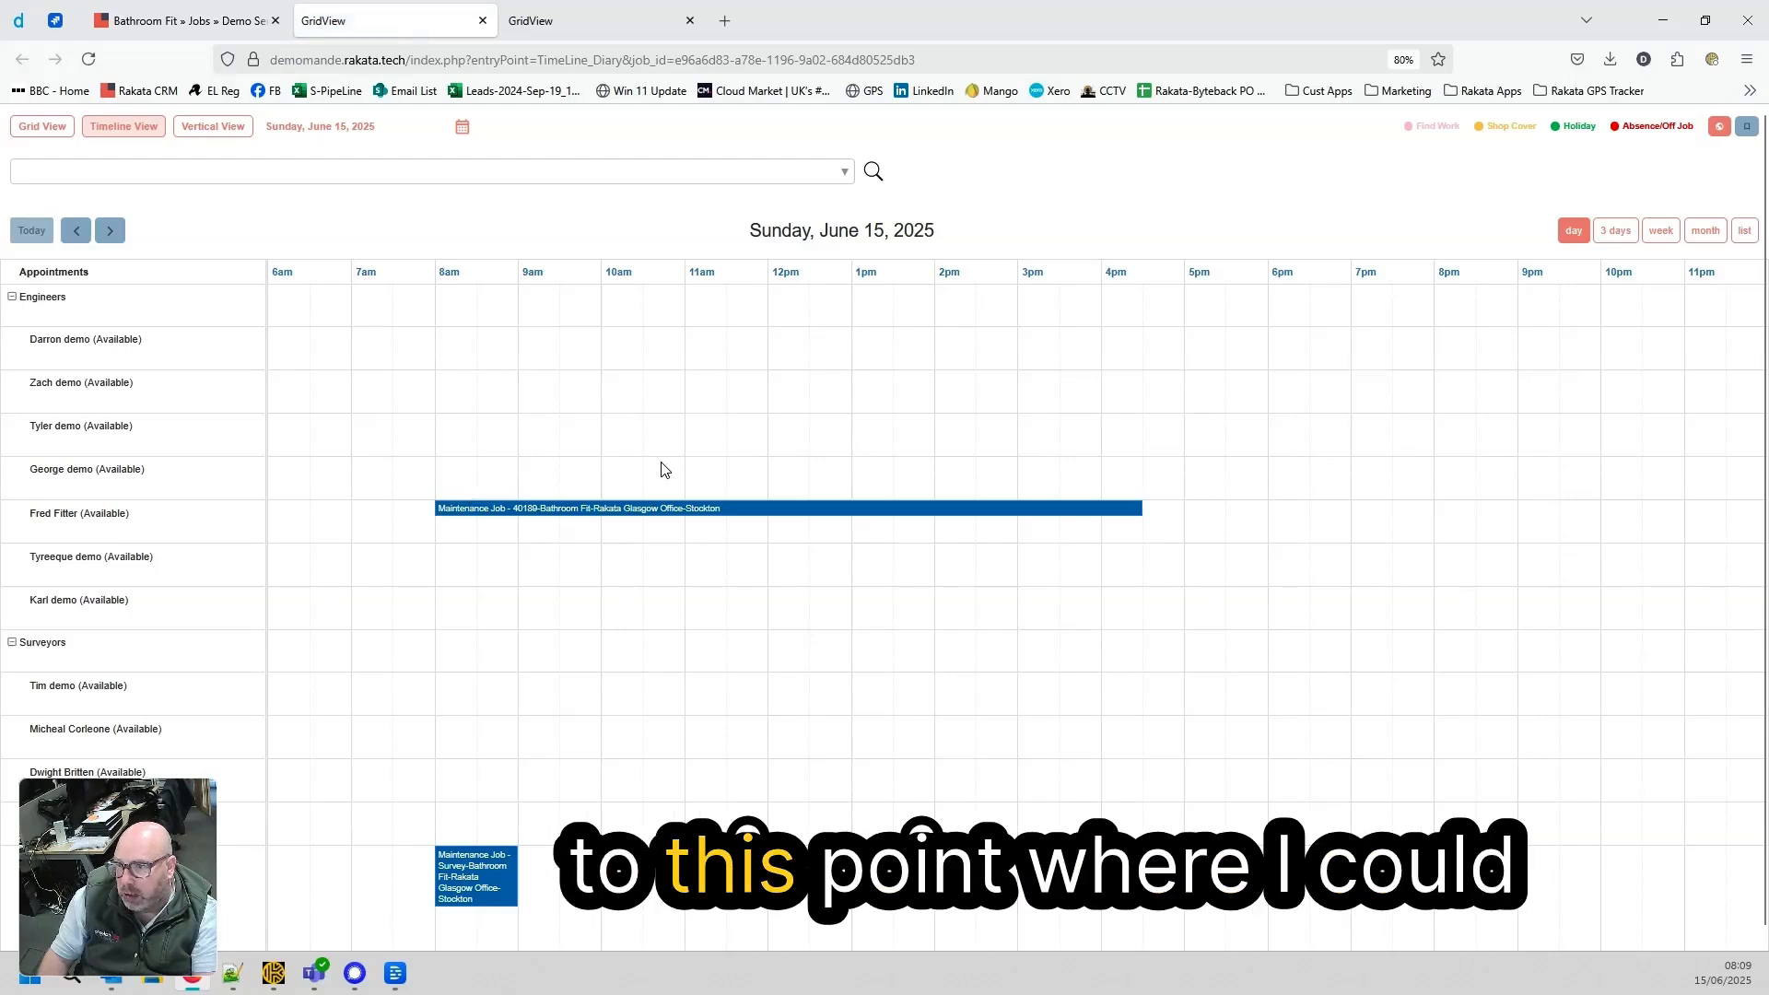
{"action": "left_click_drag", "start_coordinate": [771, 441], "coordinate": [981, 441]}
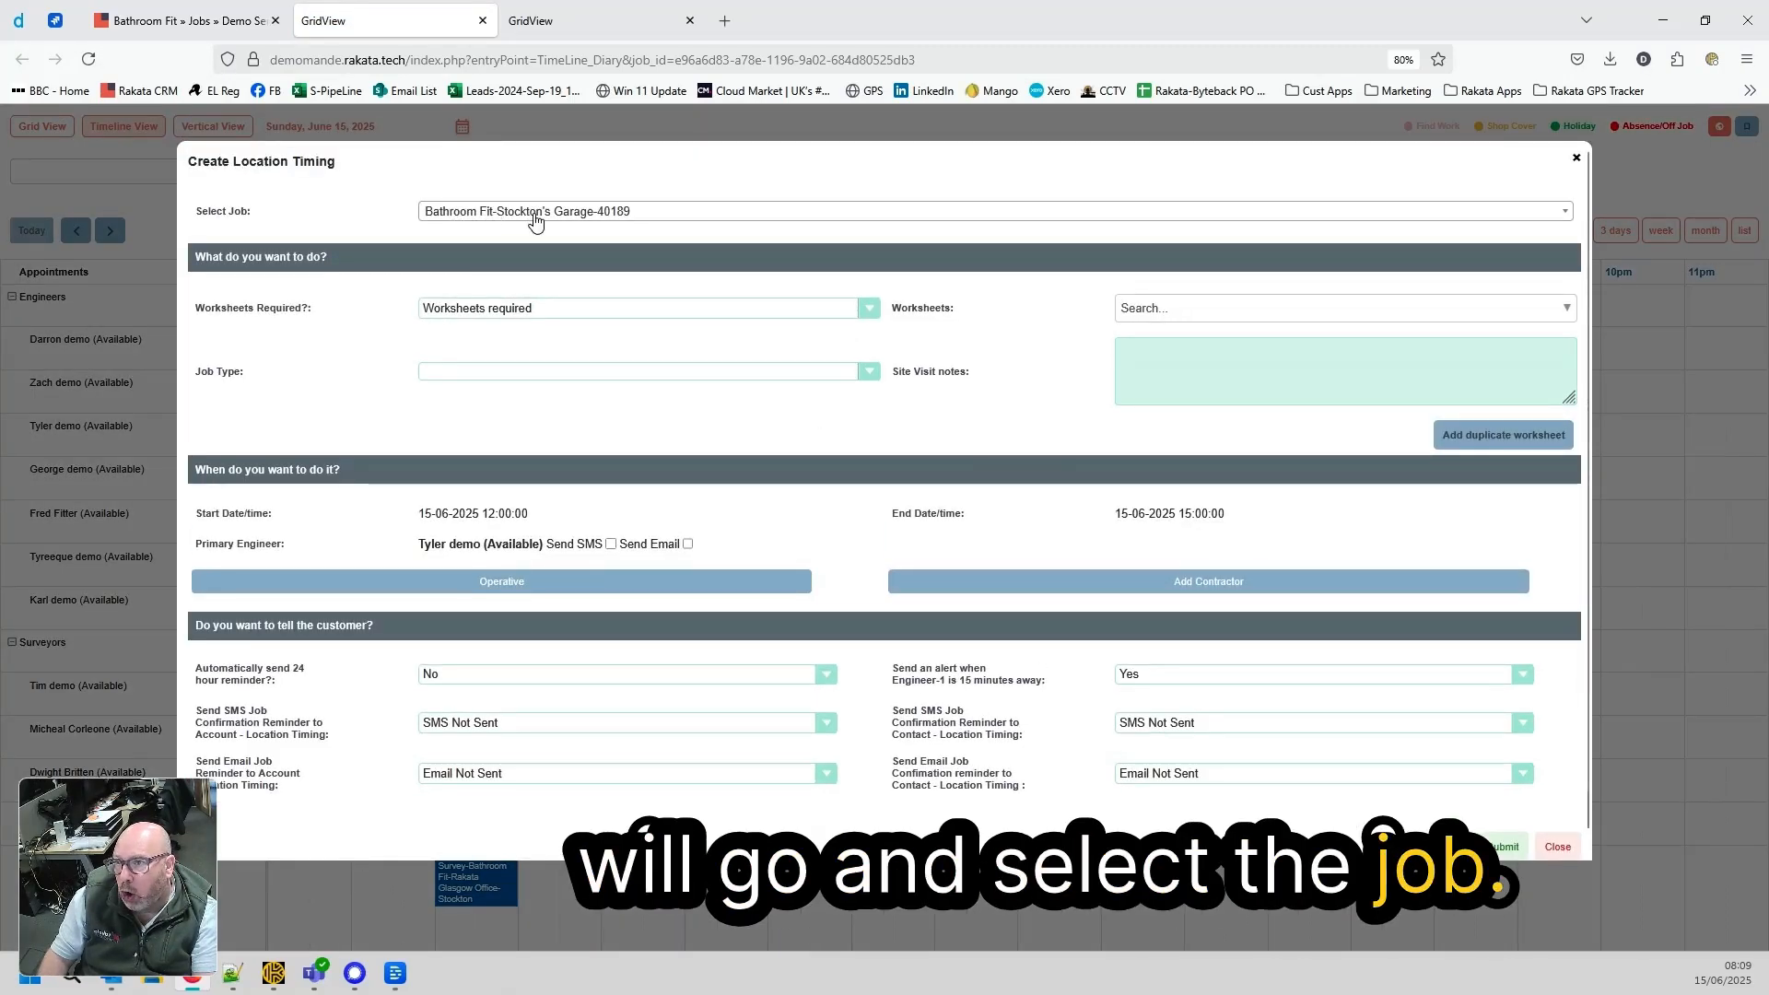
{"action": "left_click", "coordinate": [573, 371]}
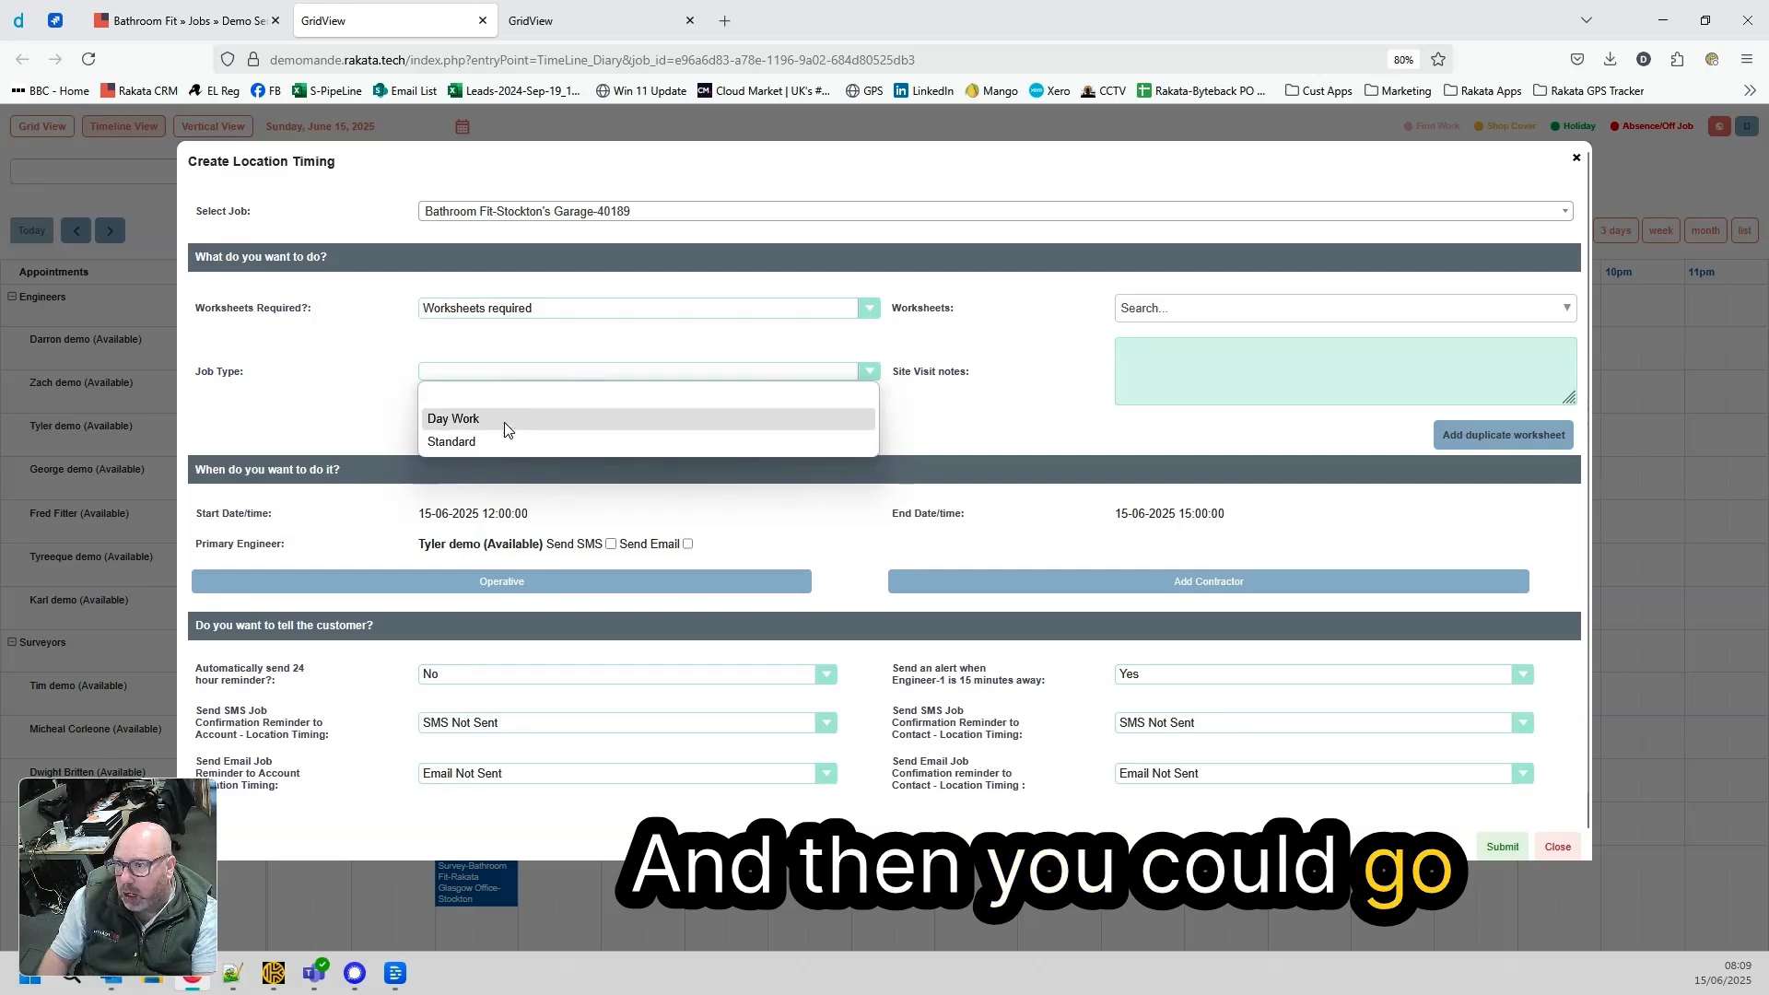
{"action": "left_click", "coordinate": [488, 436]}
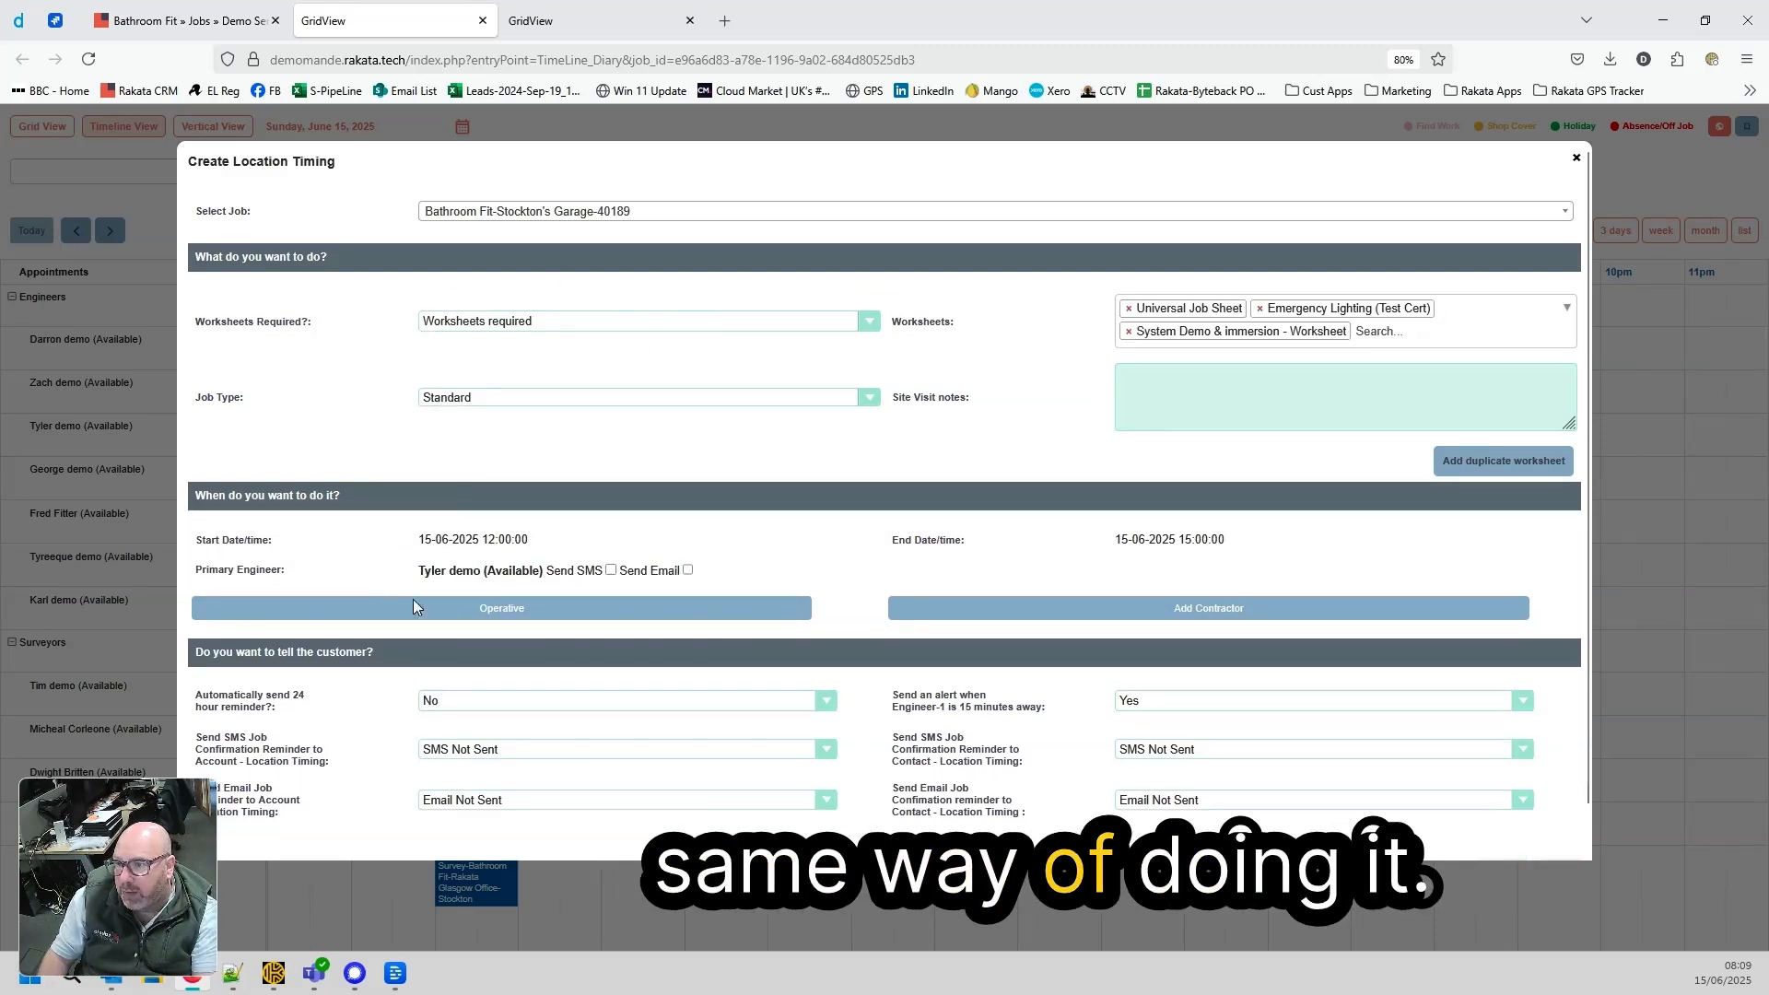
{"action": "left_click_drag", "start_coordinate": [208, 571], "coordinate": [674, 568]}
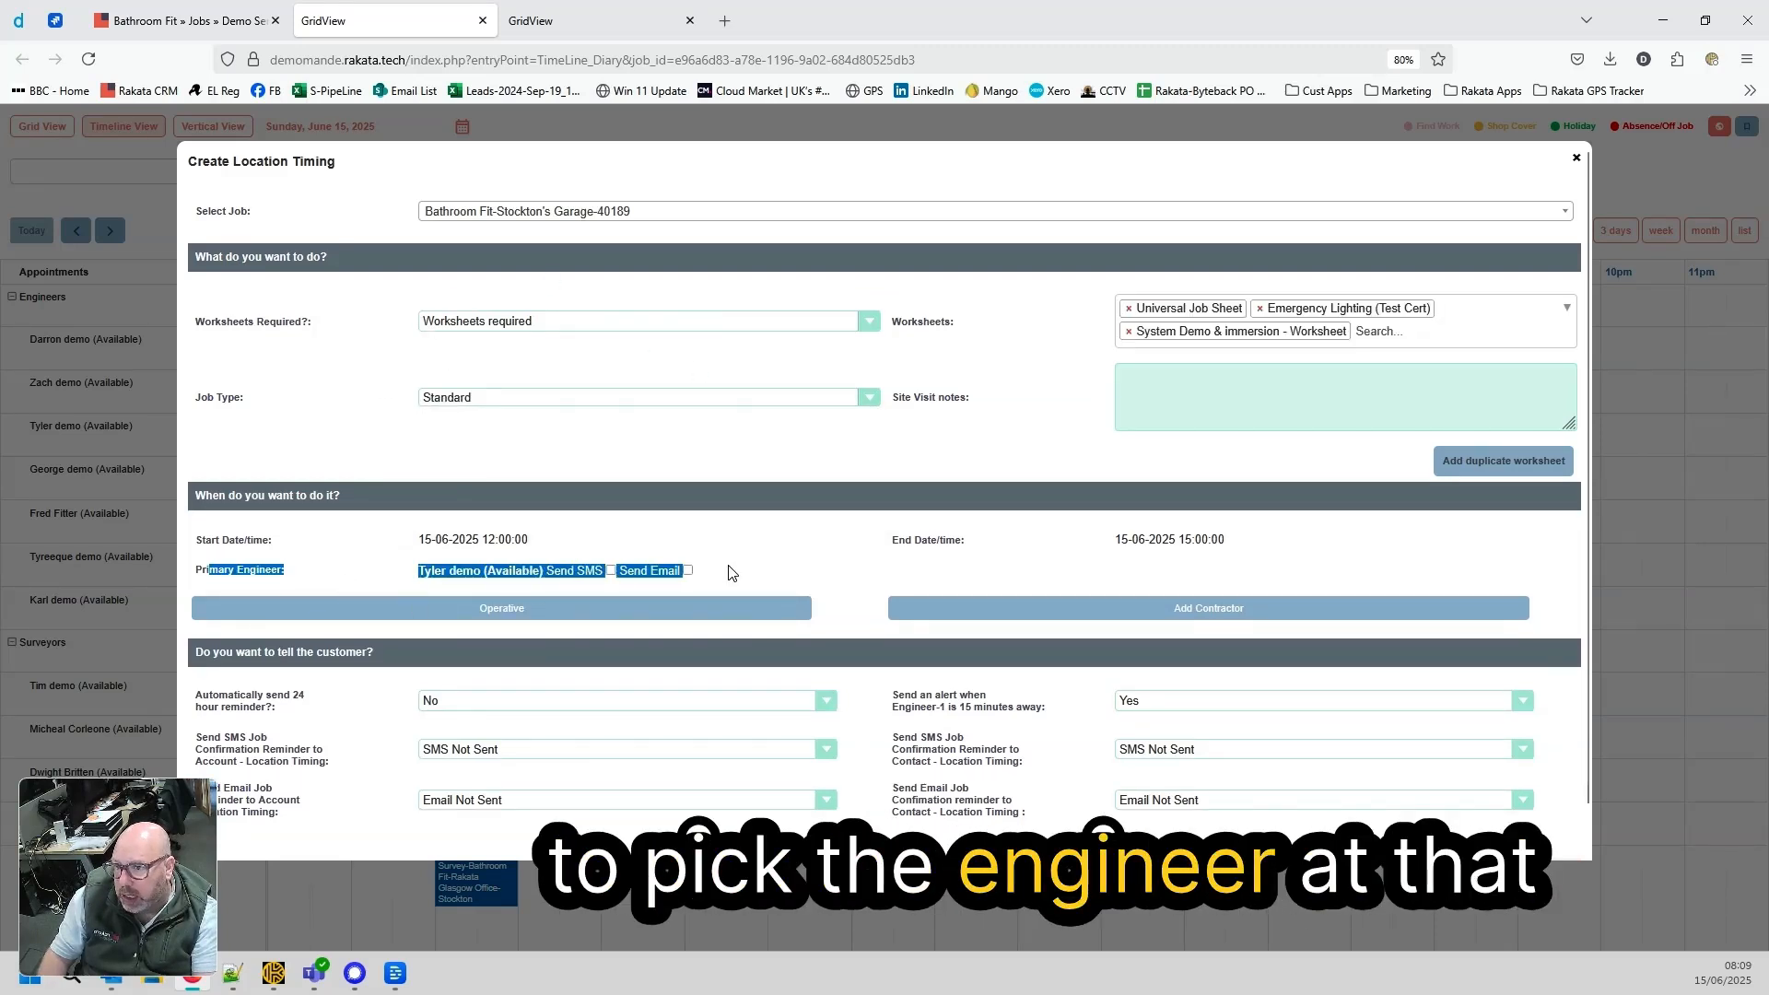
{"action": "left_click", "coordinate": [790, 576]}
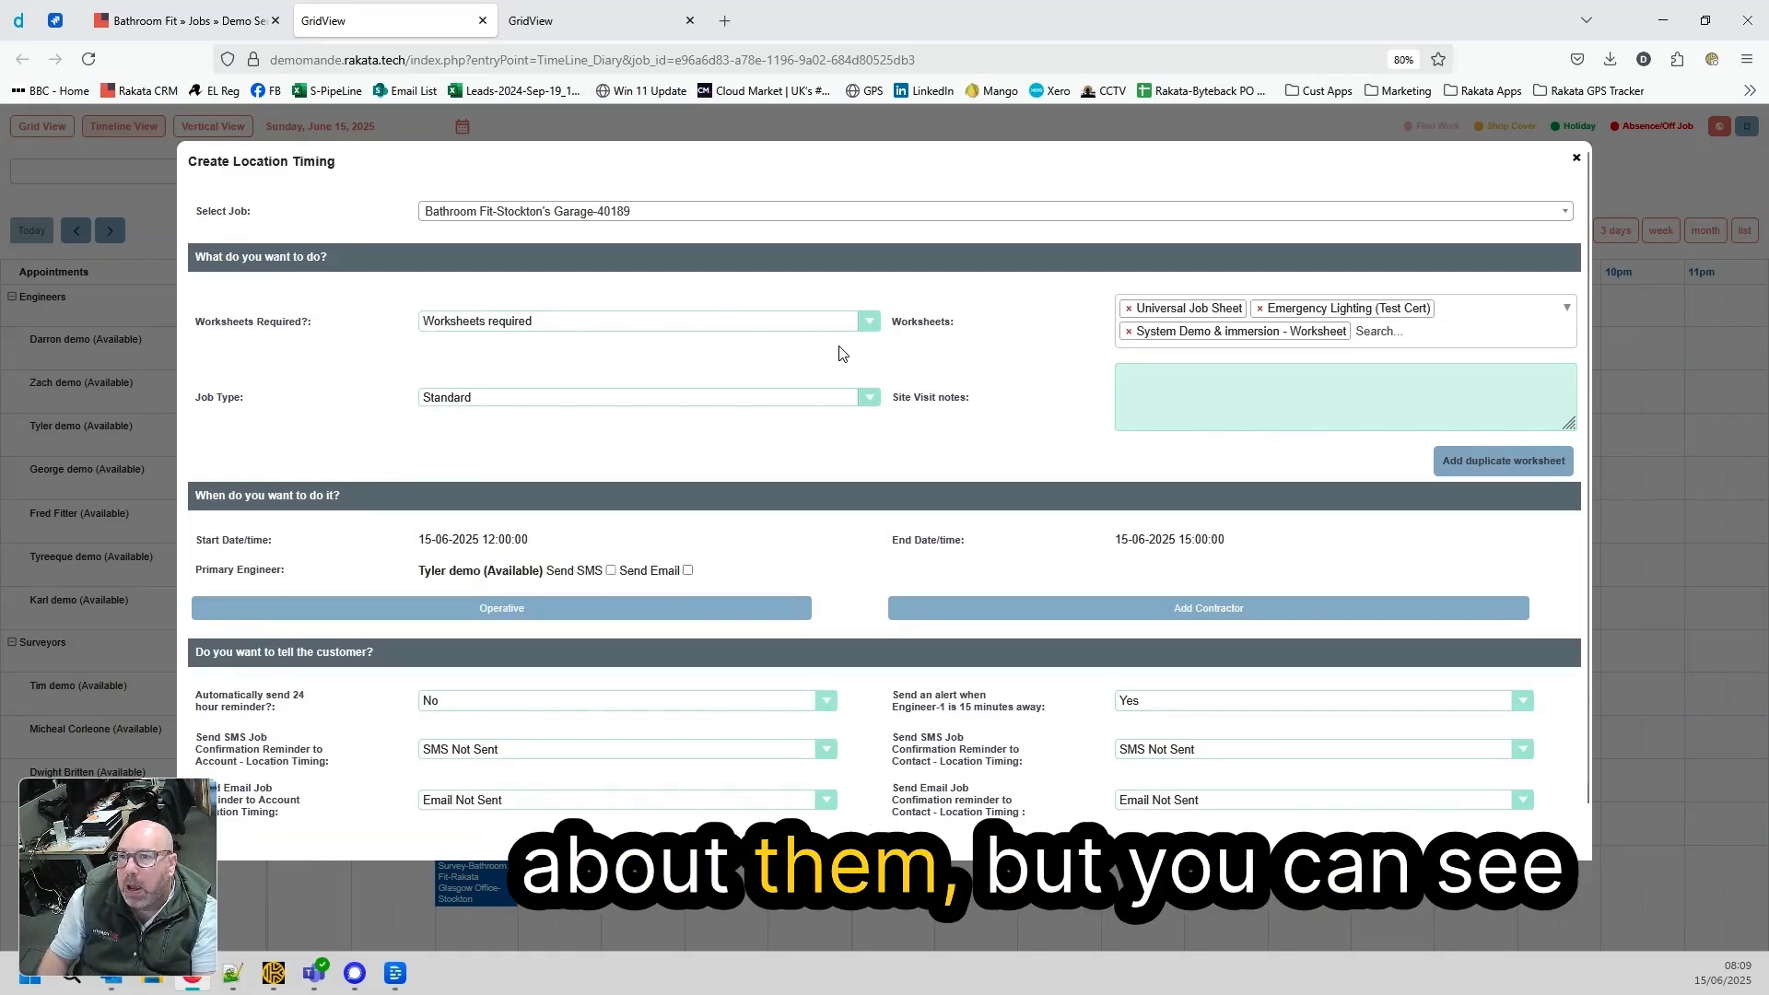
{"action": "scroll", "coordinate": [1288, 790], "scroll_direction": "down", "scroll_amount": 1}
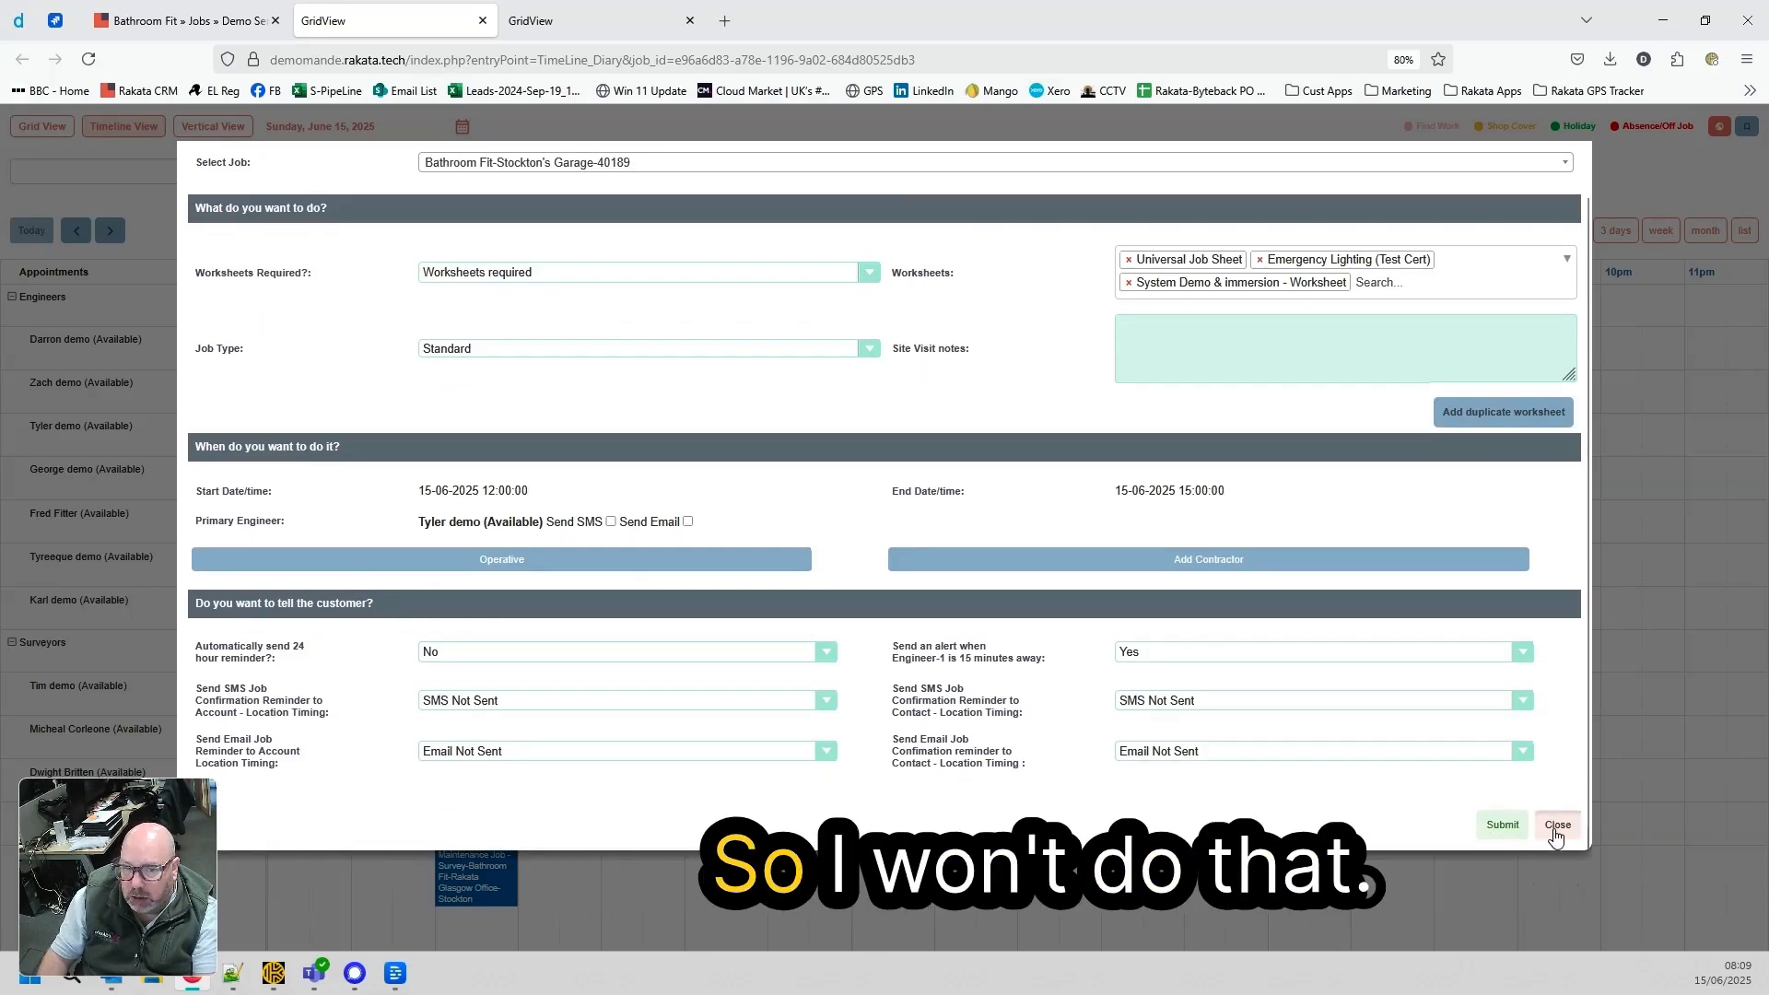
{"action": "left_click", "coordinate": [1558, 933]}
Open the timeline diary from the job page and mark out 11:00 to 14:00 on 15-06-2025 for the third listed engineer
{"action": "left_click", "coordinate": [212, 21]}
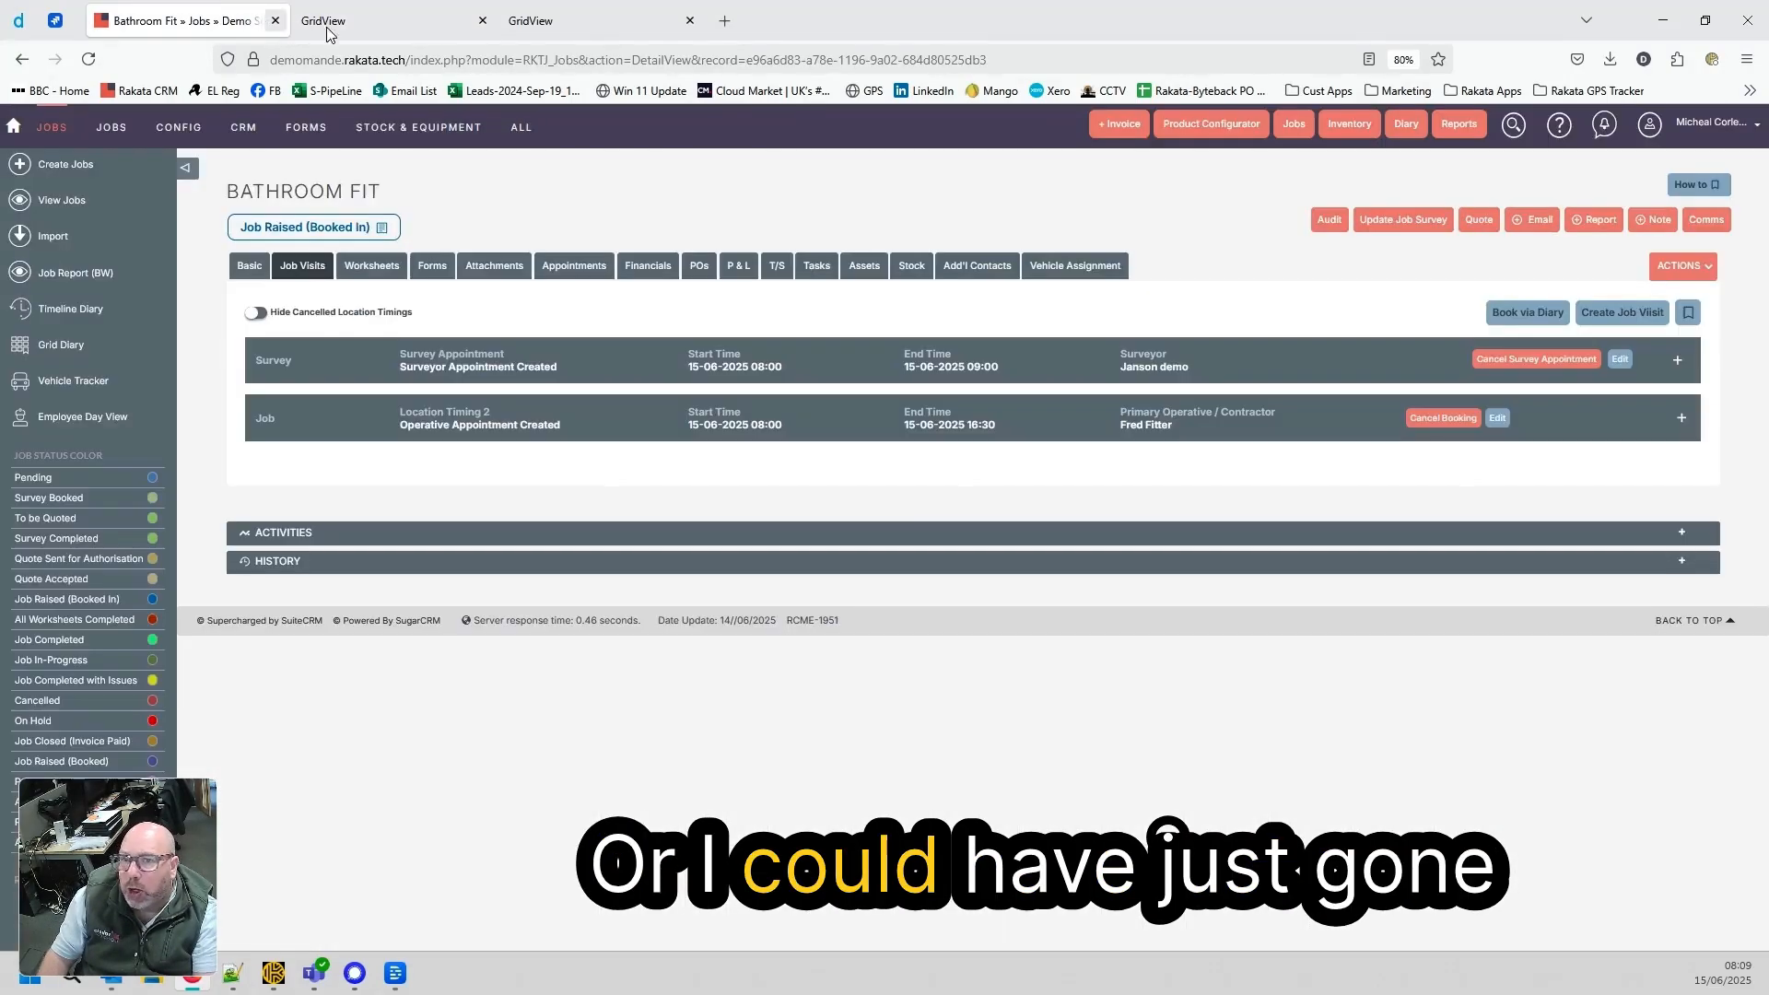
{"action": "mouse_move", "coordinate": [1410, 147]}
{"action": "left_click", "coordinate": [1425, 189]}
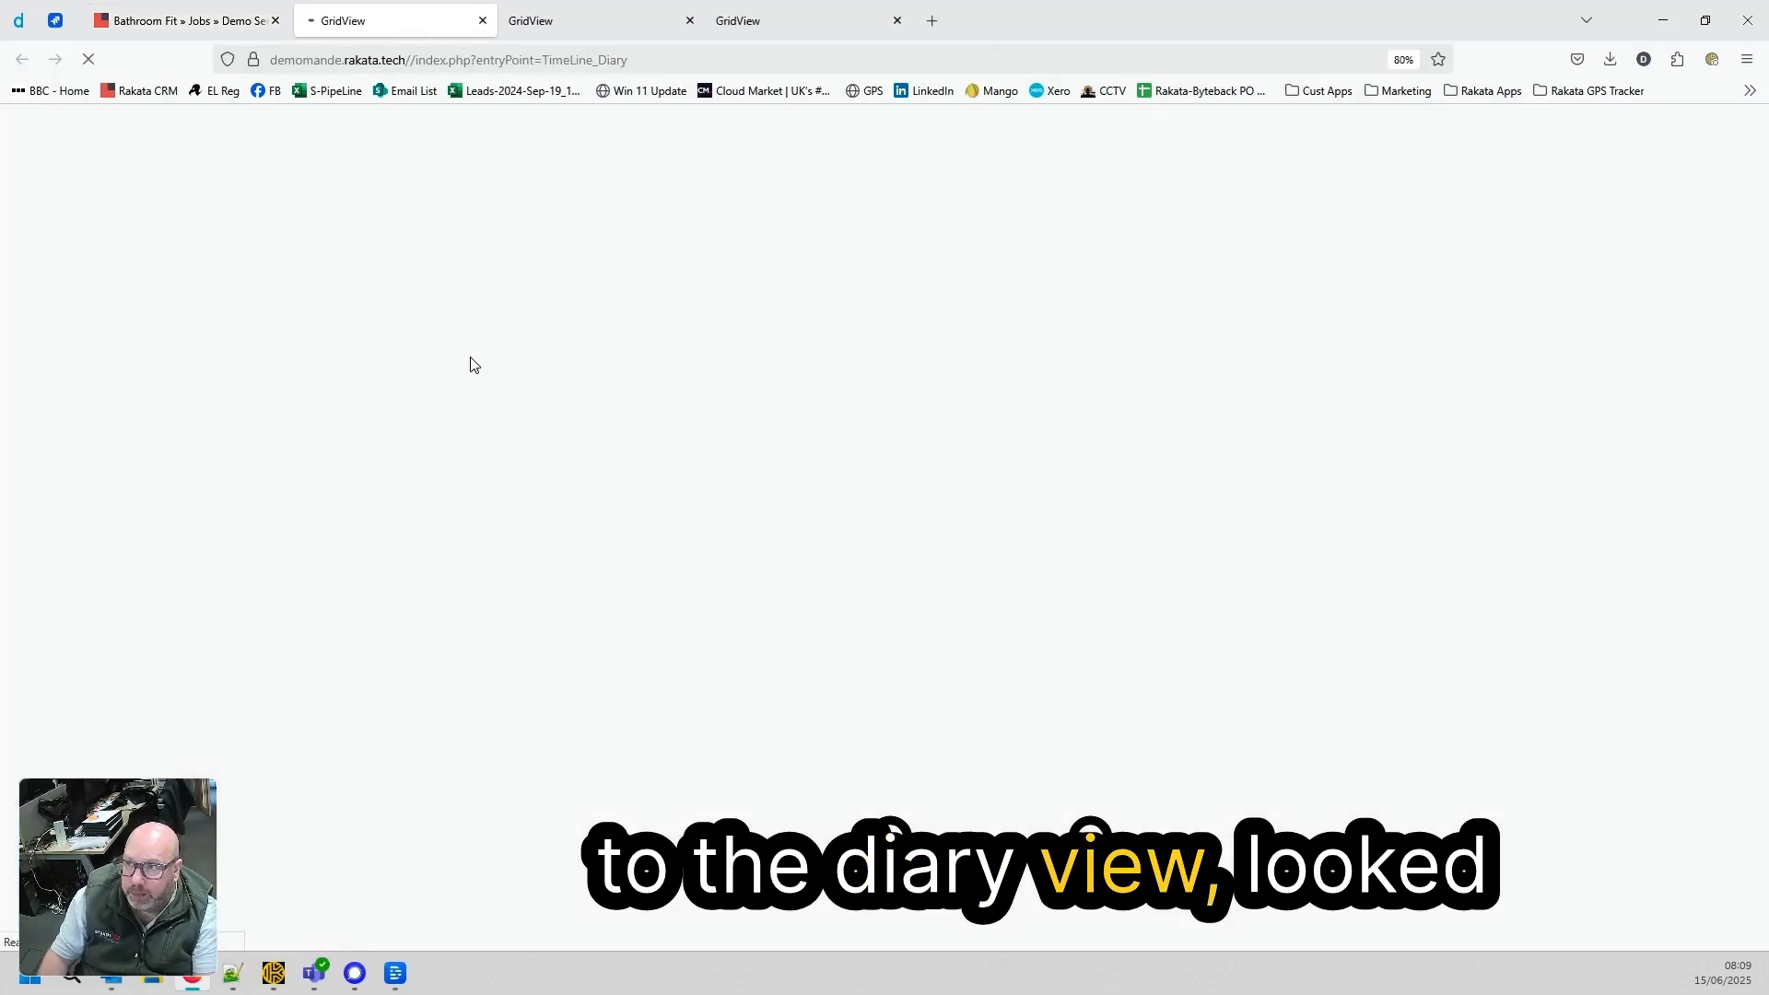
{"action": "left_click_drag", "start_coordinate": [698, 441], "coordinate": [927, 442]}
Search the job list for "bathroom" and select the Bathroom Fit job at Stockton's Garage for the new location timing
{"action": "left_click", "coordinate": [803, 214]}
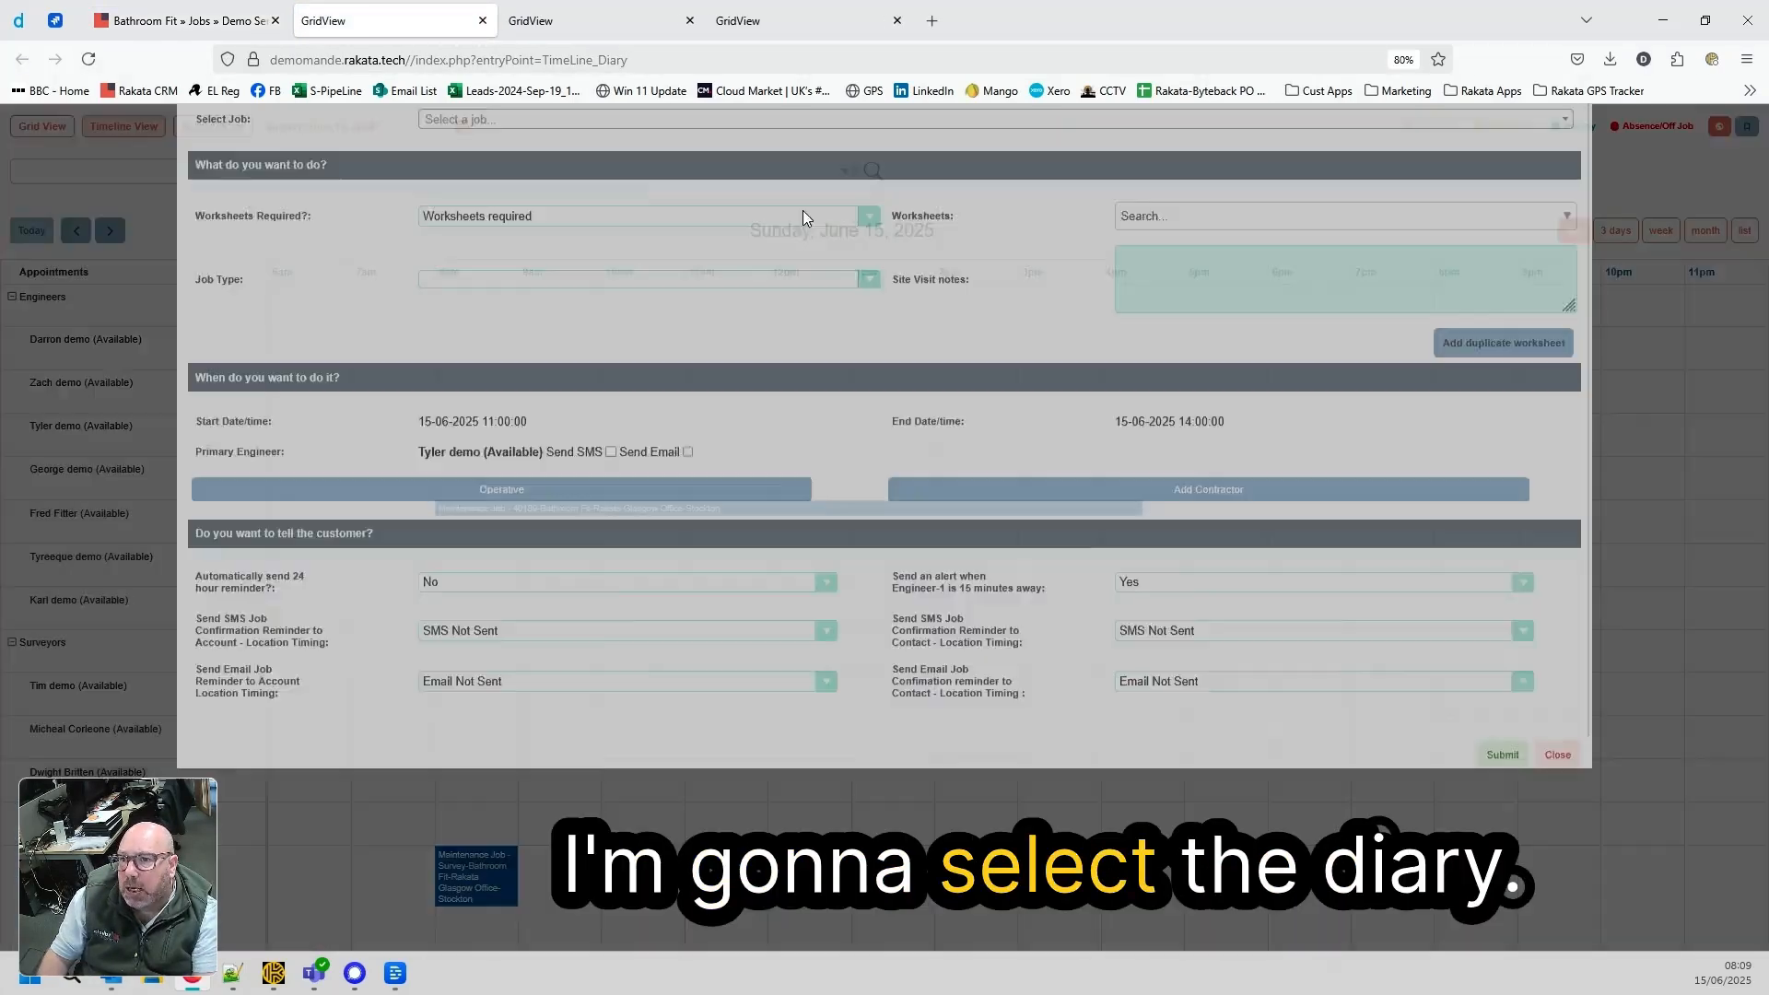
{"action": "left_click", "coordinate": [727, 211]}
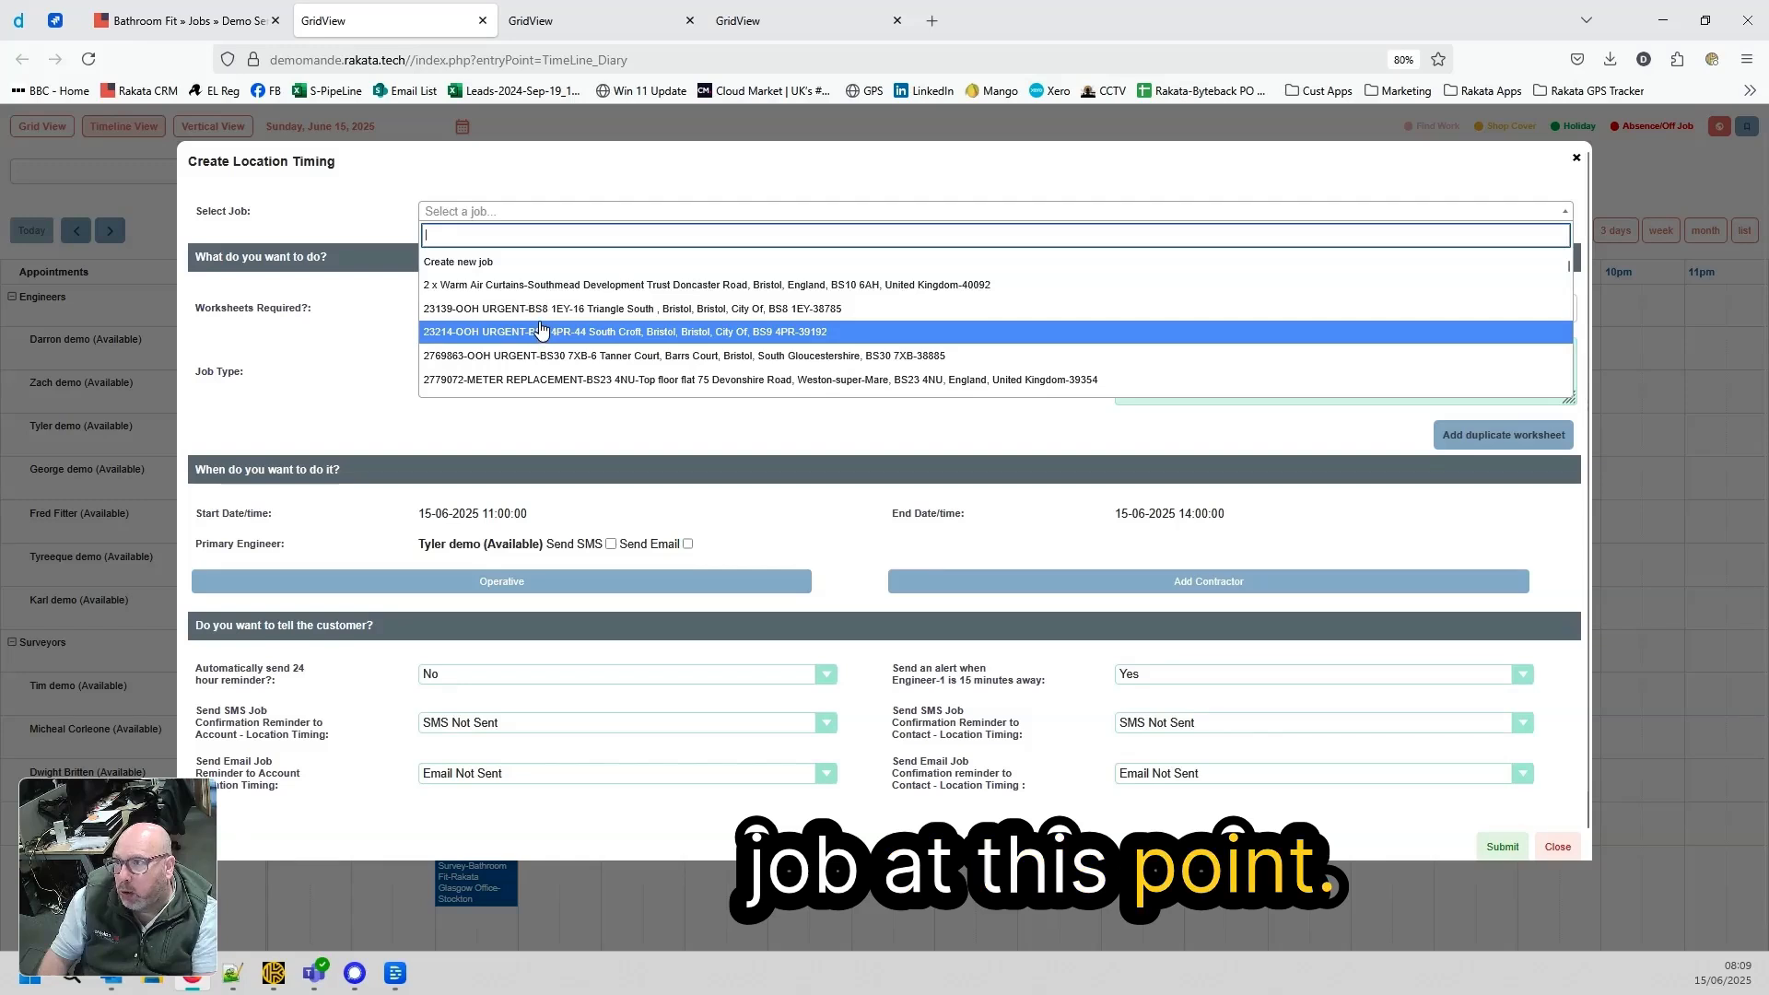
{"action": "type", "text": "bathroom"}
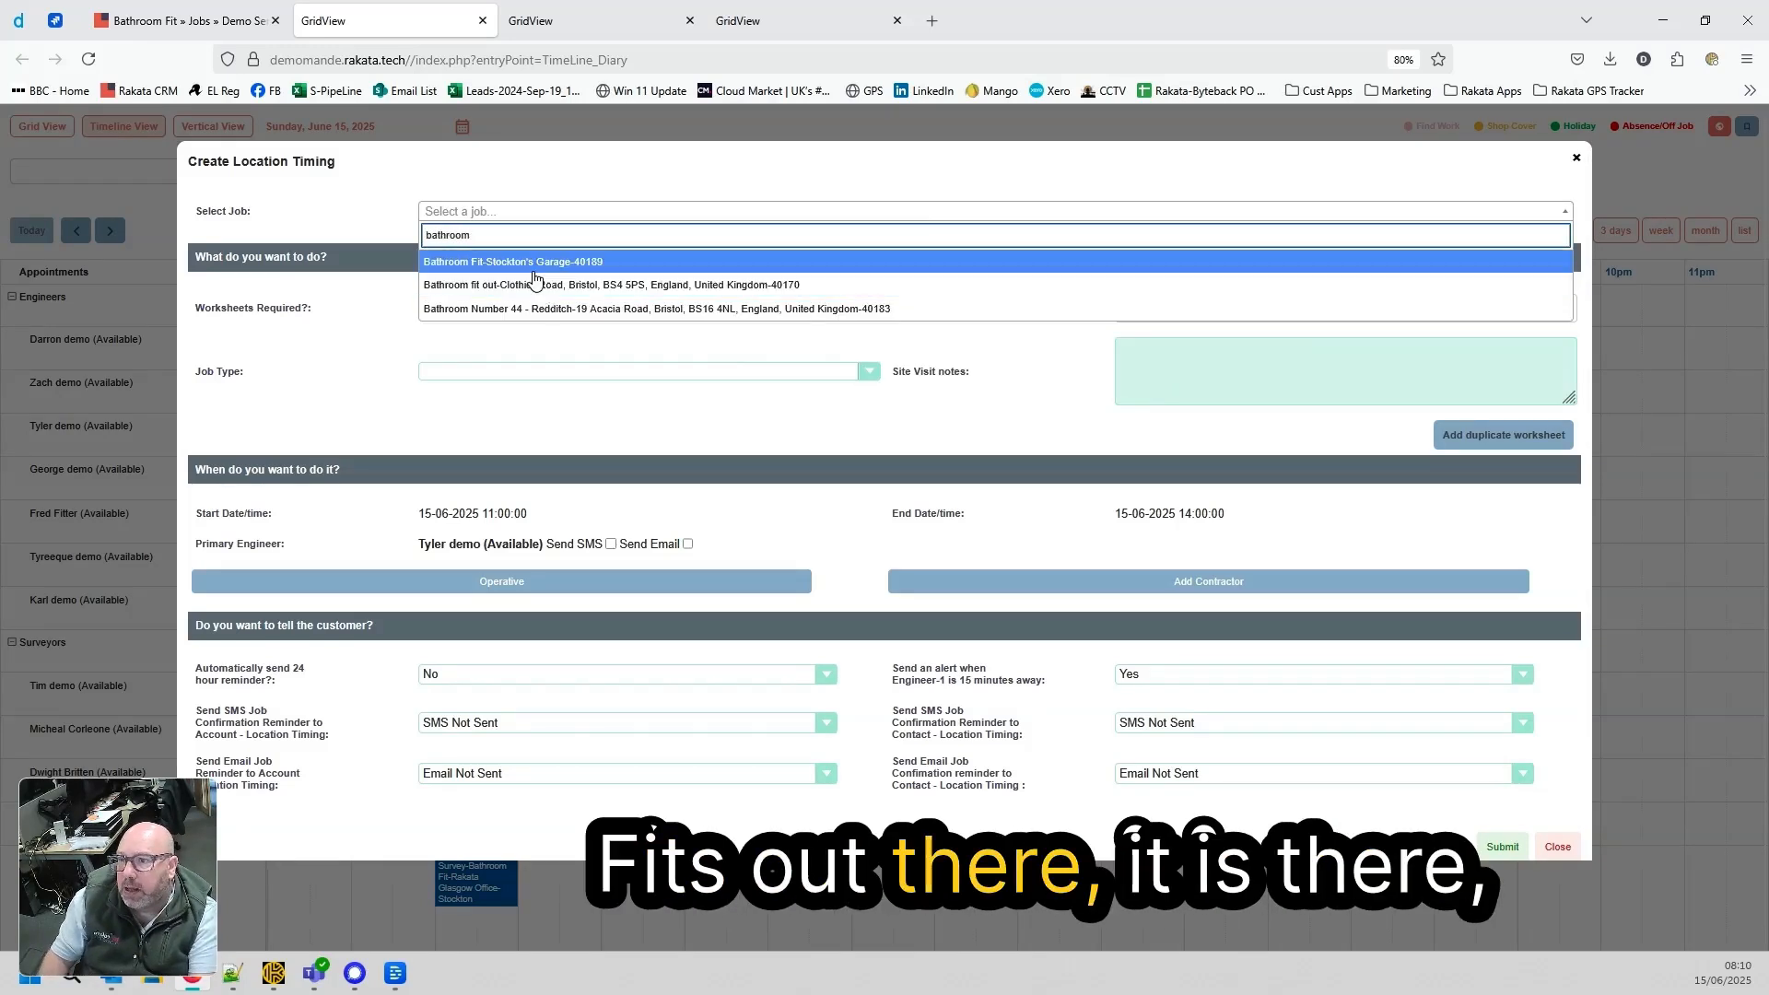
{"action": "left_click", "coordinate": [534, 271]}
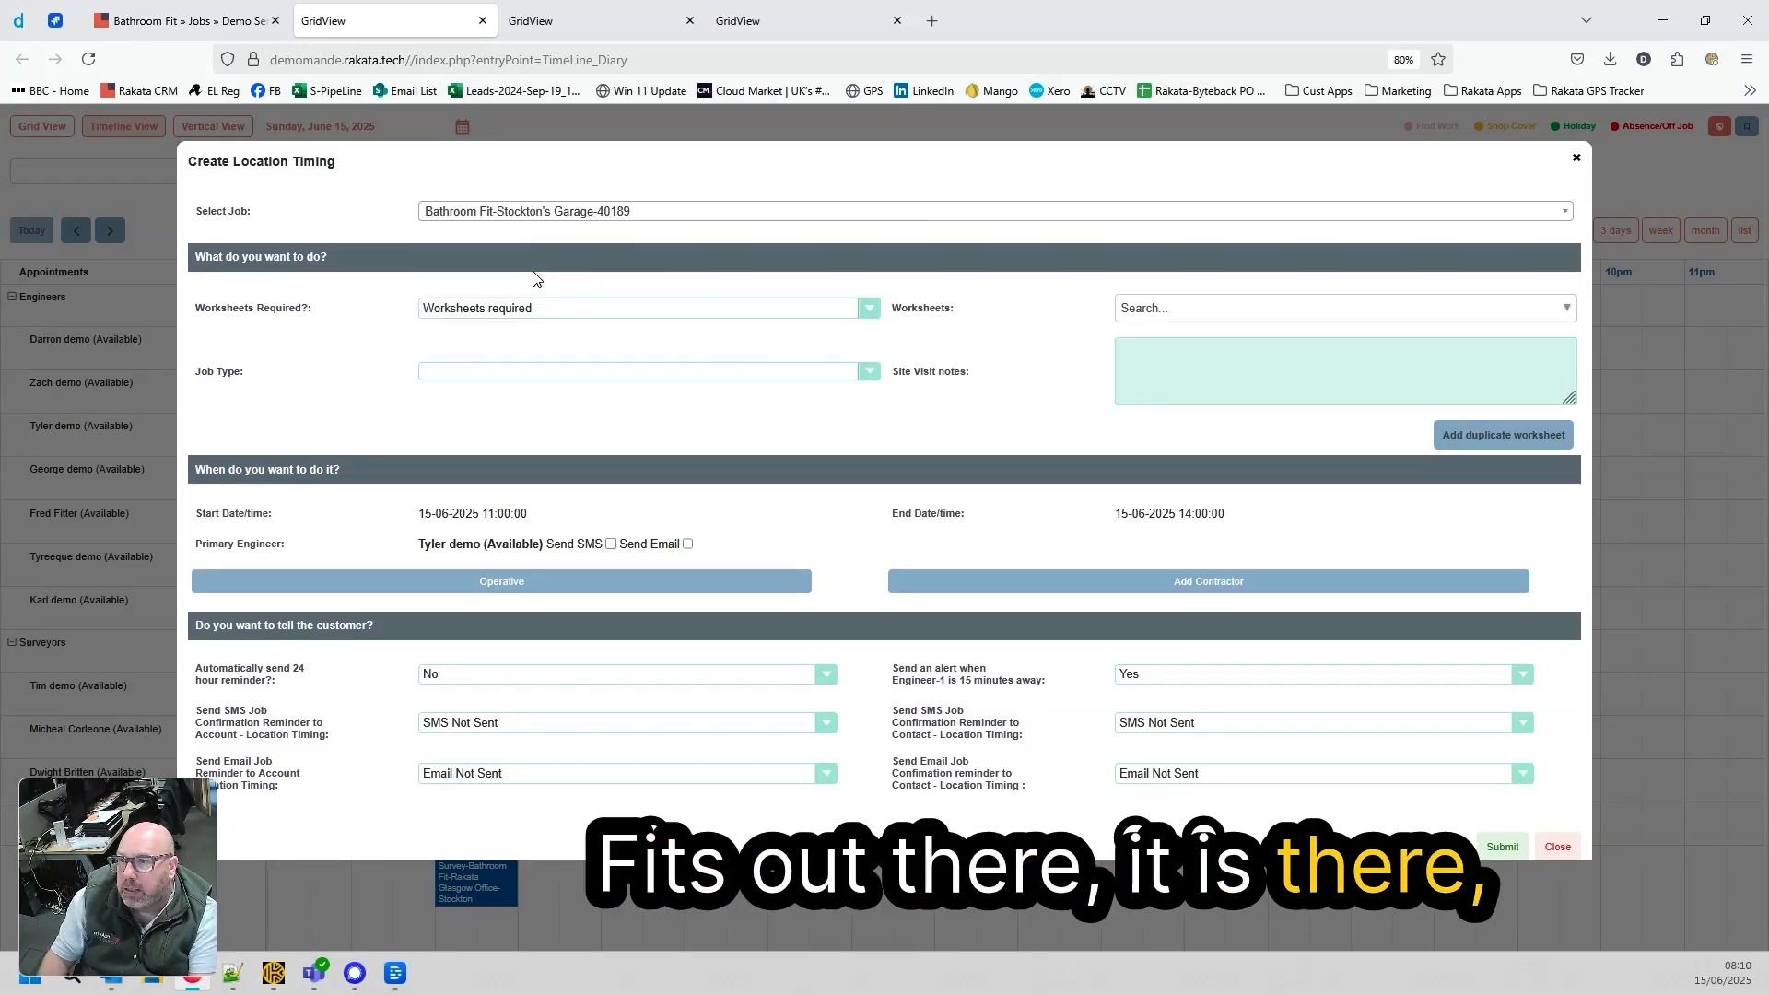
Draft the location timing as a Standard job, add and remove an extra operative, and close it without submitting
{"action": "left_click", "coordinate": [560, 371]}
{"action": "left_click", "coordinate": [524, 438]}
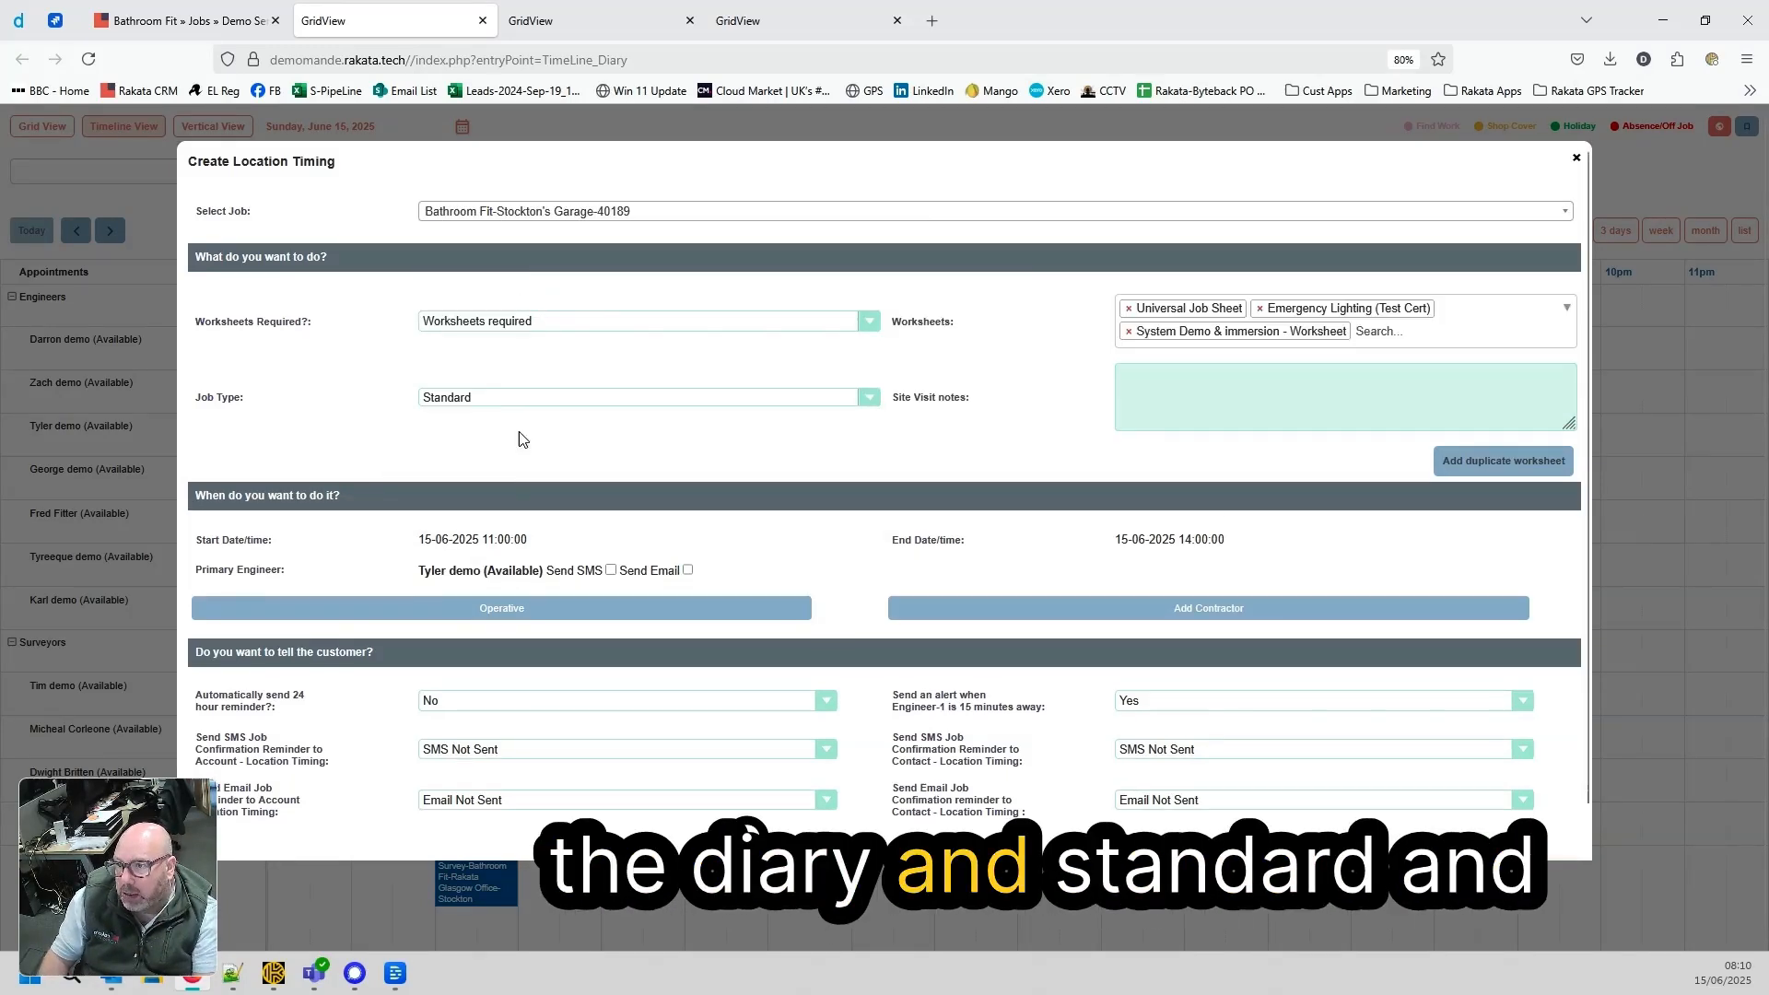
{"action": "left_click", "coordinate": [512, 610]}
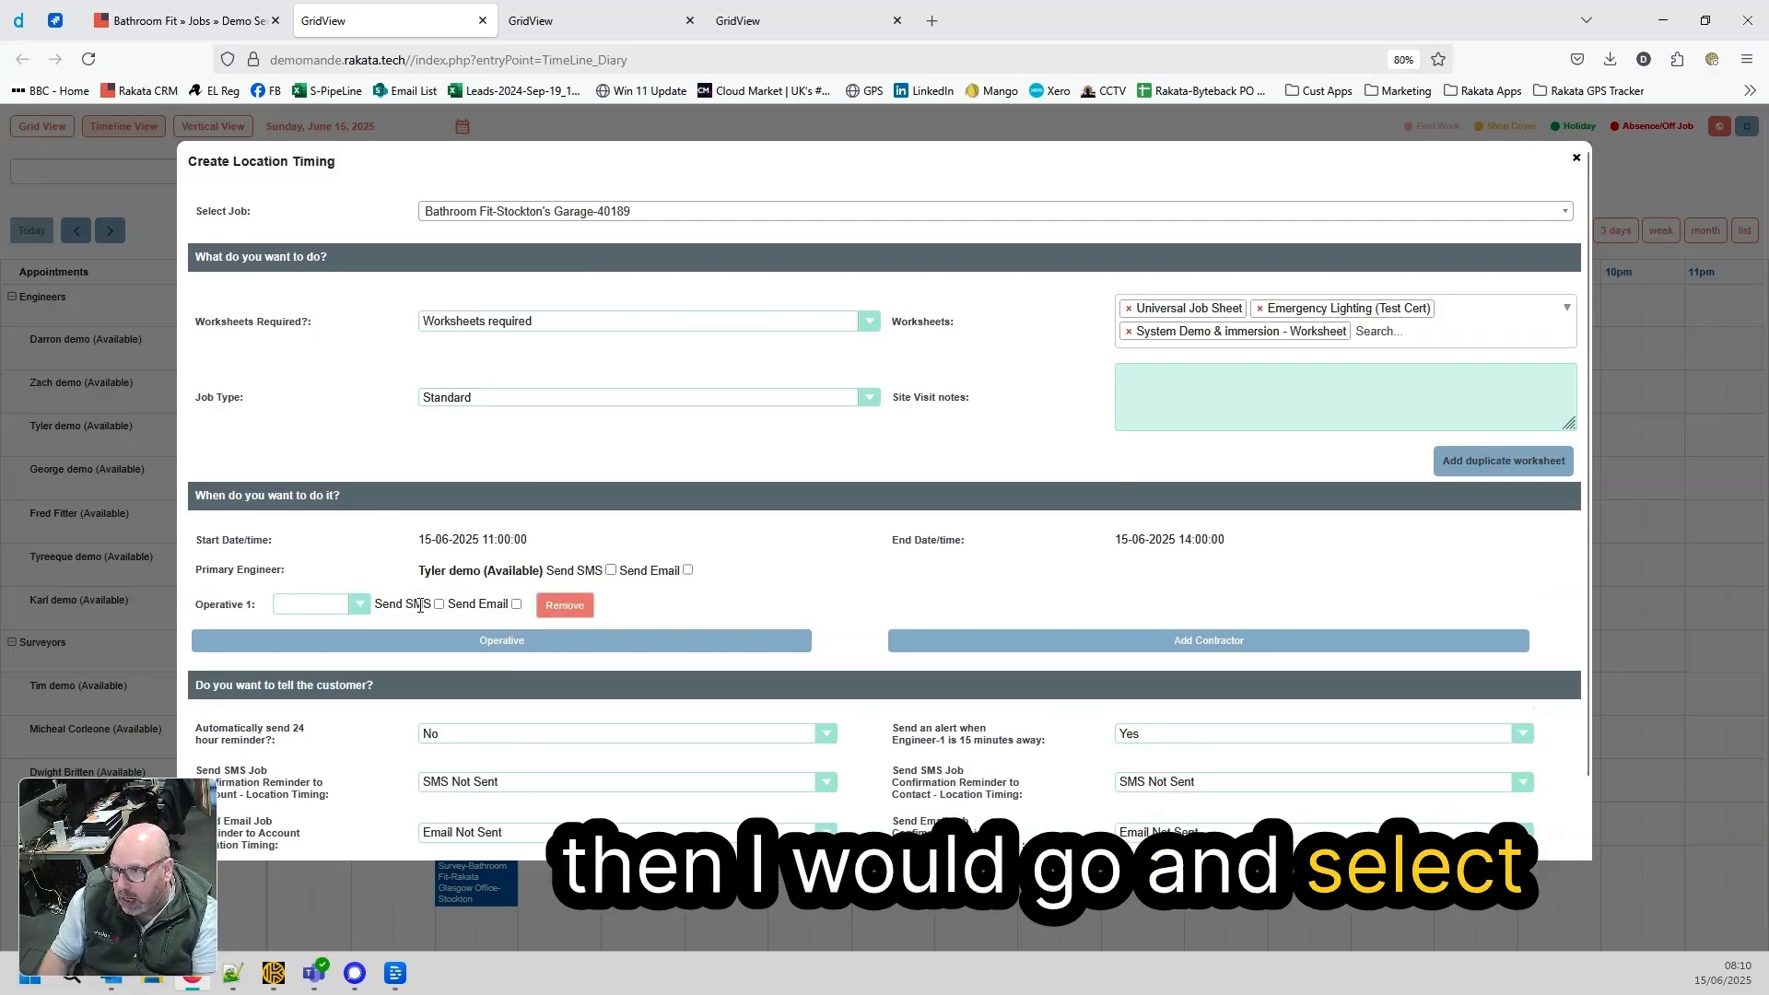
{"action": "left_click", "coordinate": [559, 606]}
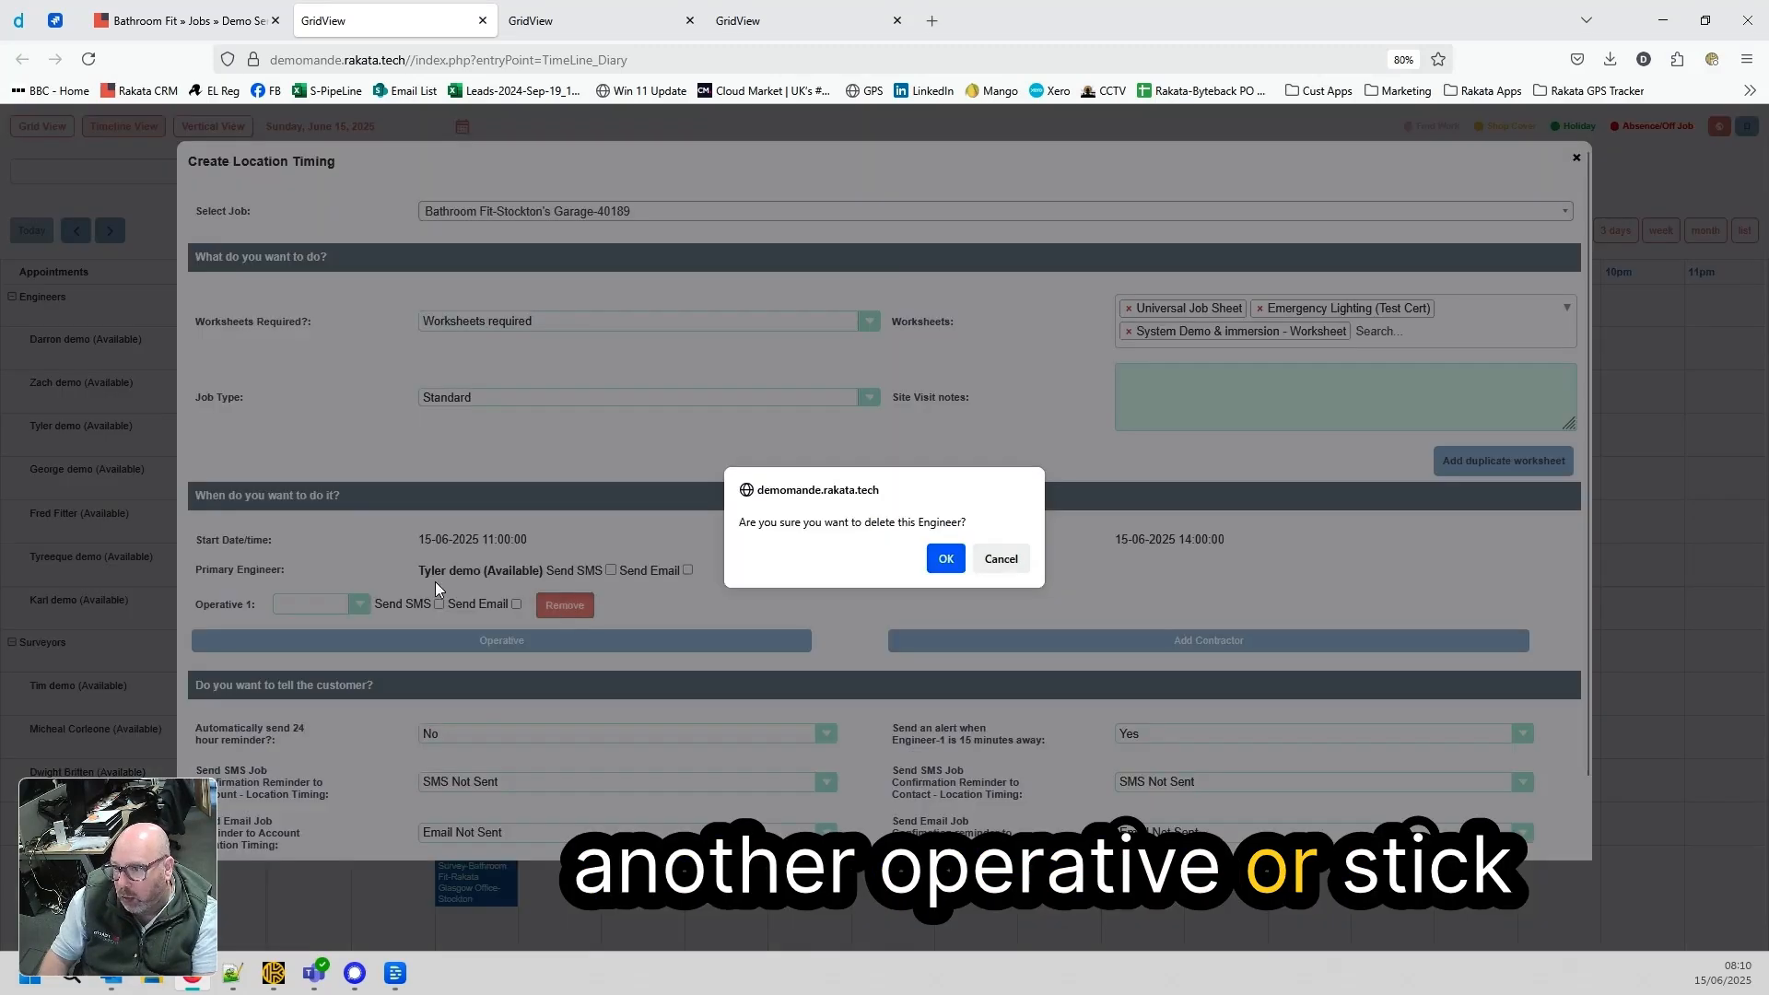
{"action": "left_click", "coordinate": [945, 560]}
{"action": "scroll", "coordinate": [500, 575], "scroll_direction": "down", "scroll_amount": 1}
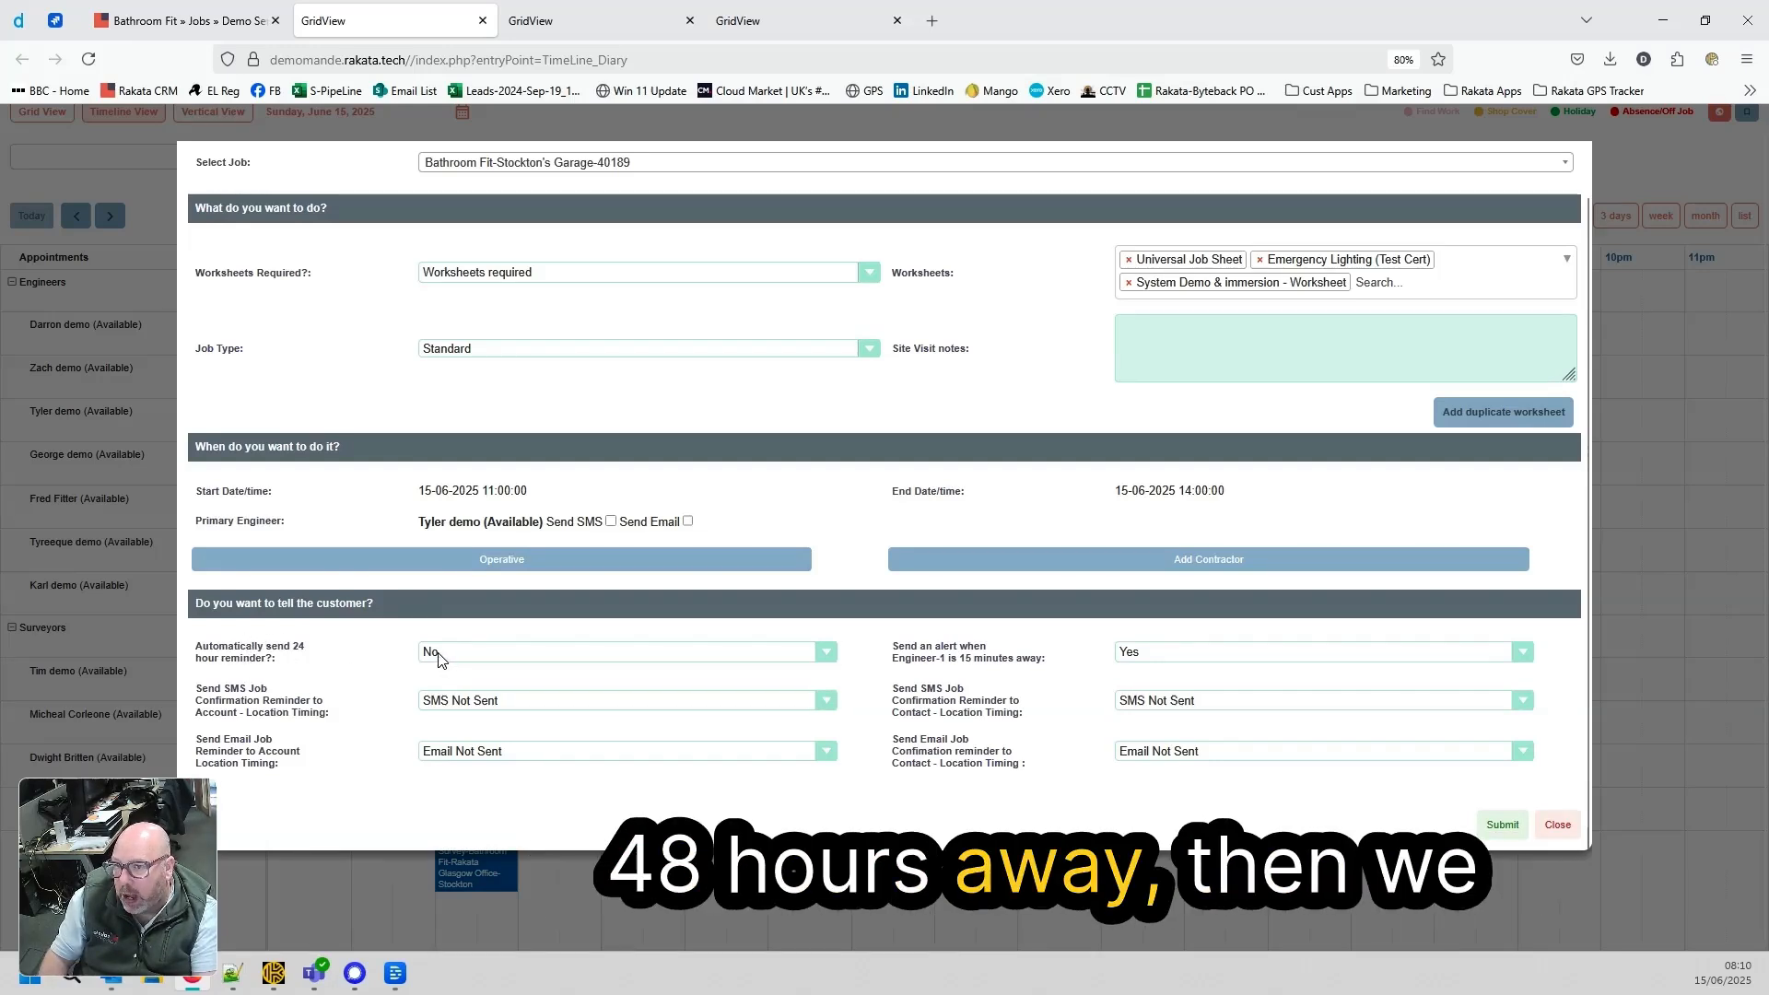
{"action": "left_click", "coordinate": [1557, 825]}
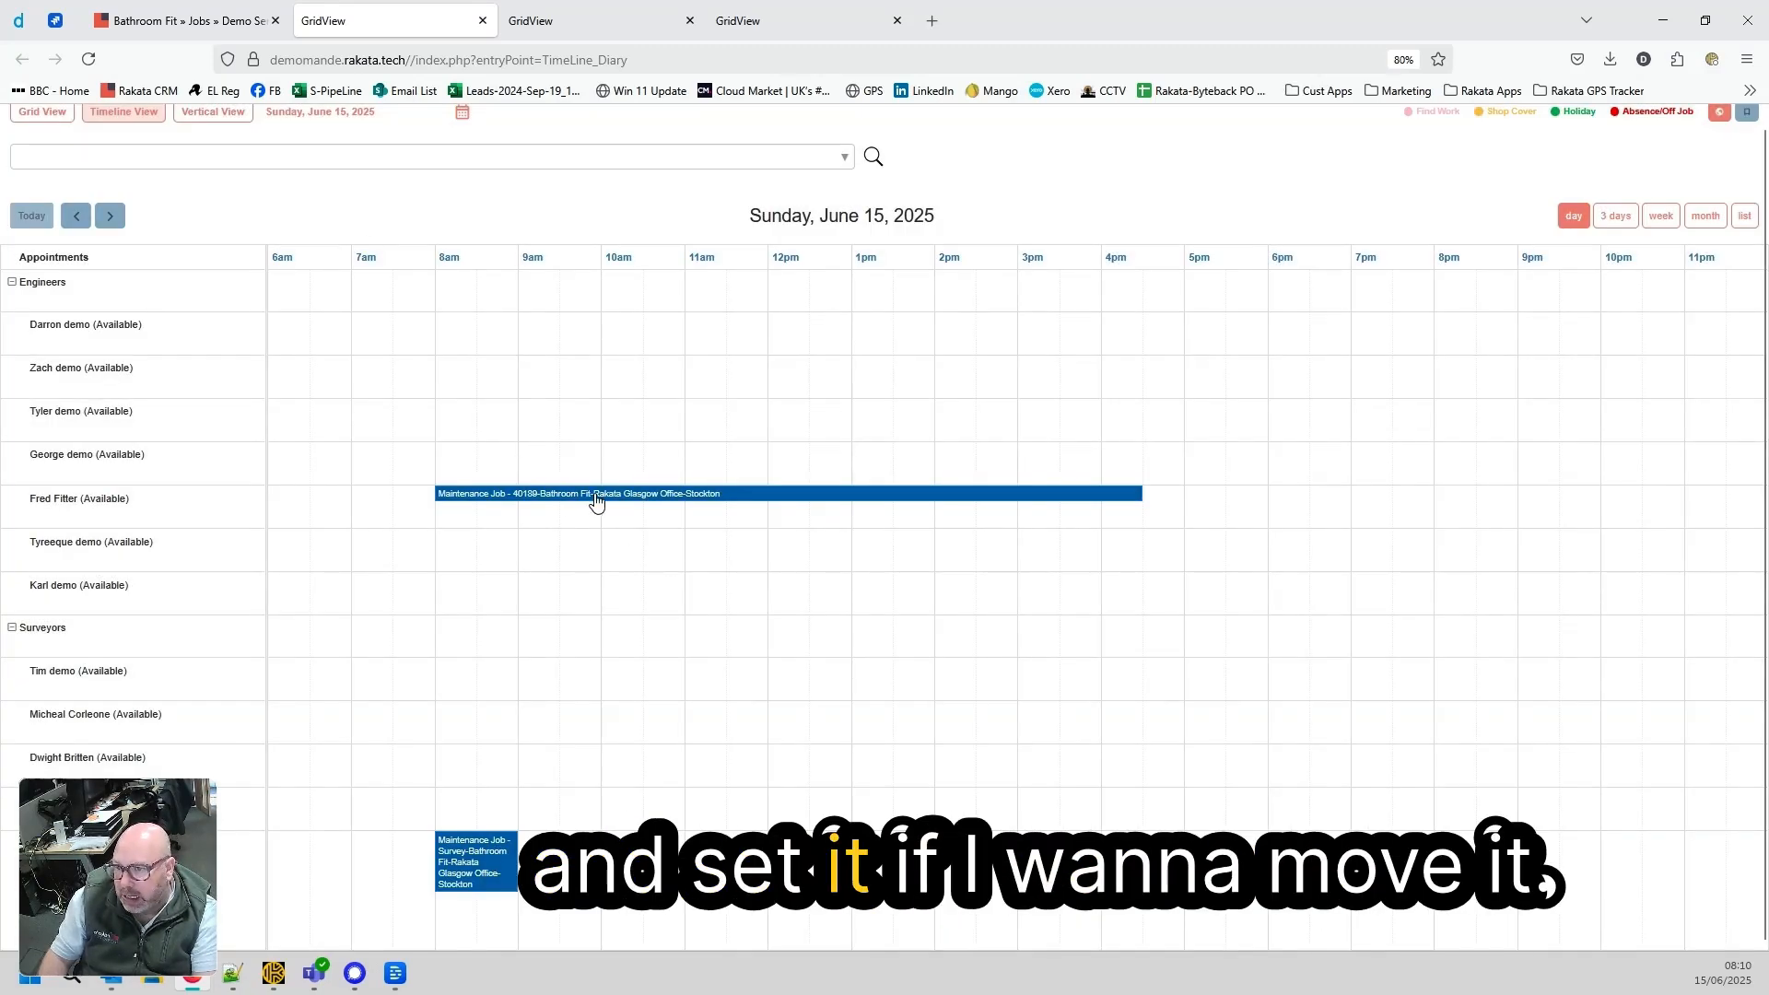
Return to the Bathroom Fit job page and close the leftover diary pages
{"action": "left_click", "coordinate": [180, 20]}
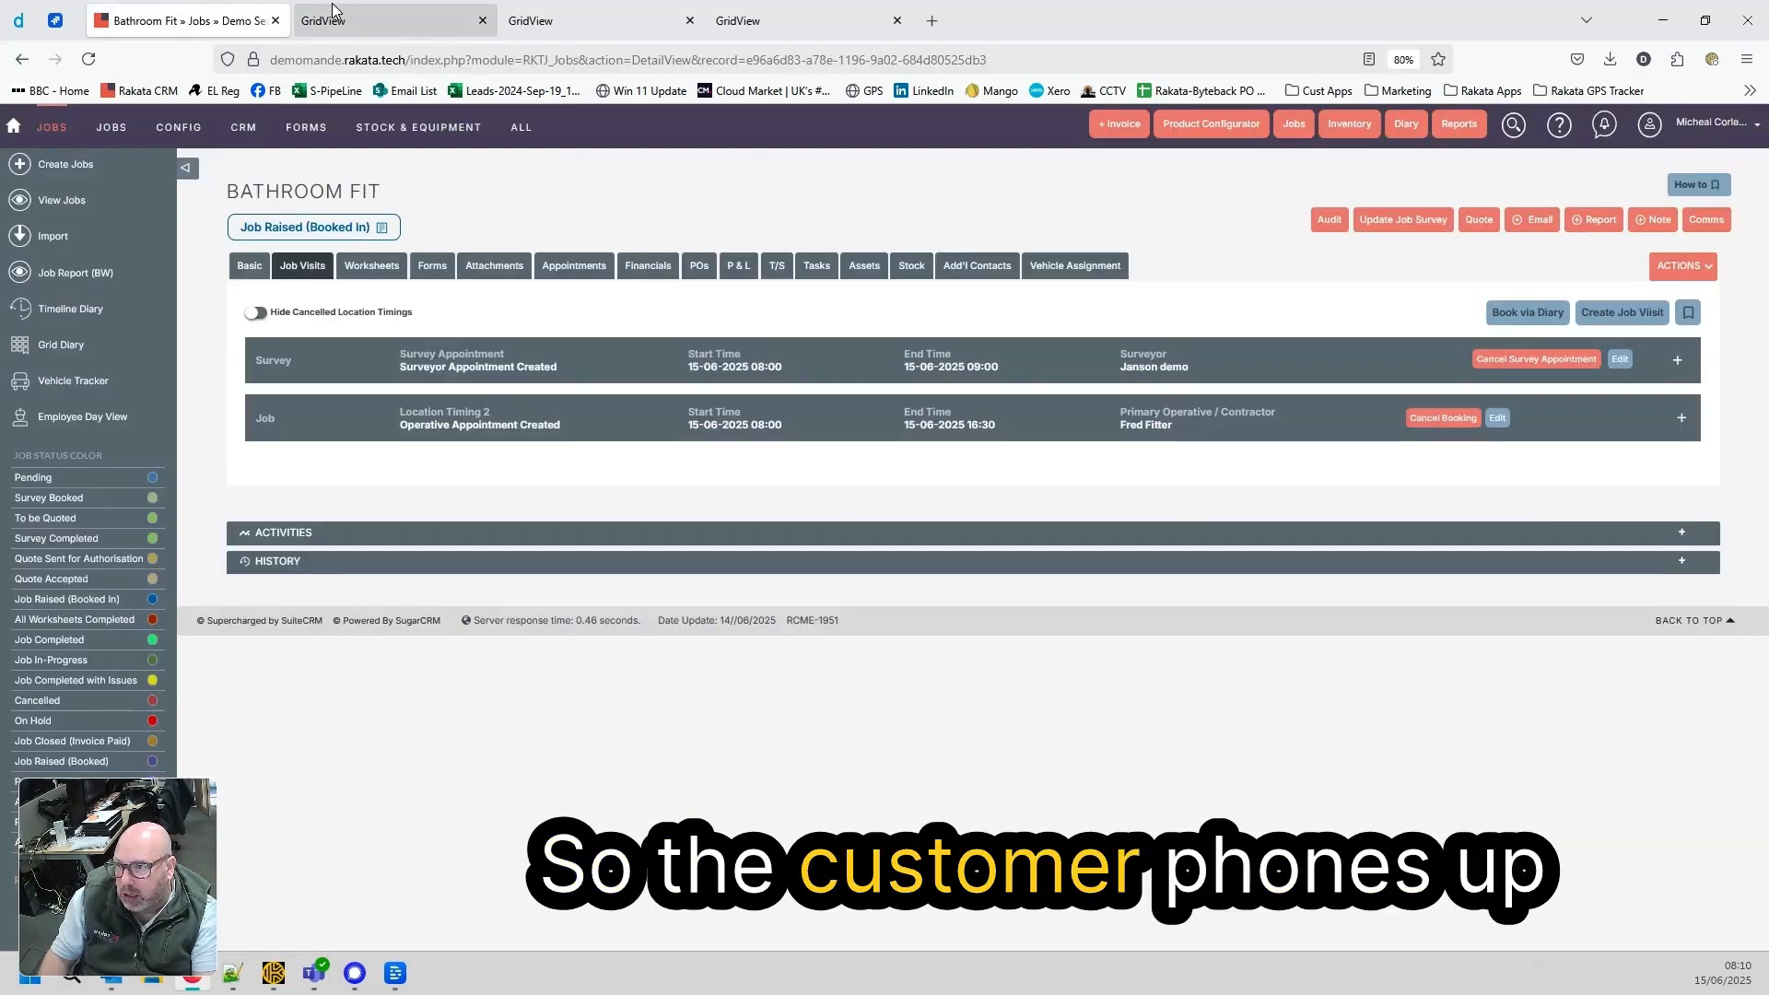
{"action": "left_click", "coordinate": [482, 20]}
{"action": "left_click", "coordinate": [482, 20]}
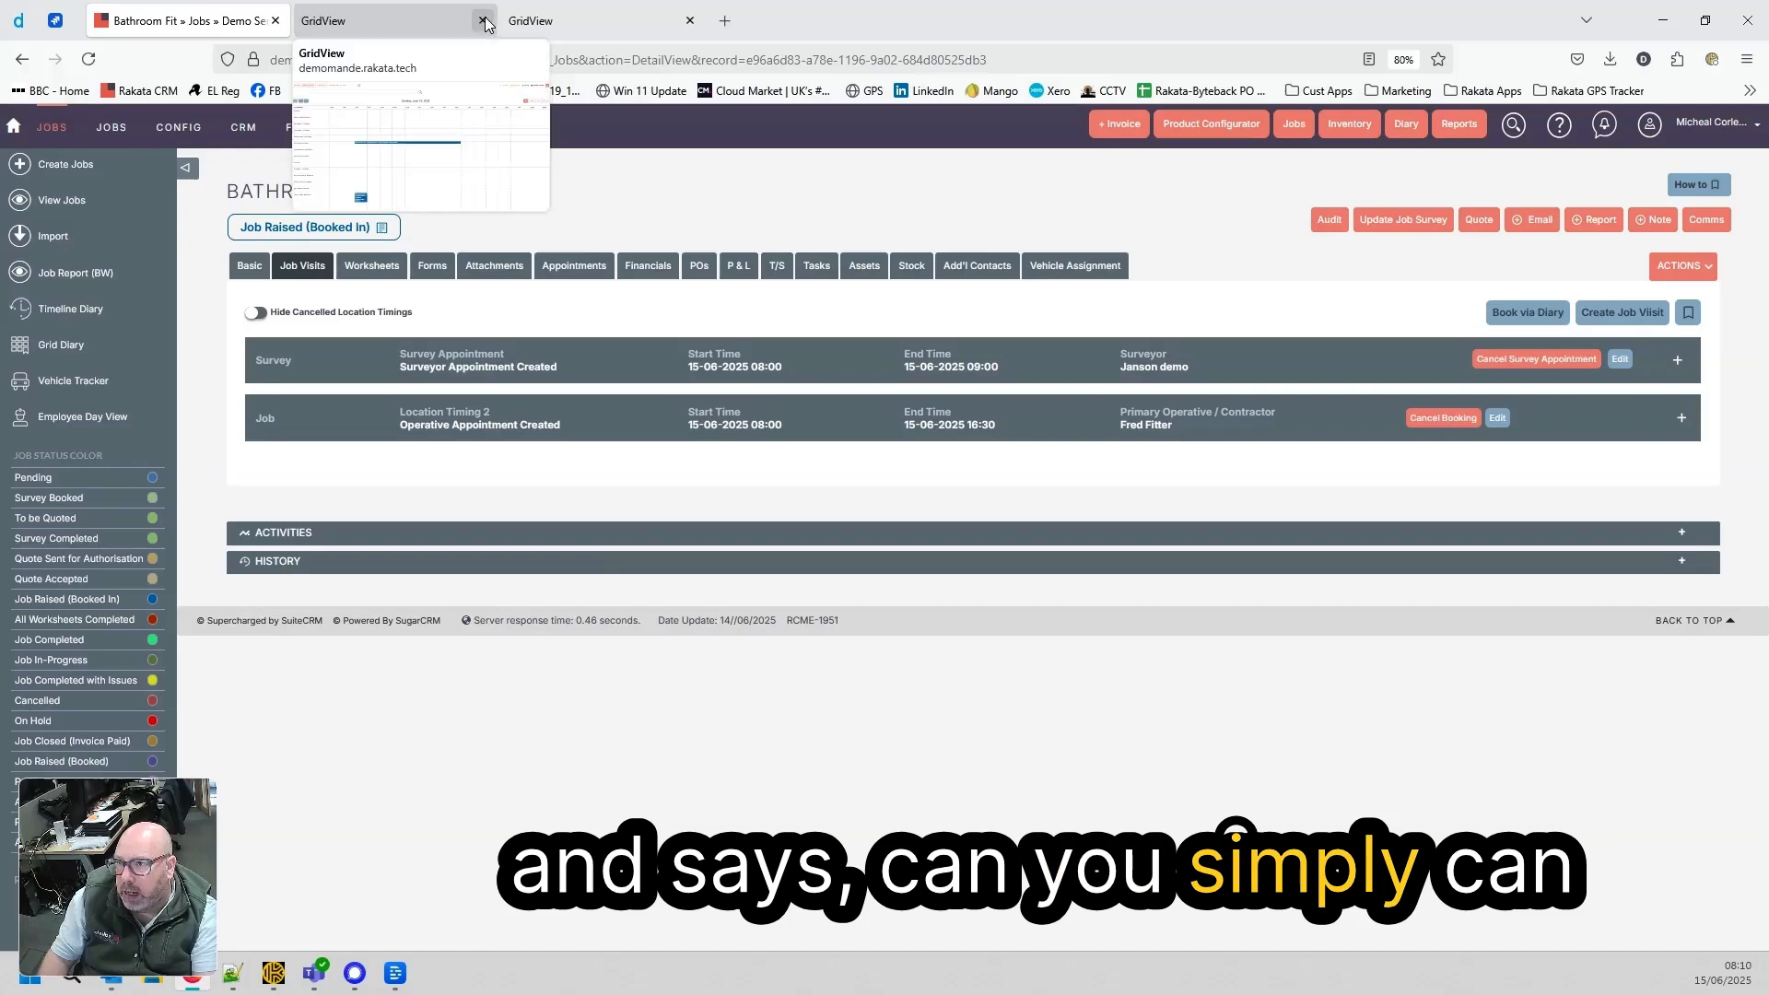
{"action": "left_click", "coordinate": [482, 20]}
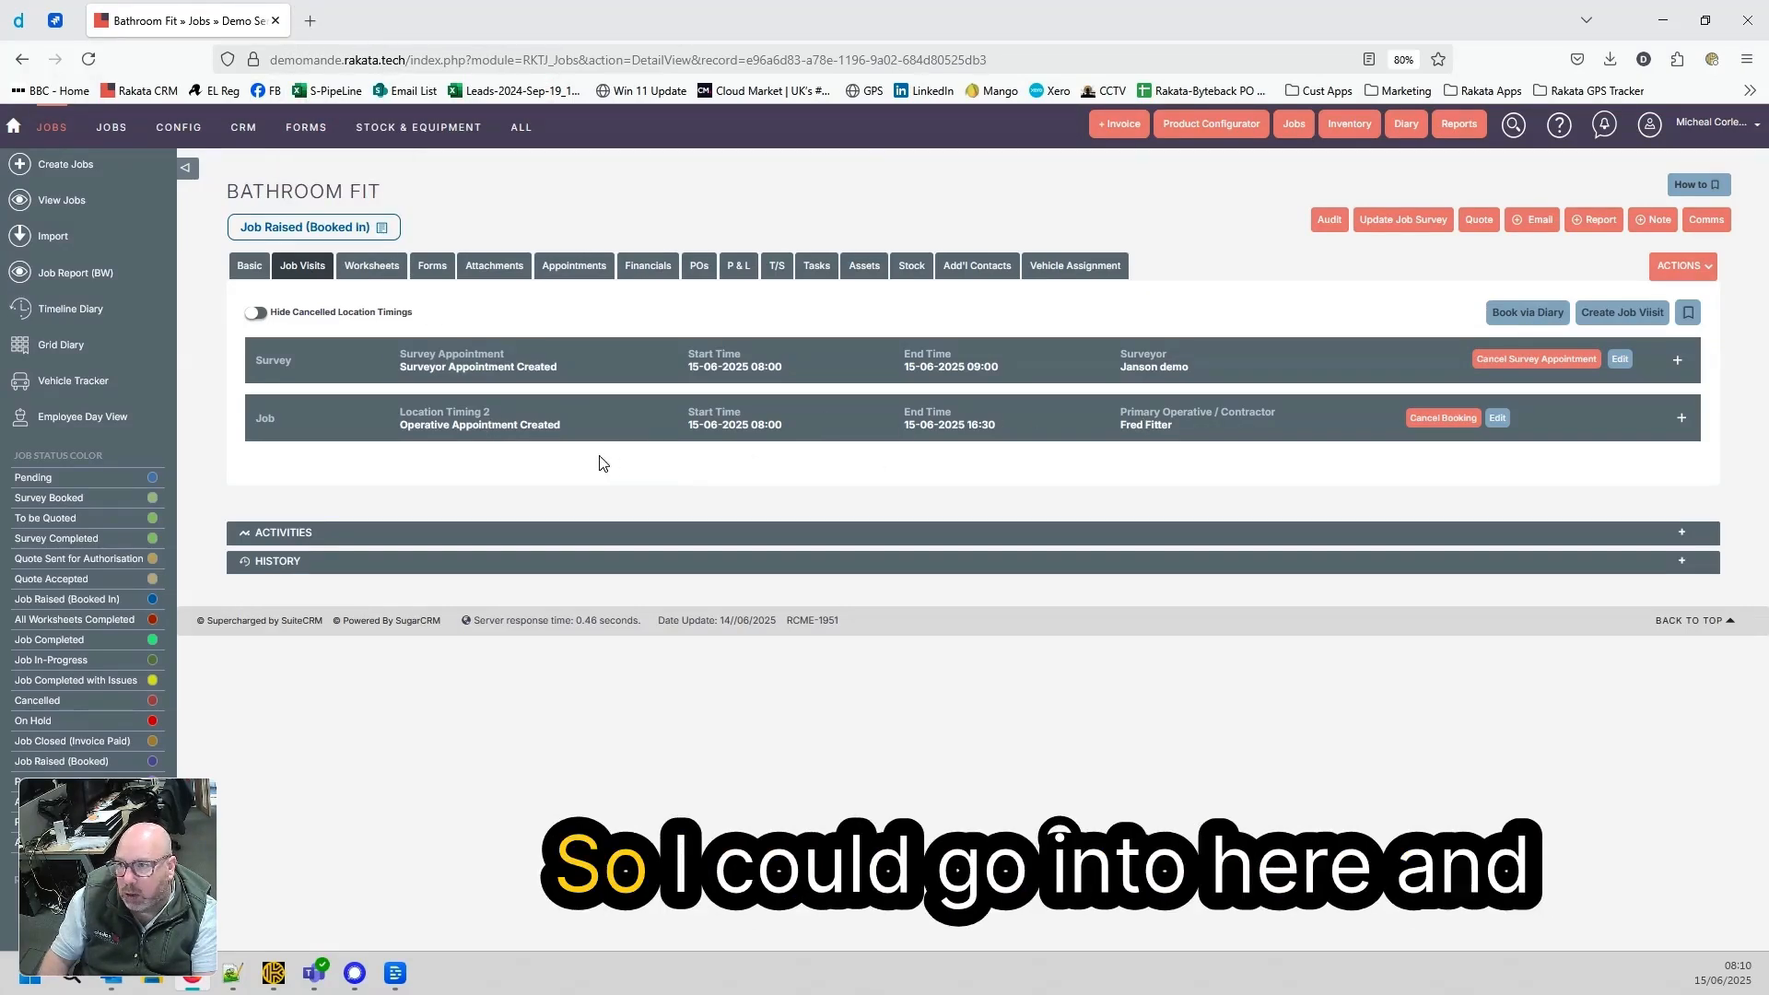
Open the Bathroom Fit job visit for editing, look at its start-minute choices, and close it without recreating the location timing
{"action": "left_click", "coordinate": [1497, 421]}
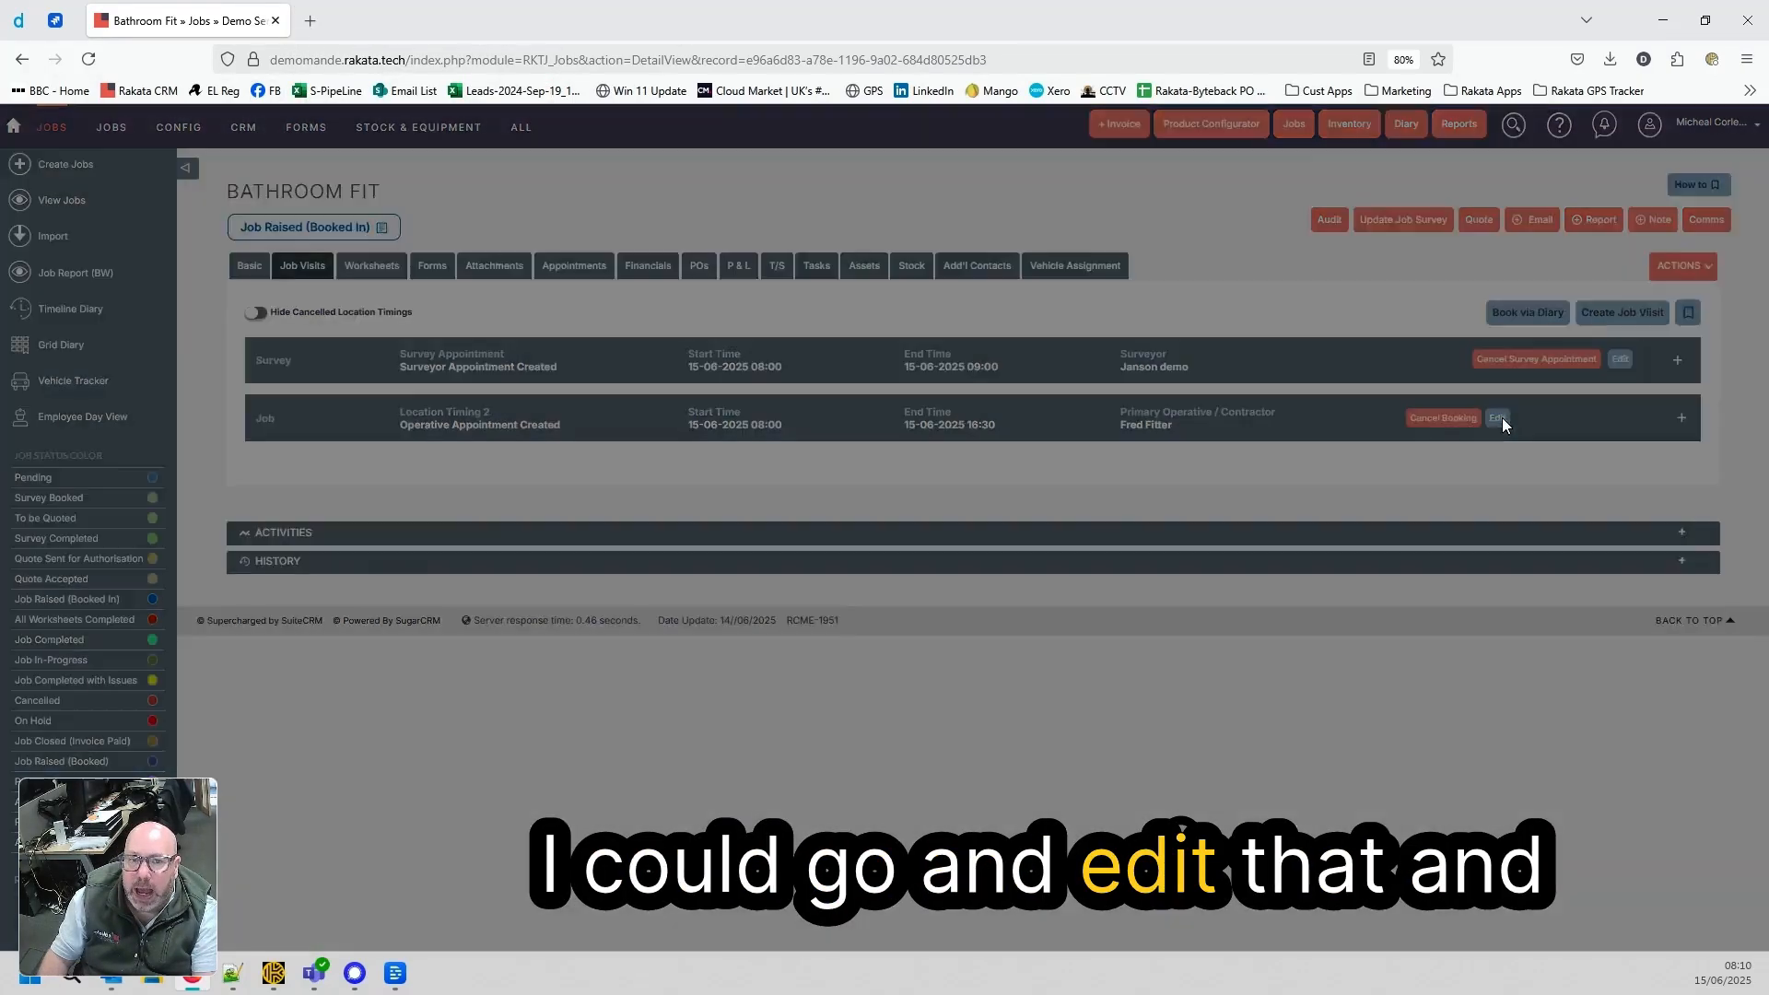
{"action": "left_click", "coordinate": [764, 481]}
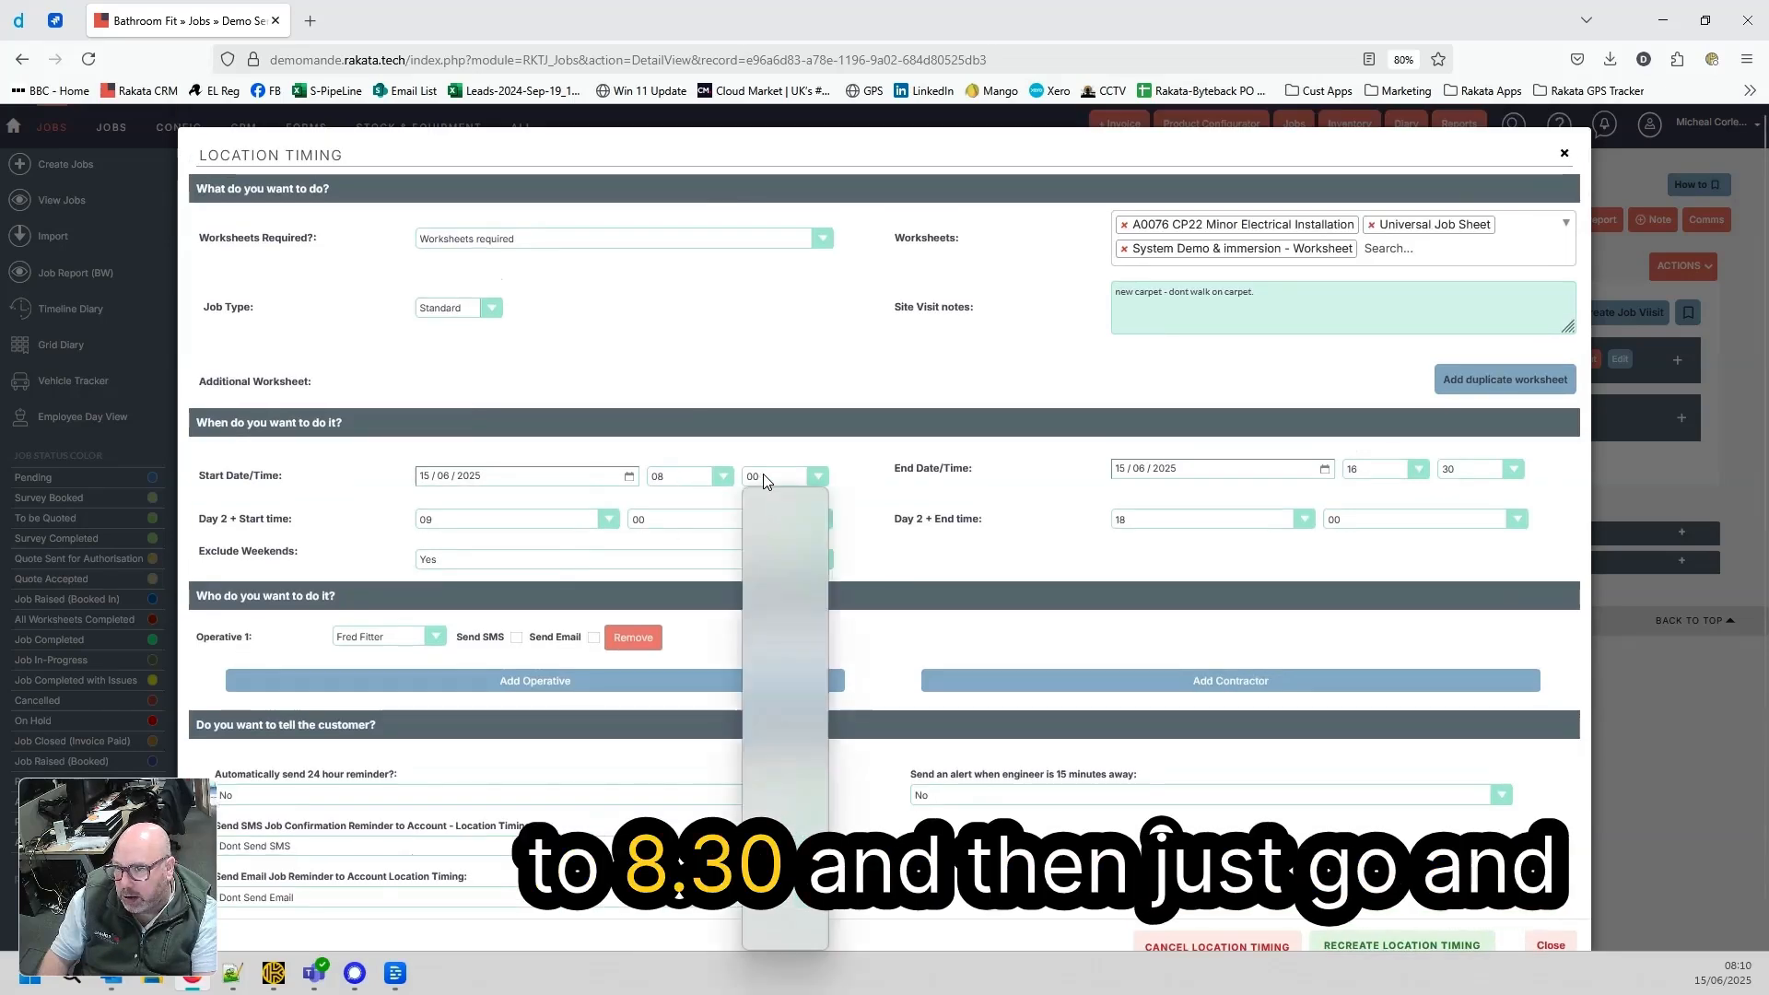
{"action": "left_click", "coordinate": [846, 474]}
{"action": "scroll", "coordinate": [845, 473], "scroll_direction": "down", "scroll_amount": 1}
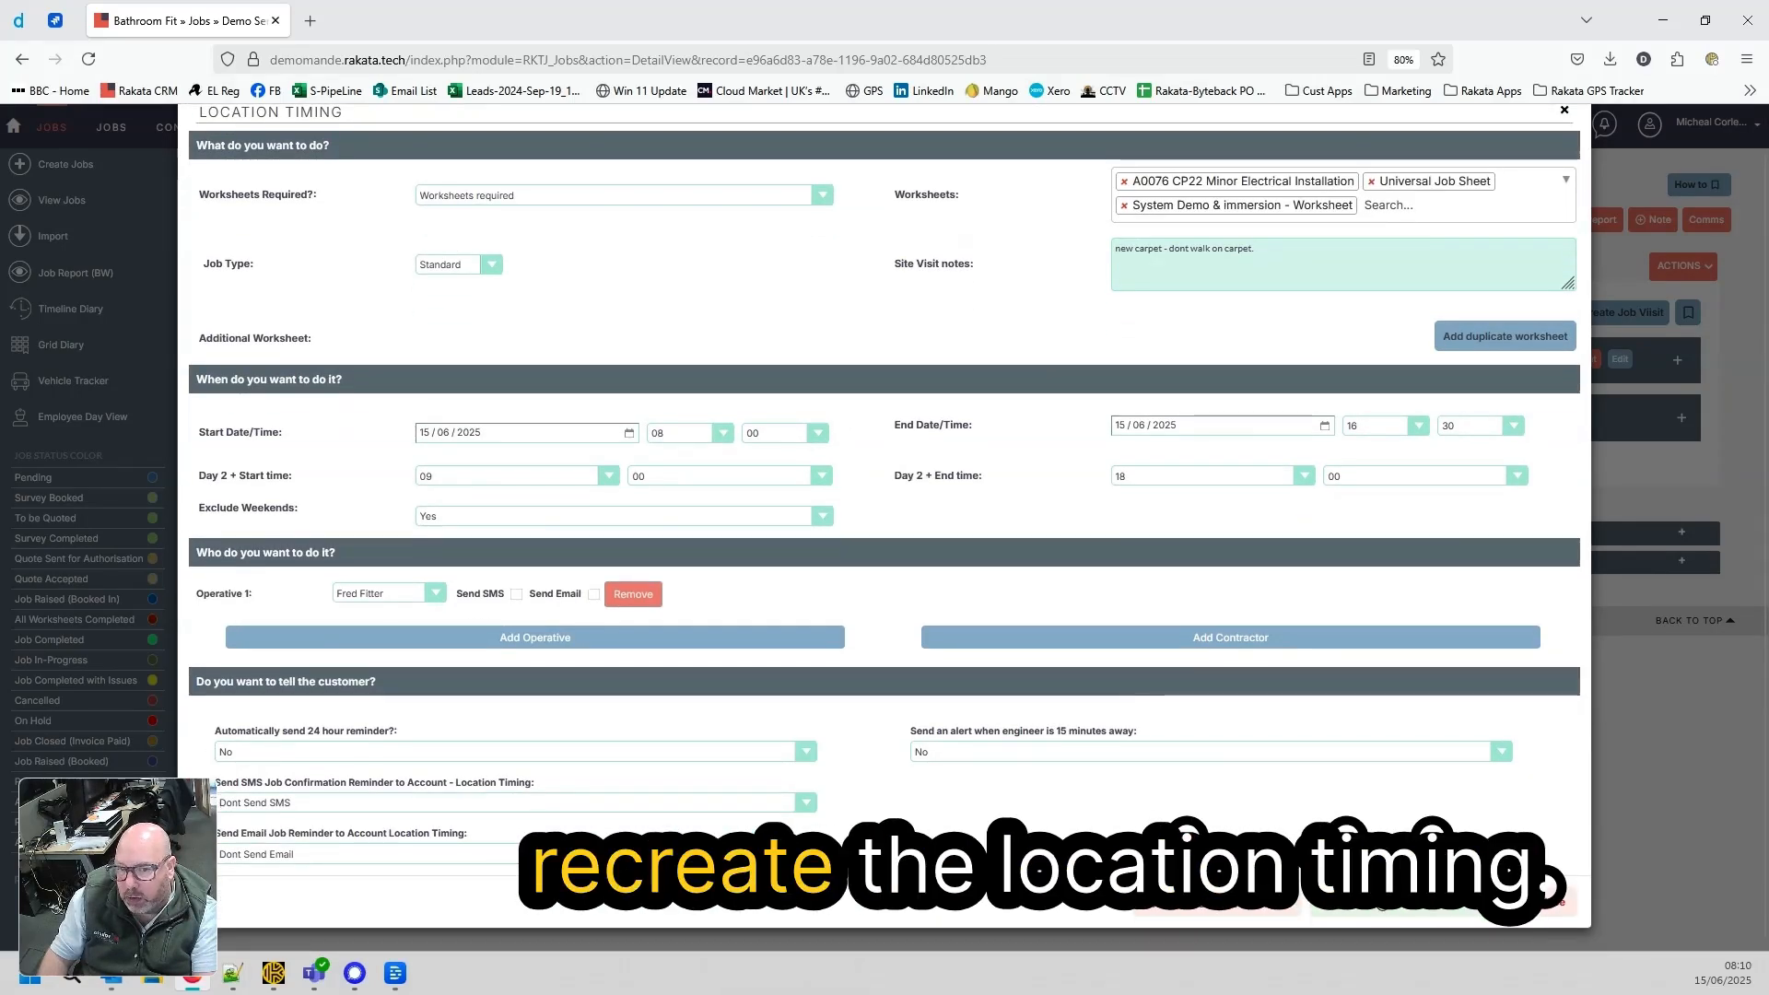
{"action": "left_click", "coordinate": [1551, 904]}
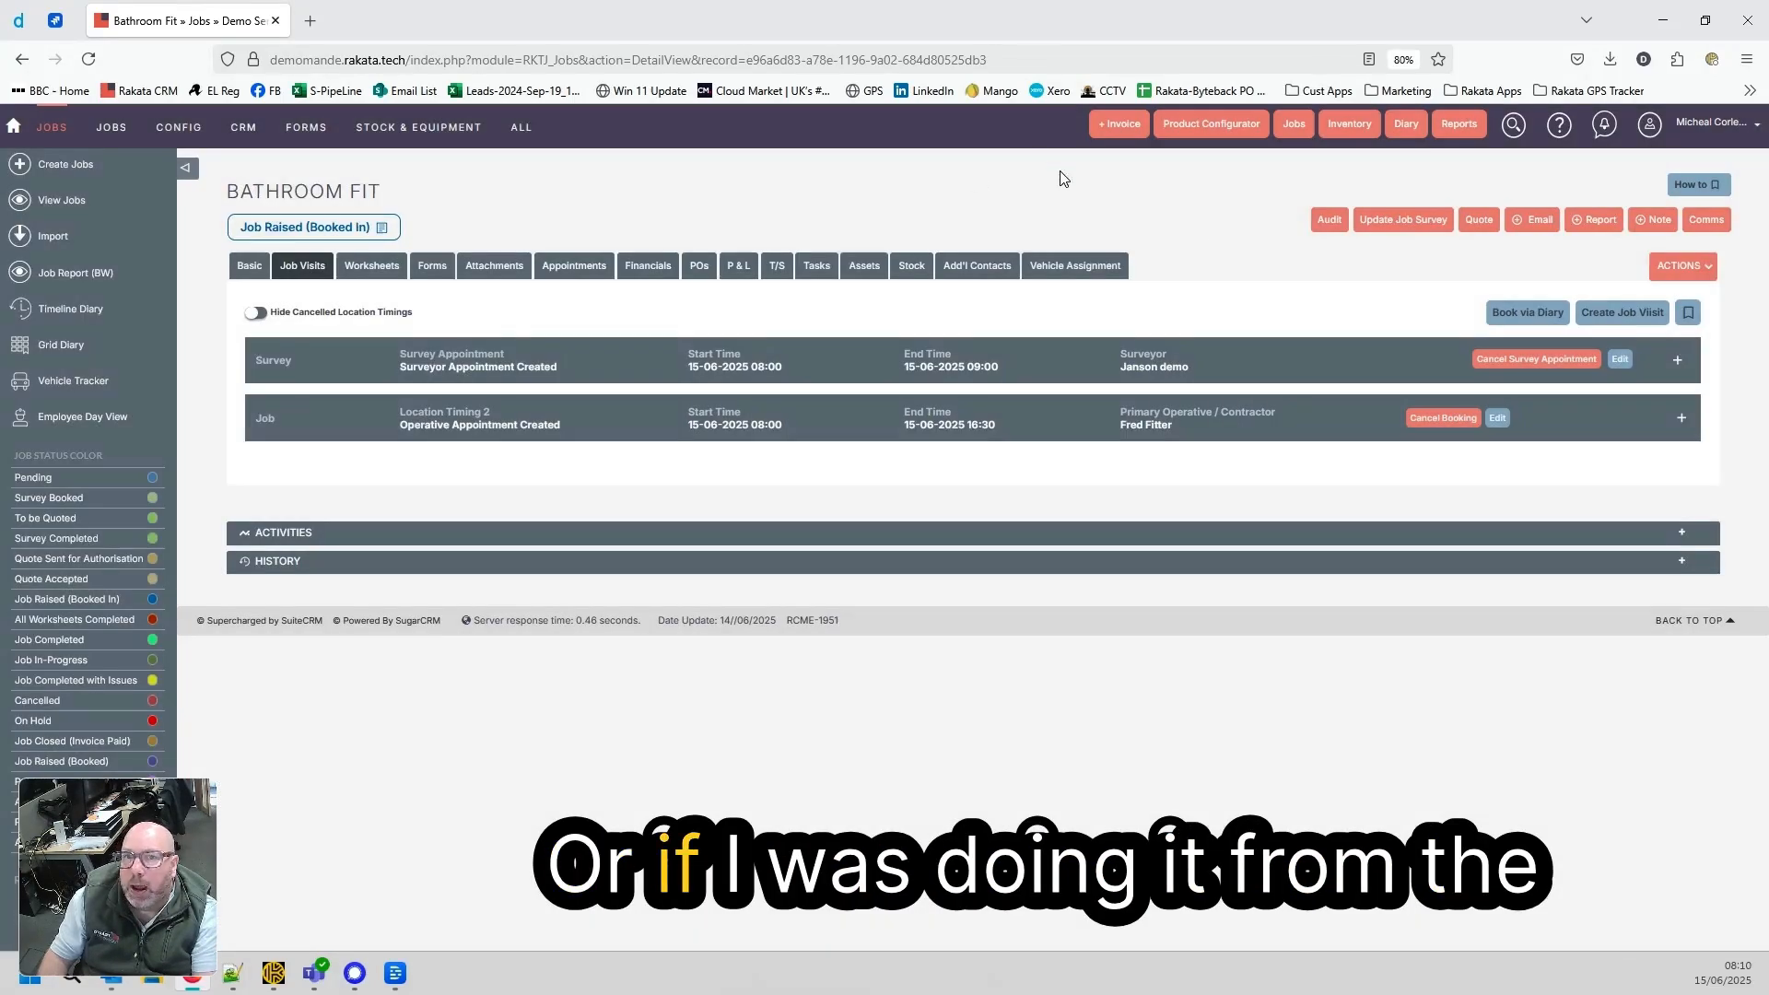
Open the timeline diary and try moving the Bathroom Fit job booking to 08:30 on 15-06-2025, cancelling the reschedule
{"action": "left_click", "coordinate": [1407, 123]}
{"action": "left_click", "coordinate": [1413, 193]}
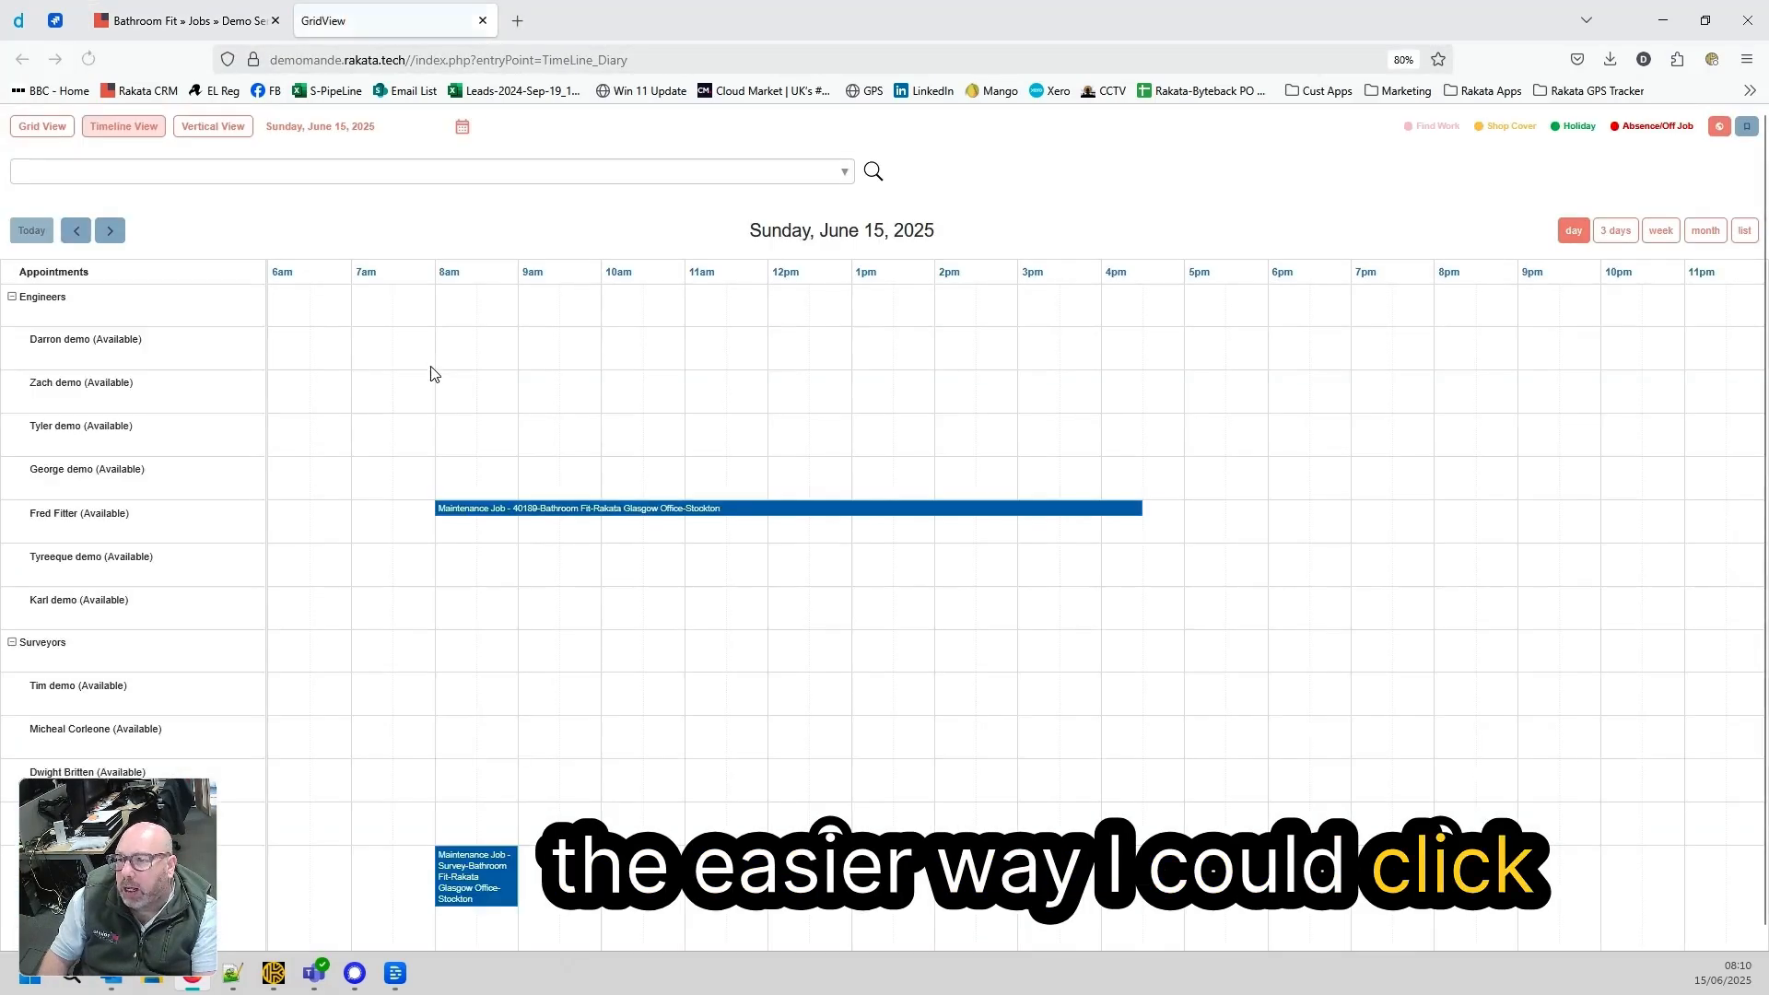
{"action": "left_click_drag", "start_coordinate": [564, 513], "coordinate": [608, 505]}
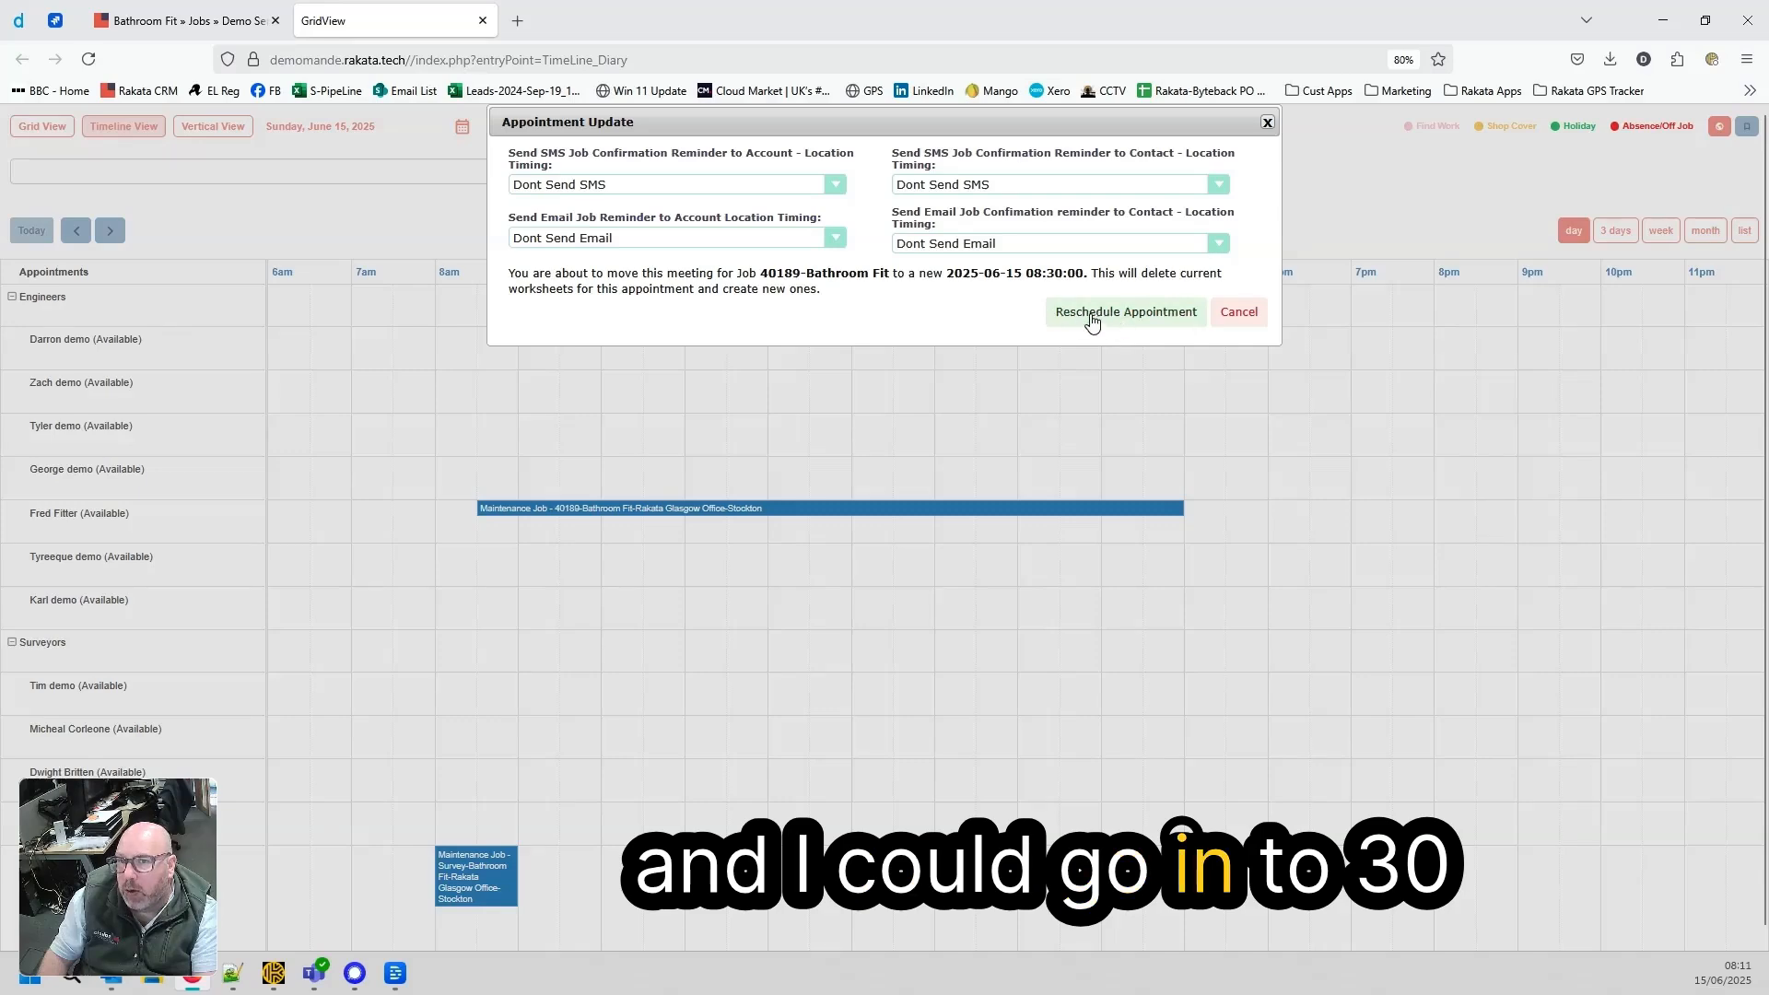
{"action": "left_click", "coordinate": [1238, 312]}
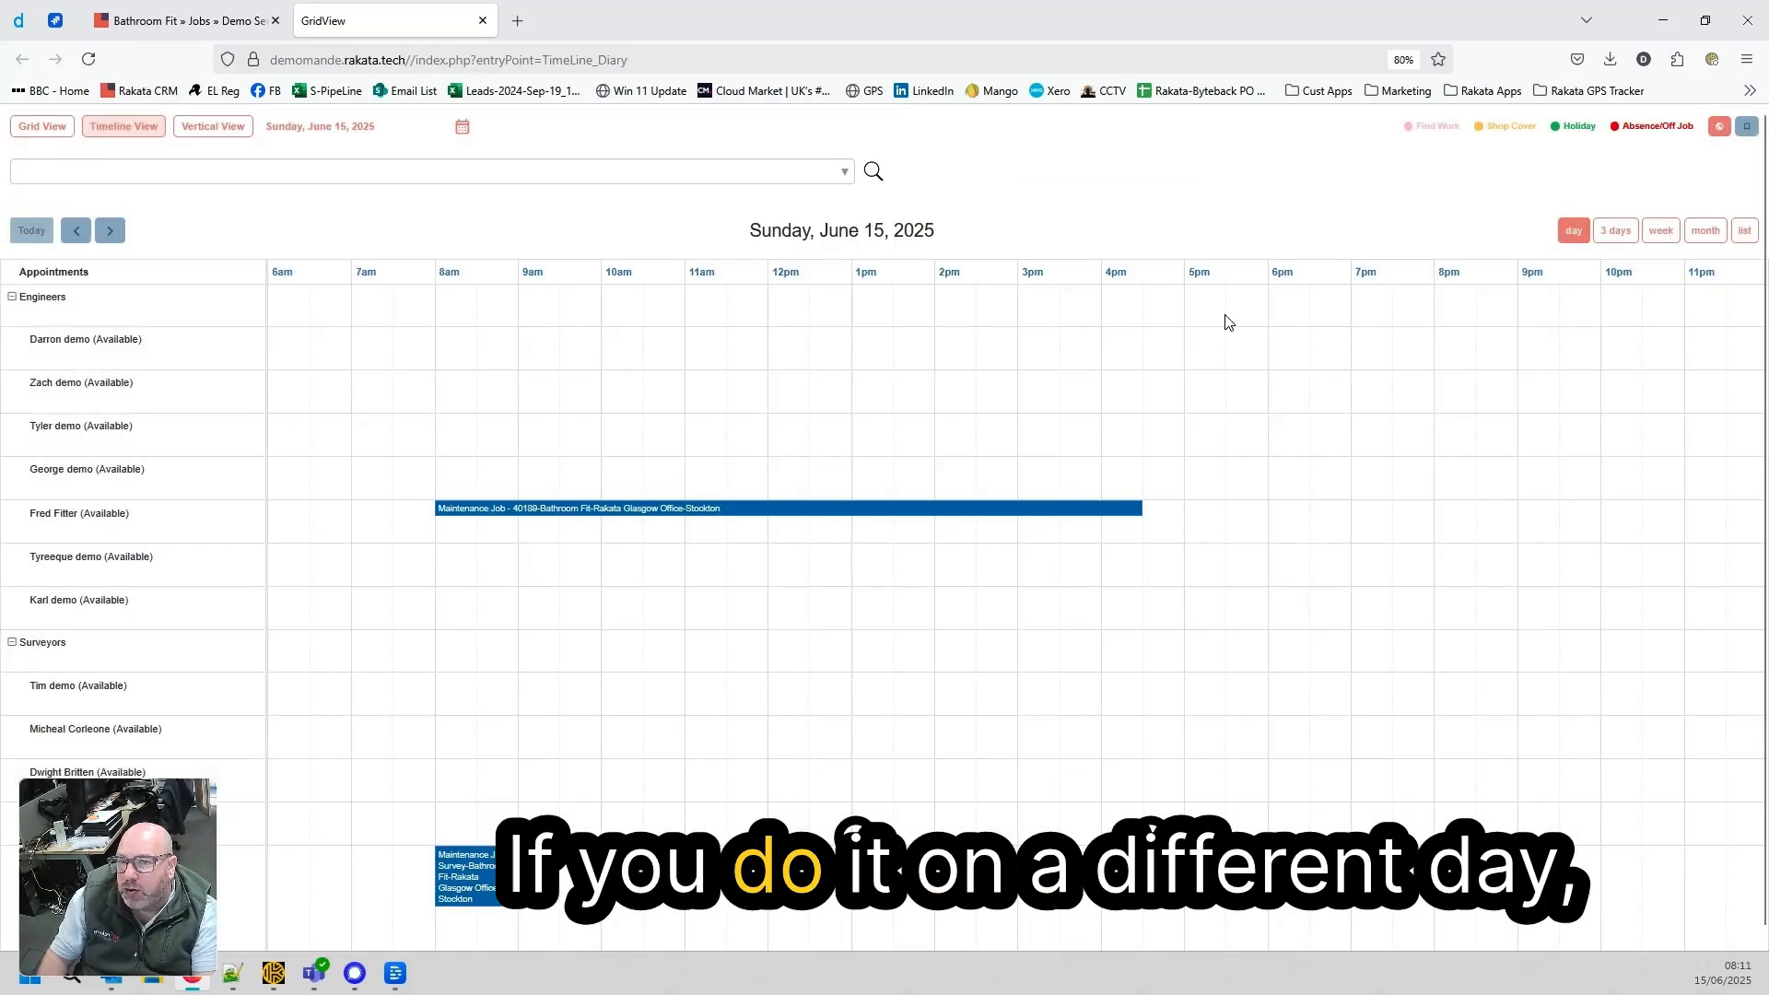
Start rescheduling the Bathroom Fit booking to another day, view June 16, 2025, cancel, and return to June 15
{"action": "left_click", "coordinate": [488, 512]}
{"action": "left_click", "coordinate": [885, 481]}
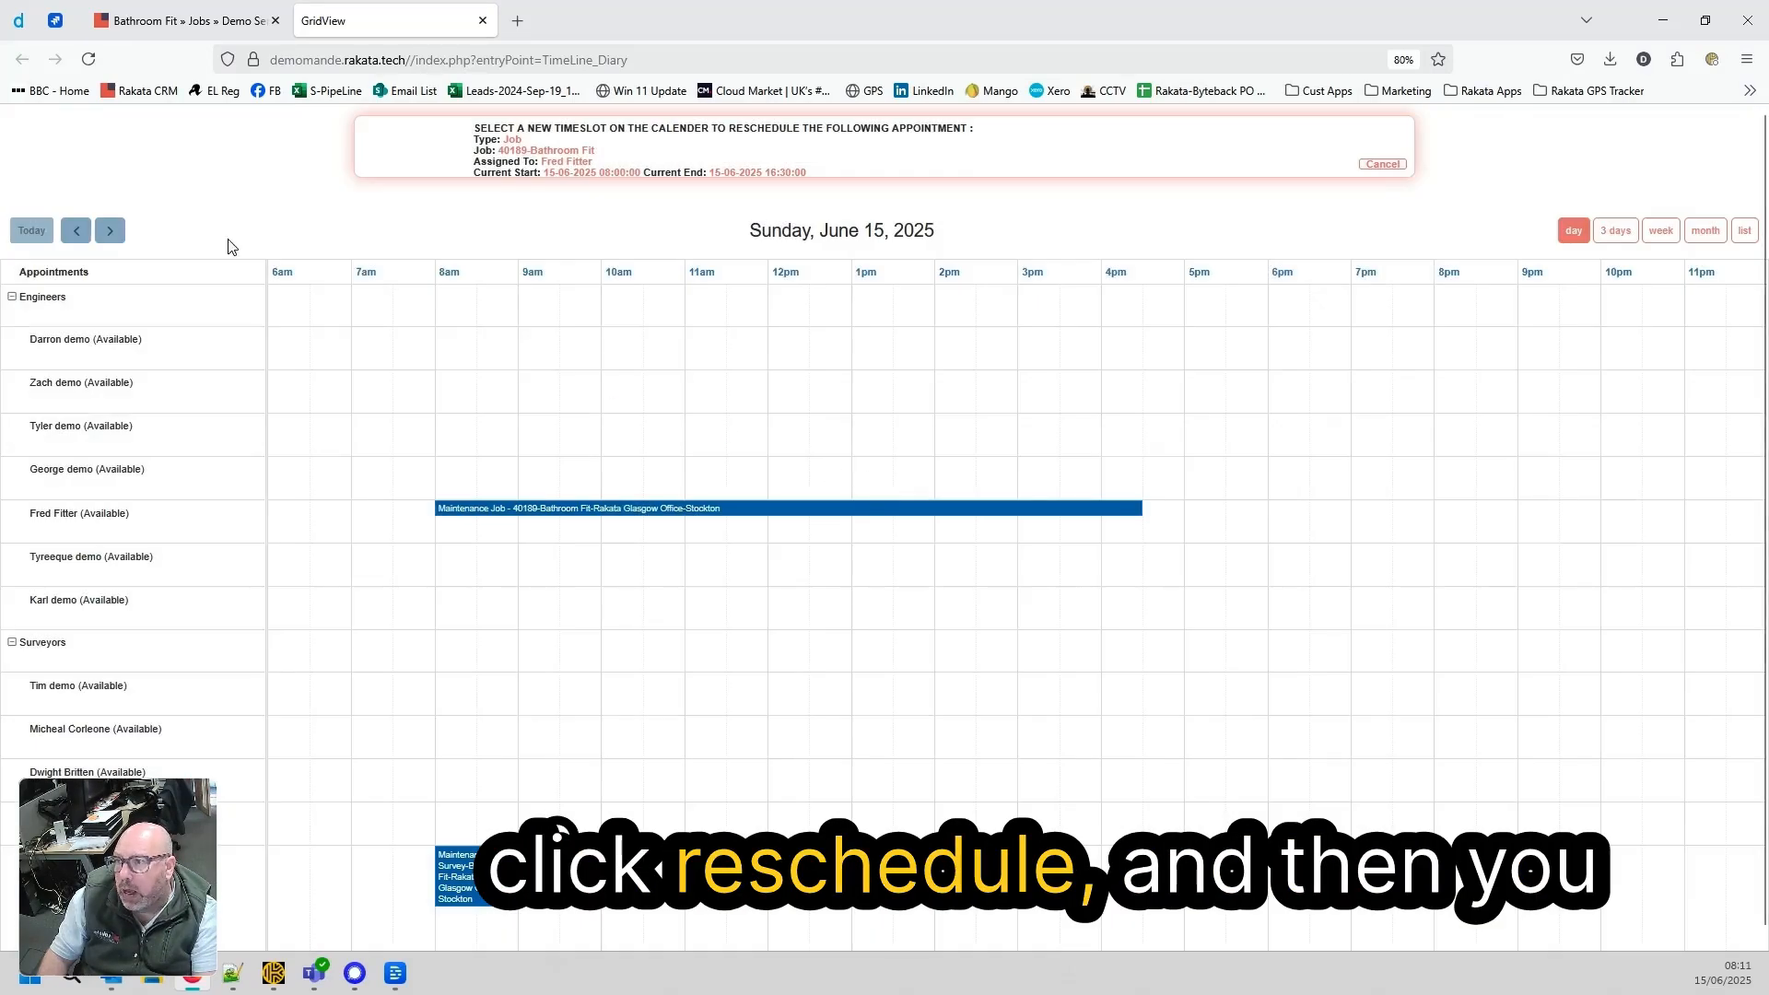
{"action": "left_click", "coordinate": [111, 230]}
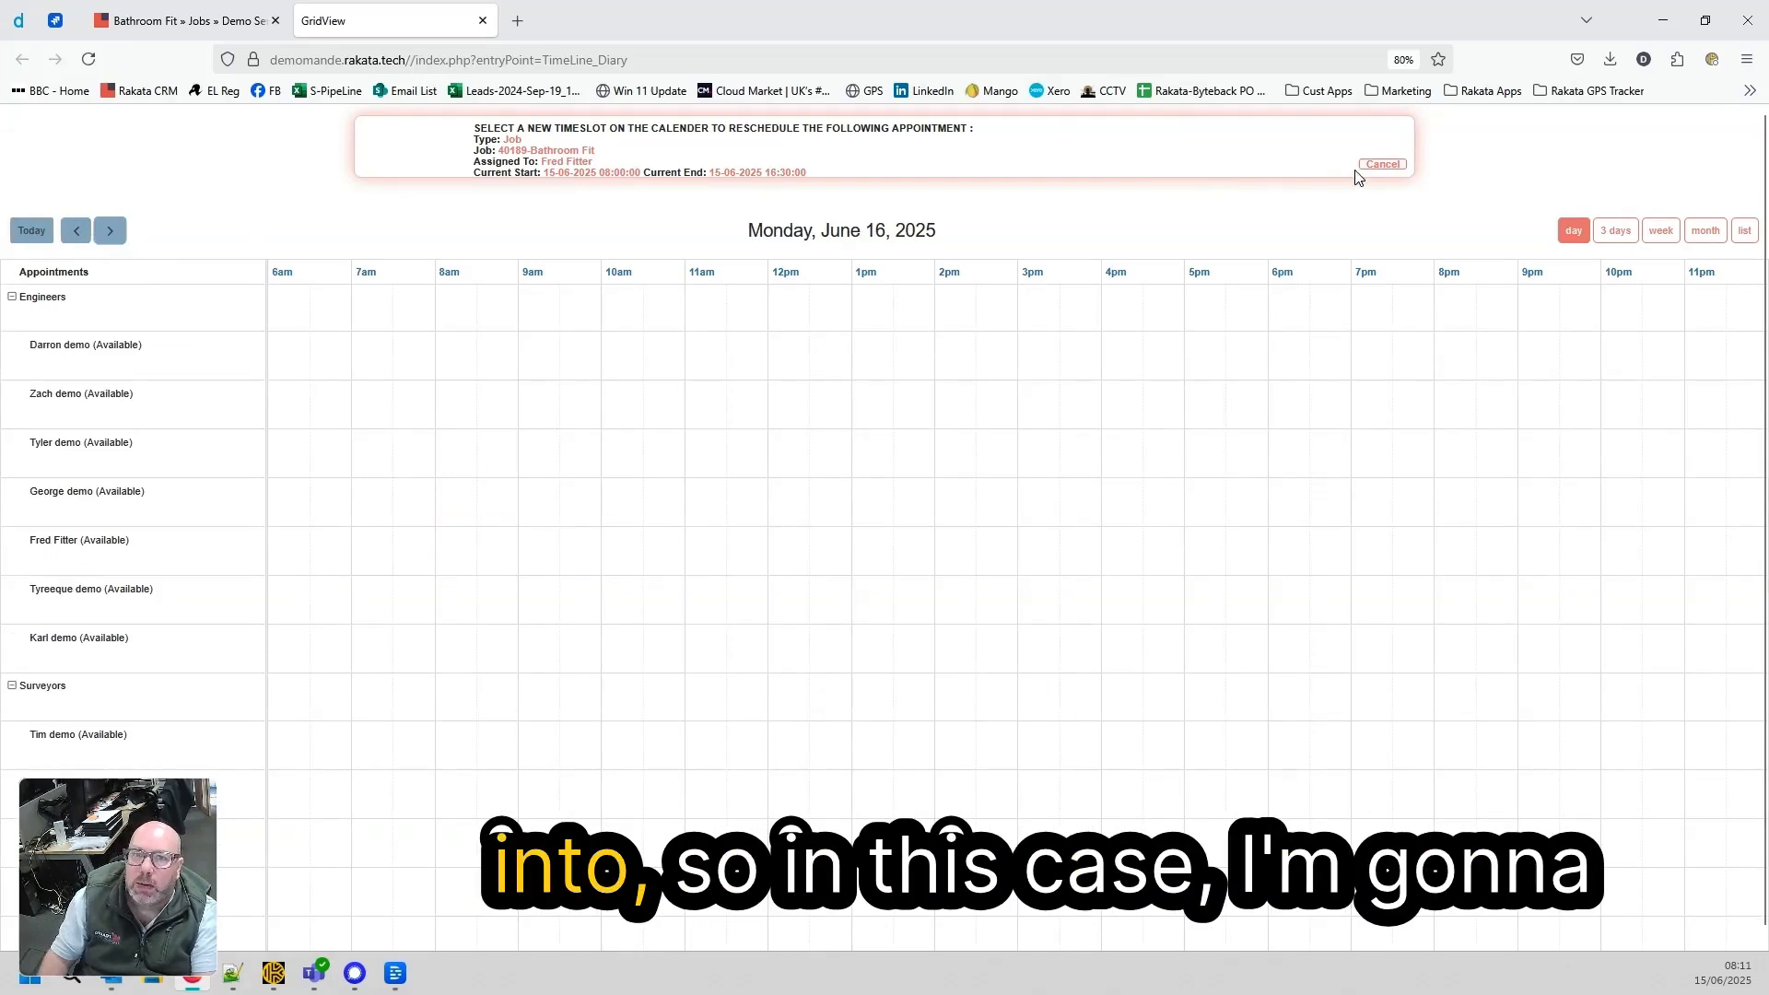
{"action": "left_click", "coordinate": [1383, 166]}
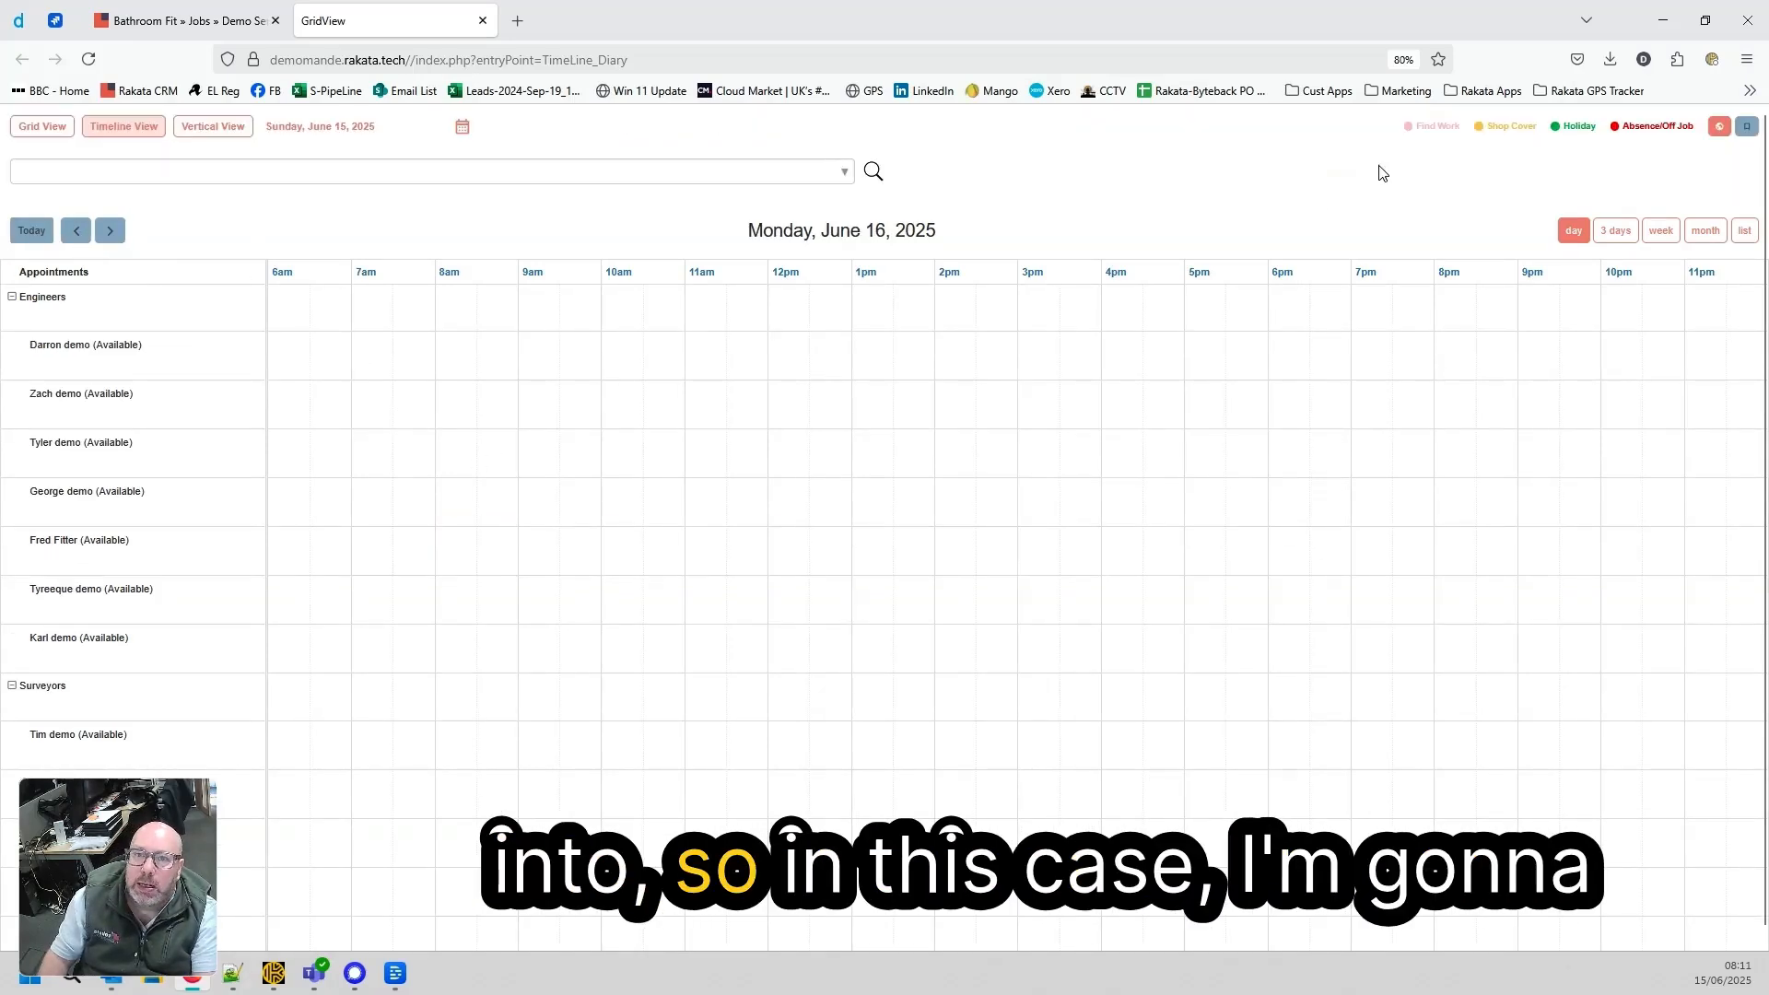
{"action": "left_click", "coordinate": [77, 231]}
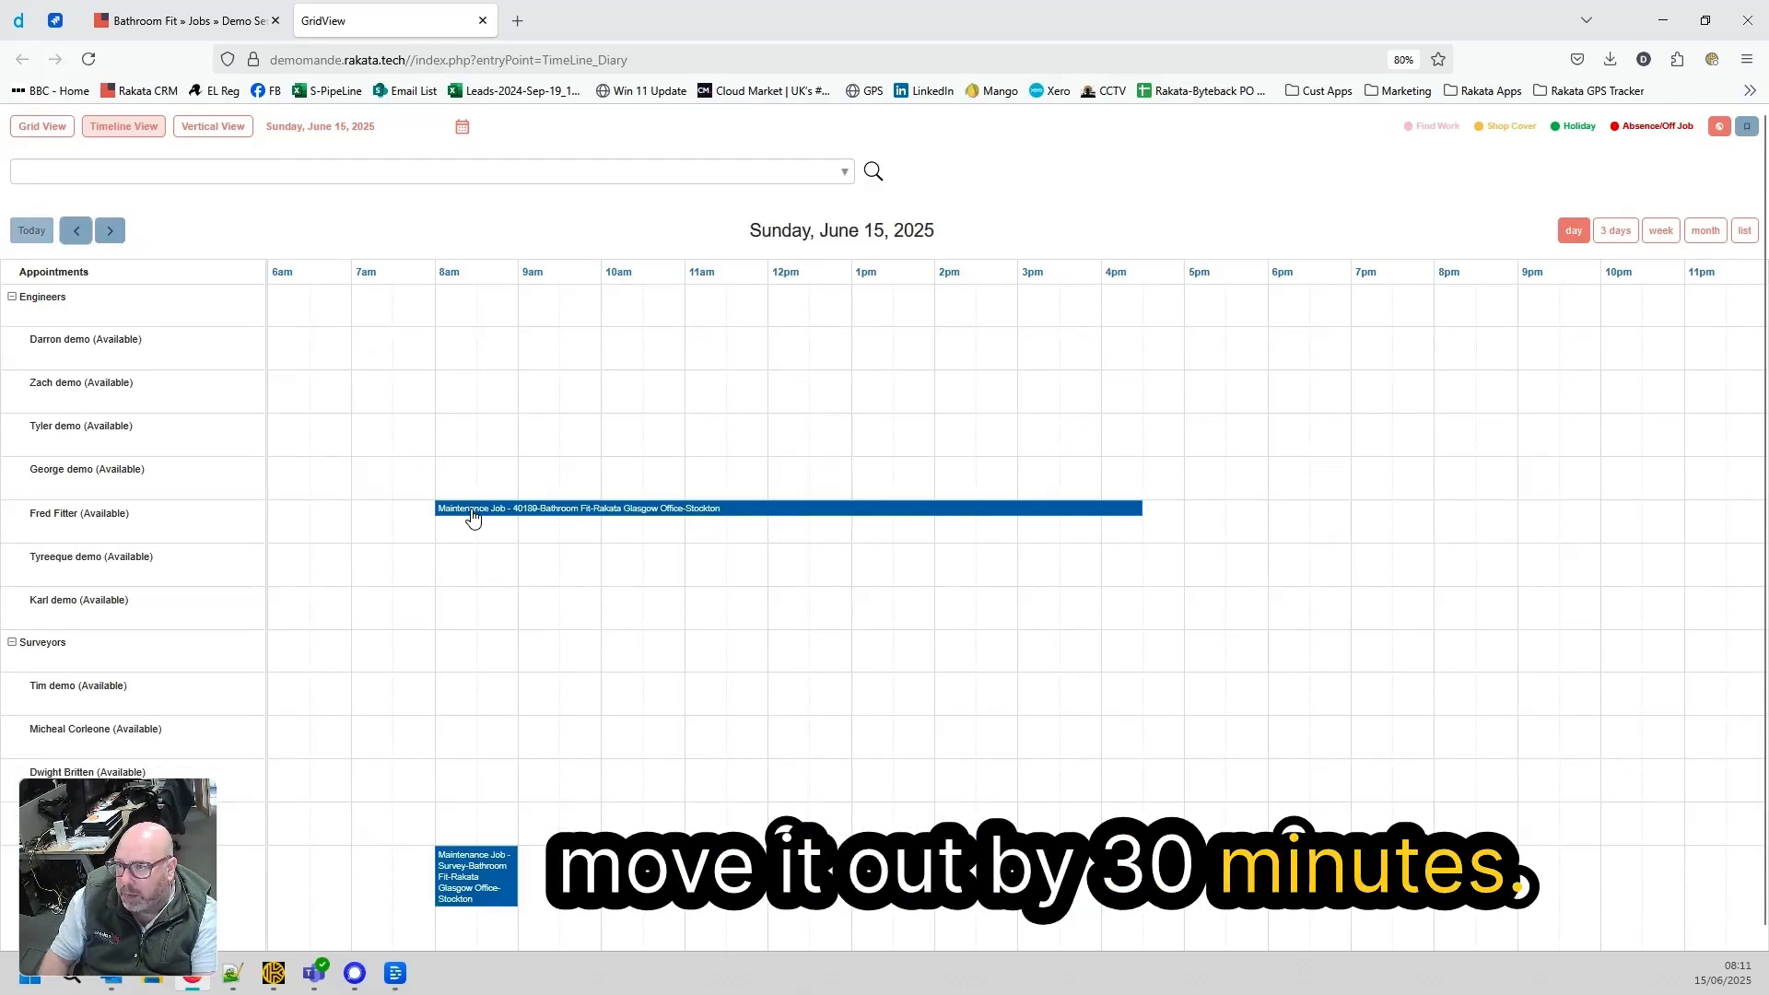
Move the Bathroom Fit job booking to an 08:30 start on 15-06-2025 and reschedule the appointment
{"action": "left_click_drag", "start_coordinate": [473, 516], "coordinate": [515, 514]}
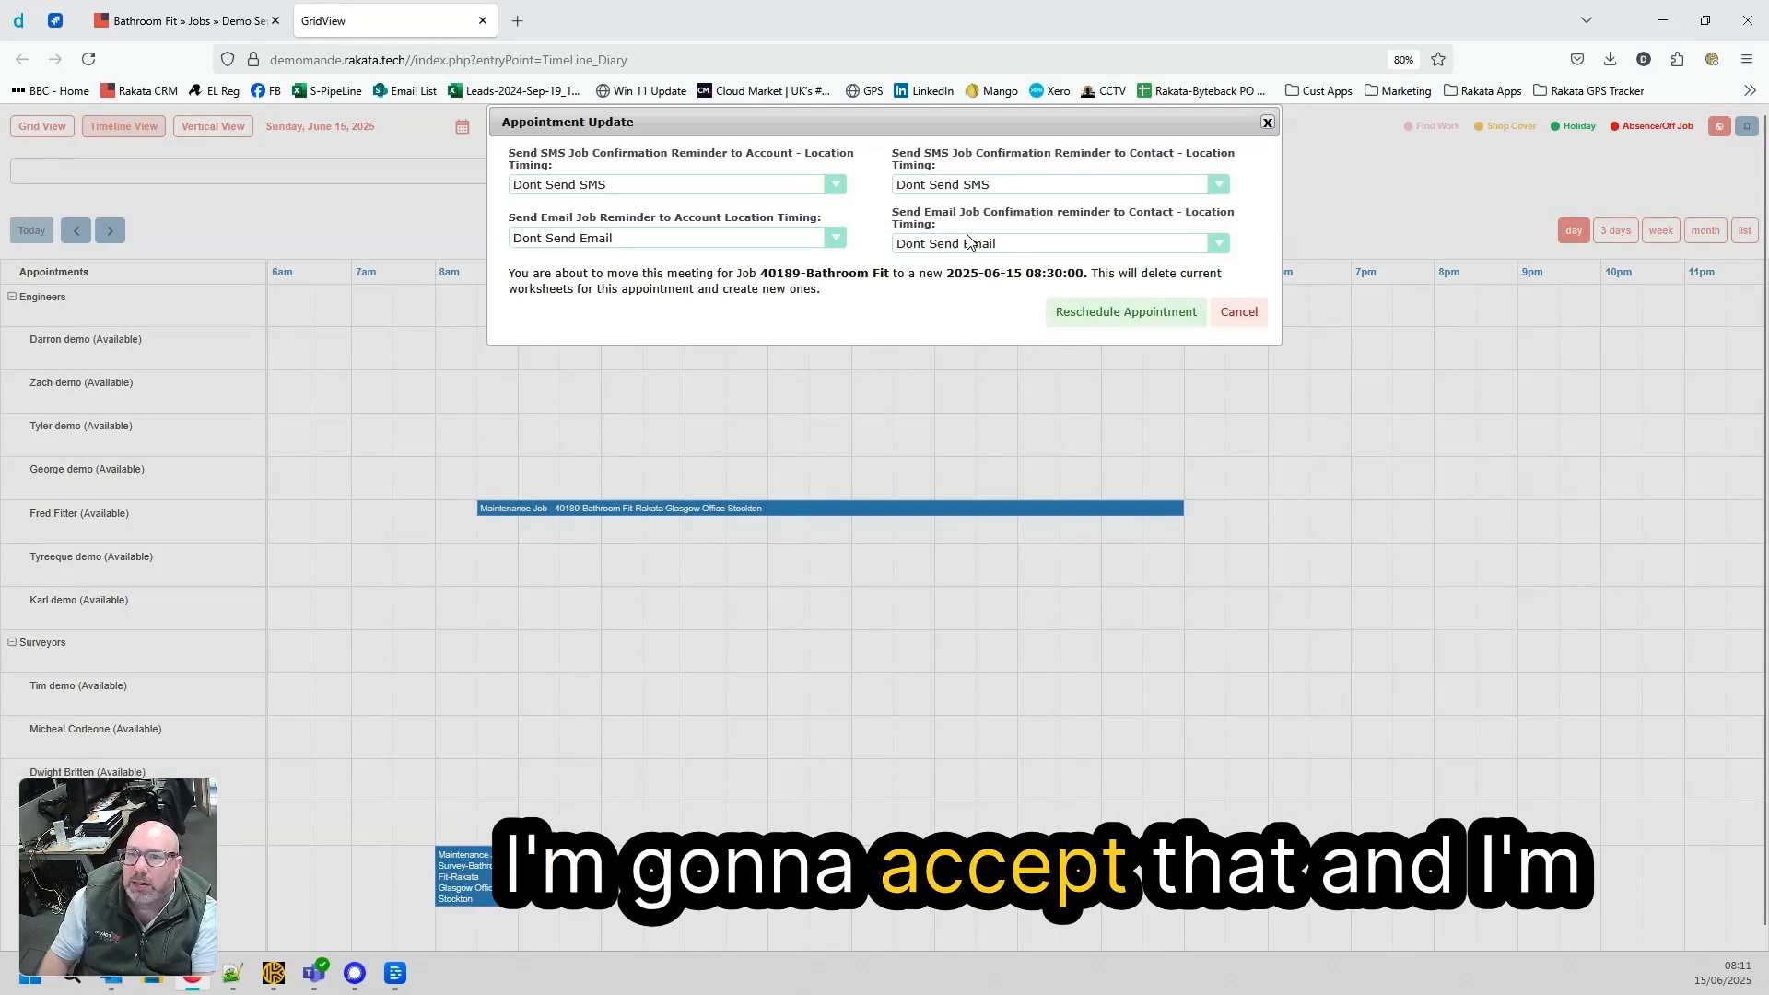
{"action": "left_click", "coordinate": [1091, 313]}
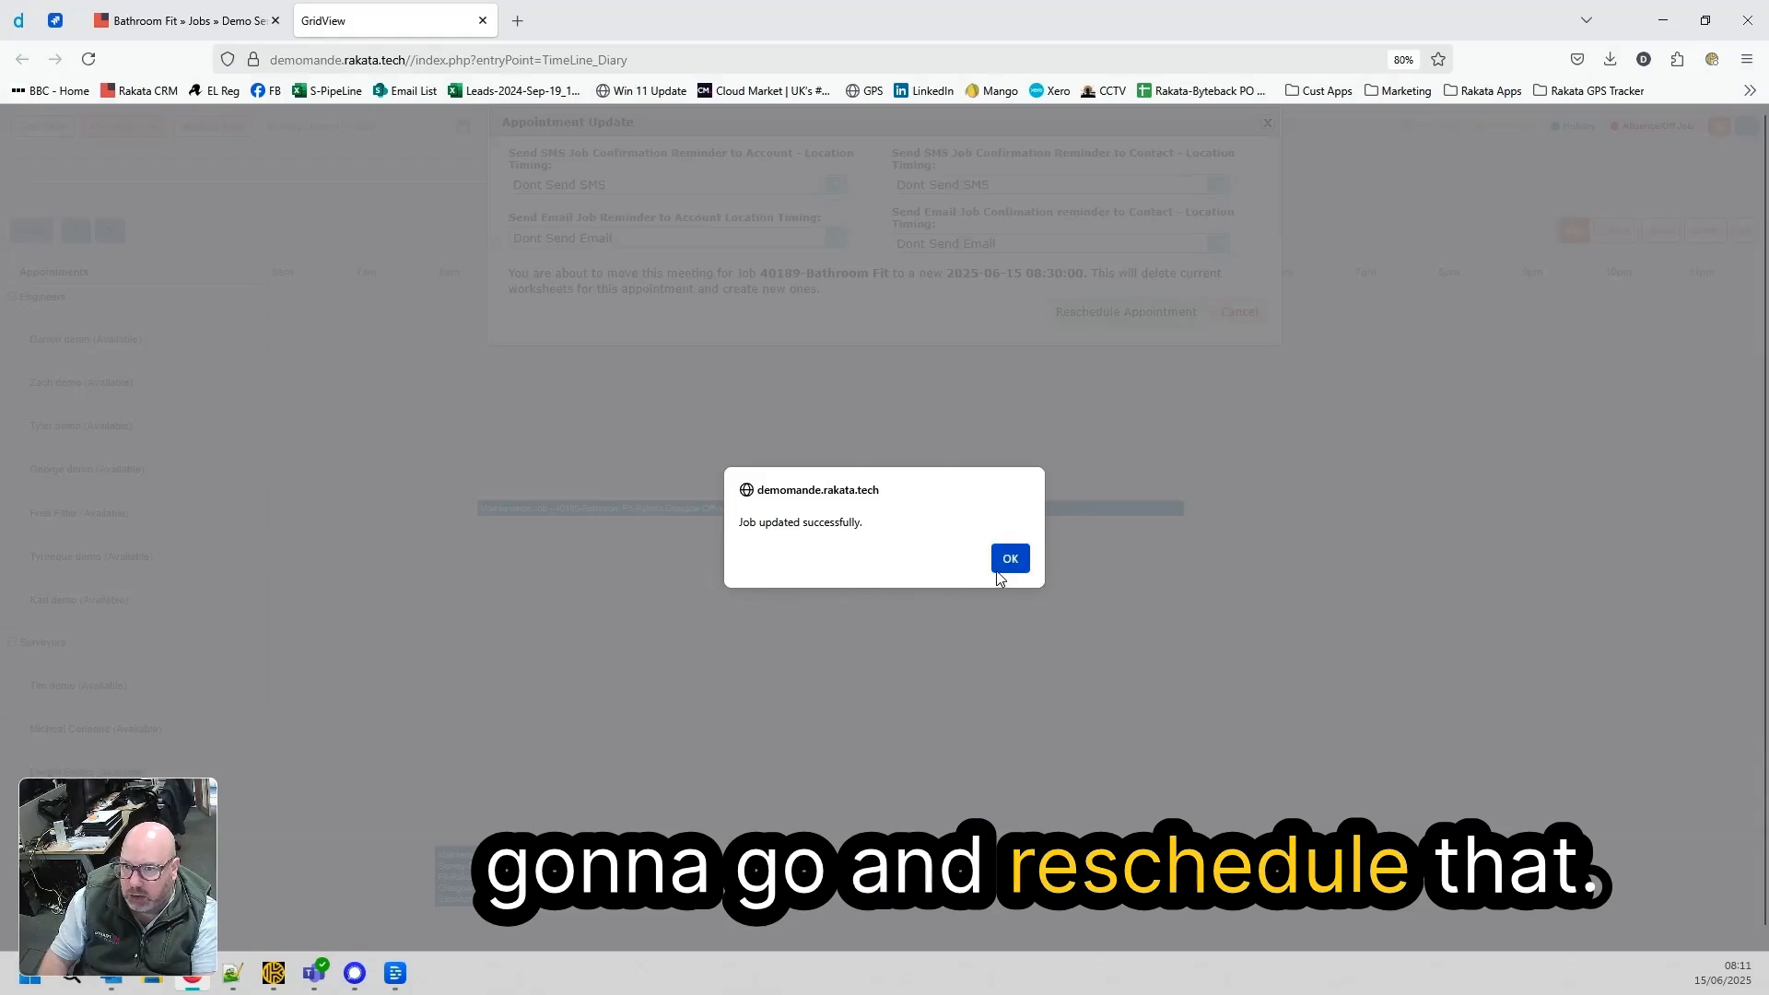
{"action": "left_click", "coordinate": [1006, 562]}
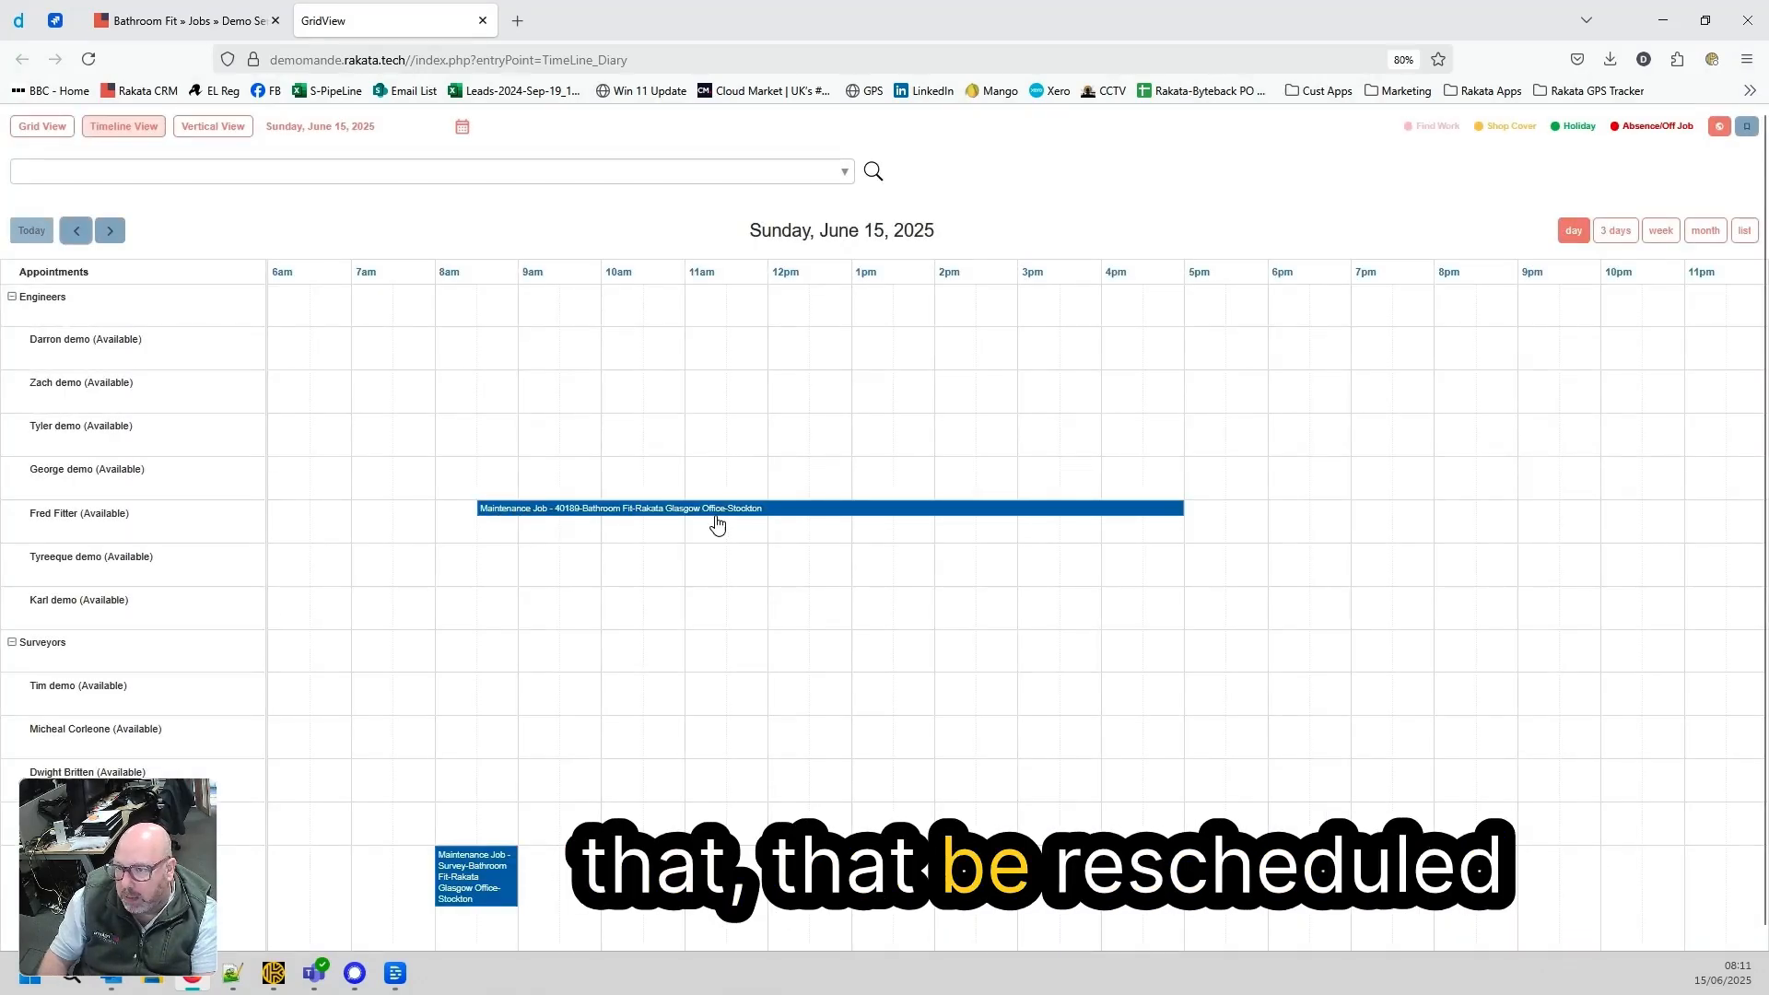